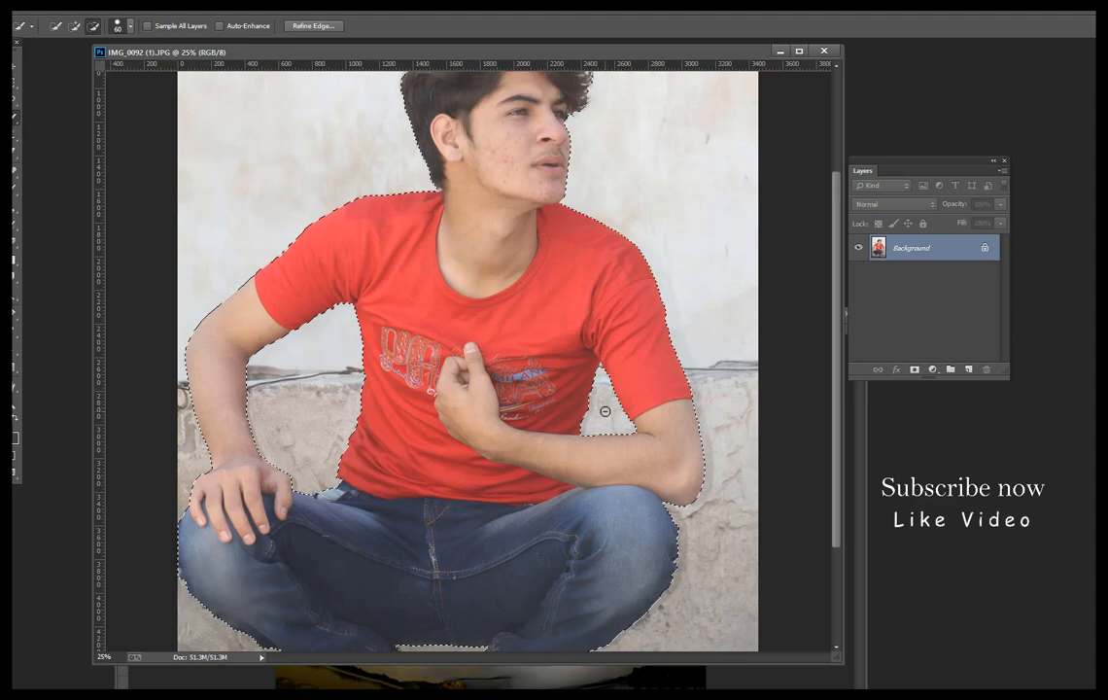
Step: Subtract the wall area between the shirt sleeve and forearm from the Quick Selection, and reduce the brush size to 30
{"action": "left_click", "coordinate": [641, 418]}
{"action": "key", "text": "bracketleft"}
{"action": "key", "text": "bracketleft"}
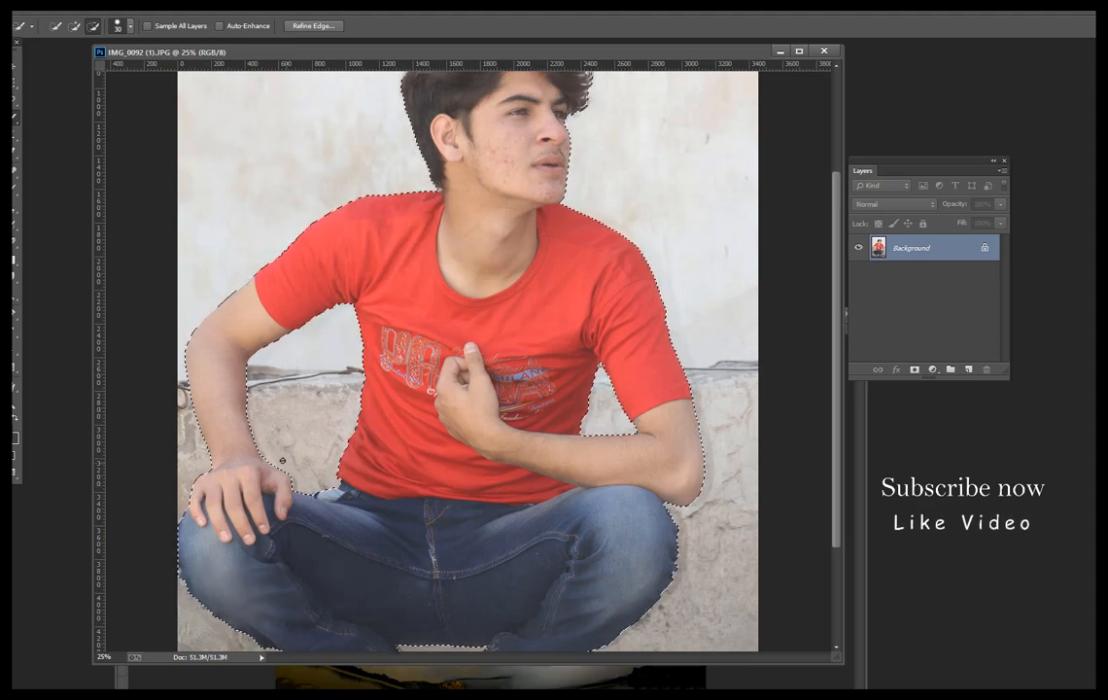
Step: Add the missing outer edge and sole of the shoe below the resting hand to the selection with the Lasso
{"action": "scroll", "coordinate": [388, 408], "scroll_direction": "down", "scroll_amount": 2}
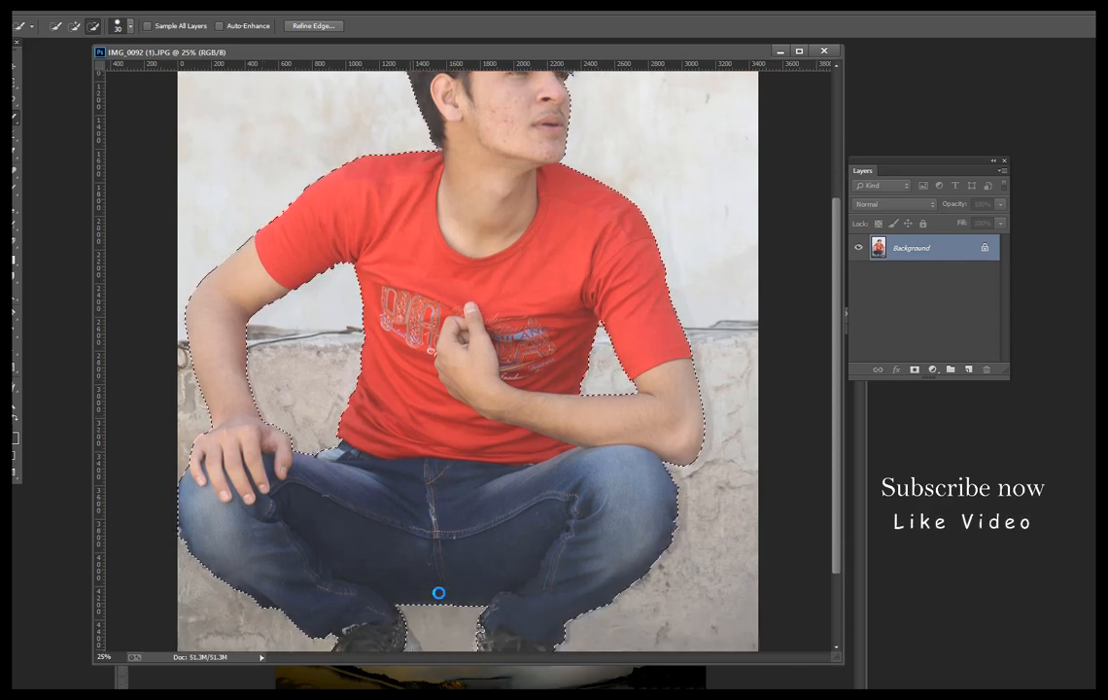
{"action": "scroll", "coordinate": [416, 376], "scroll_direction": "down", "scroll_amount": 3}
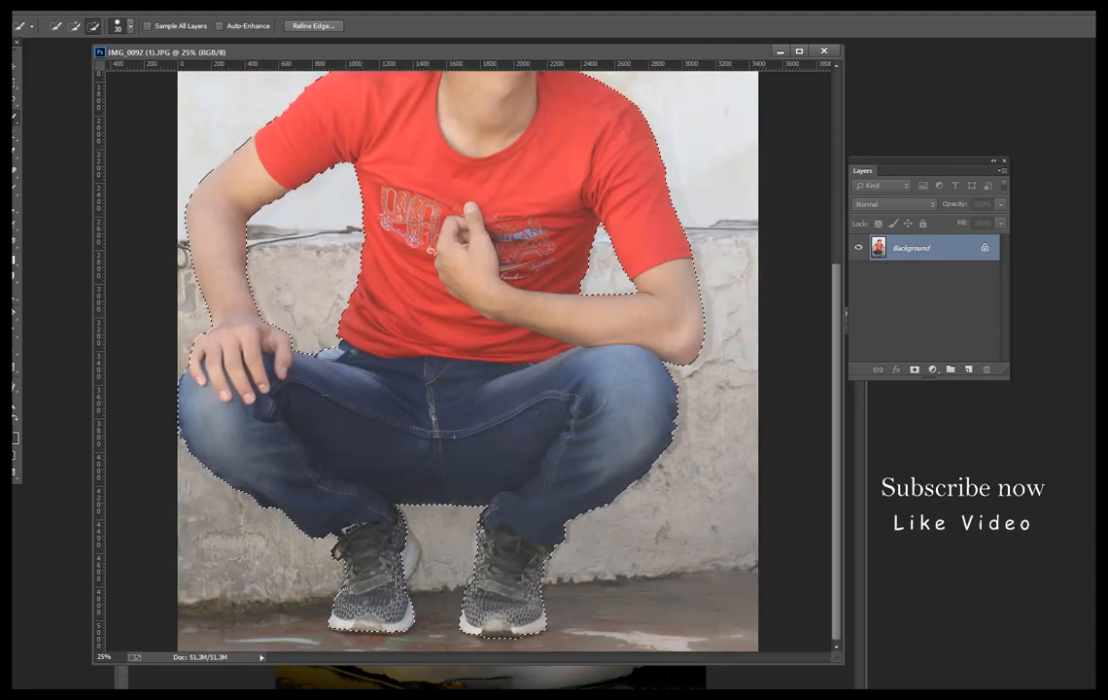
{"action": "left_click", "coordinate": [14, 76]}
{"action": "key", "text": "ctrl+d"}
{"action": "key", "text": "ctrl+plus"}
{"action": "key", "text": "ctrl+plus"}
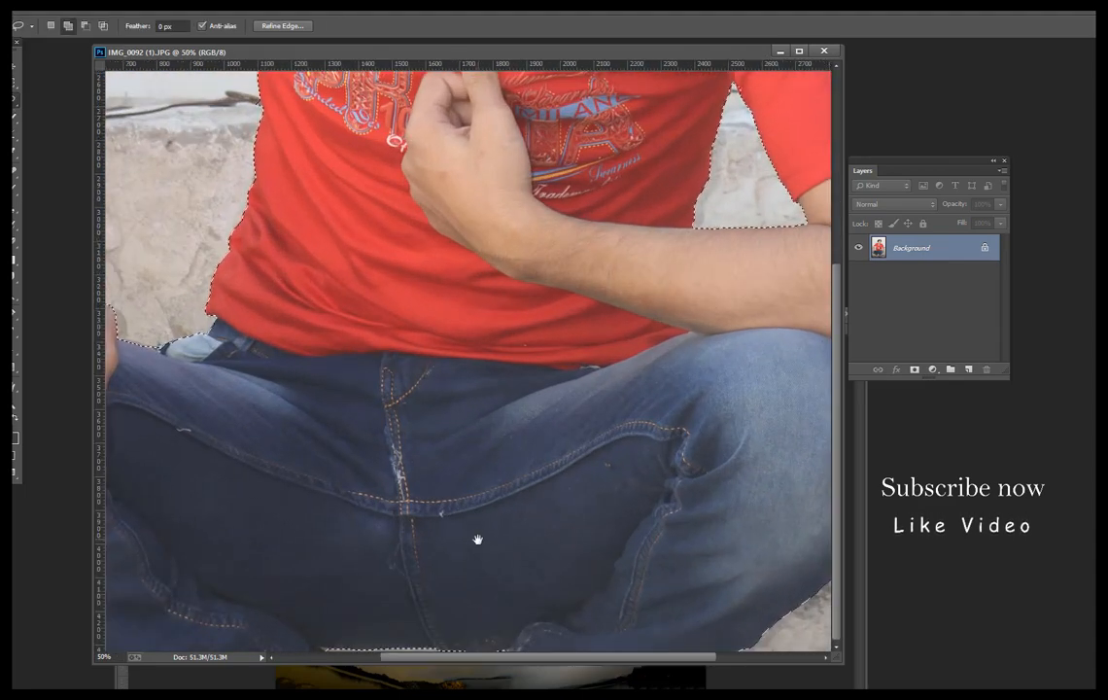
{"action": "left_click_drag", "start_coordinate": [475, 536], "coordinate": [475, 205]}
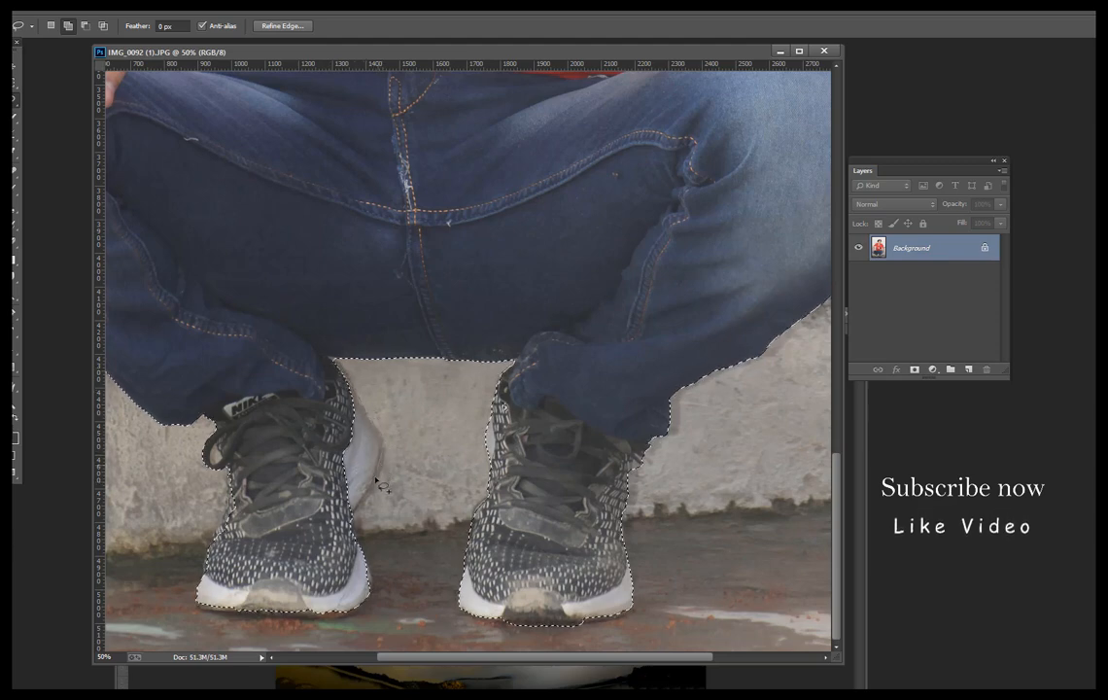
{"action": "left_click_drag", "start_coordinate": [356, 540], "coordinate": [356, 538]}
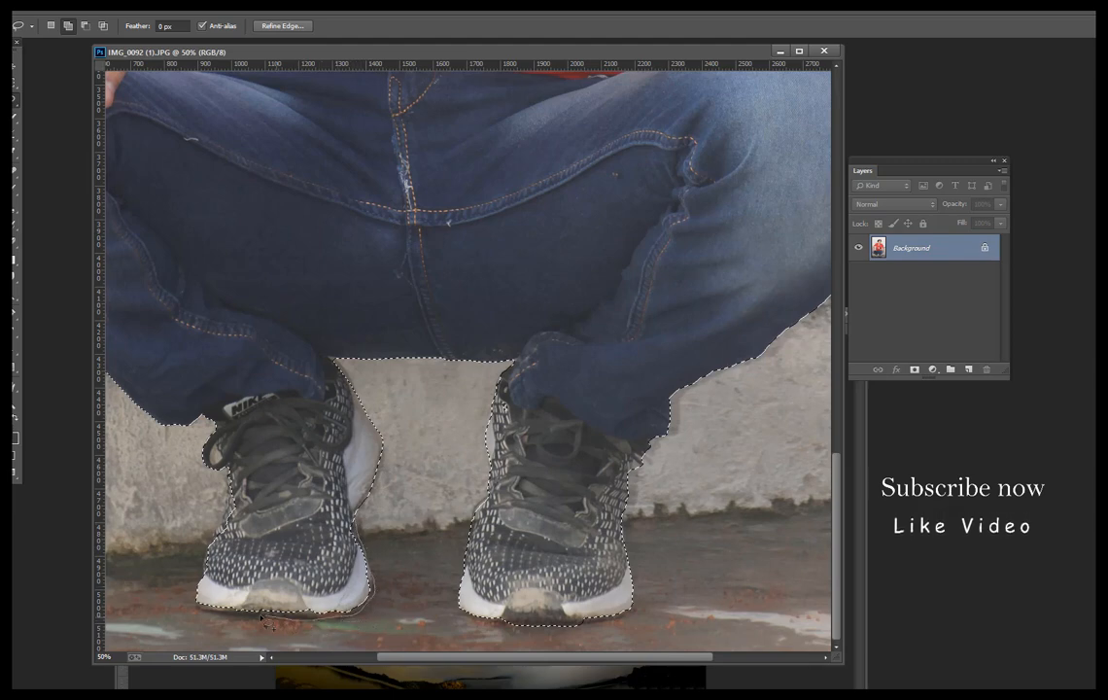
{"action": "mouse_move", "coordinate": [243, 614]}
{"action": "left_mouse_down"}
{"action": "mouse_move", "coordinate": [237, 564]}
{"action": "mouse_move", "coordinate": [255, 558]}
{"action": "mouse_move", "coordinate": [197, 603]}
{"action": "left_mouse_up"}
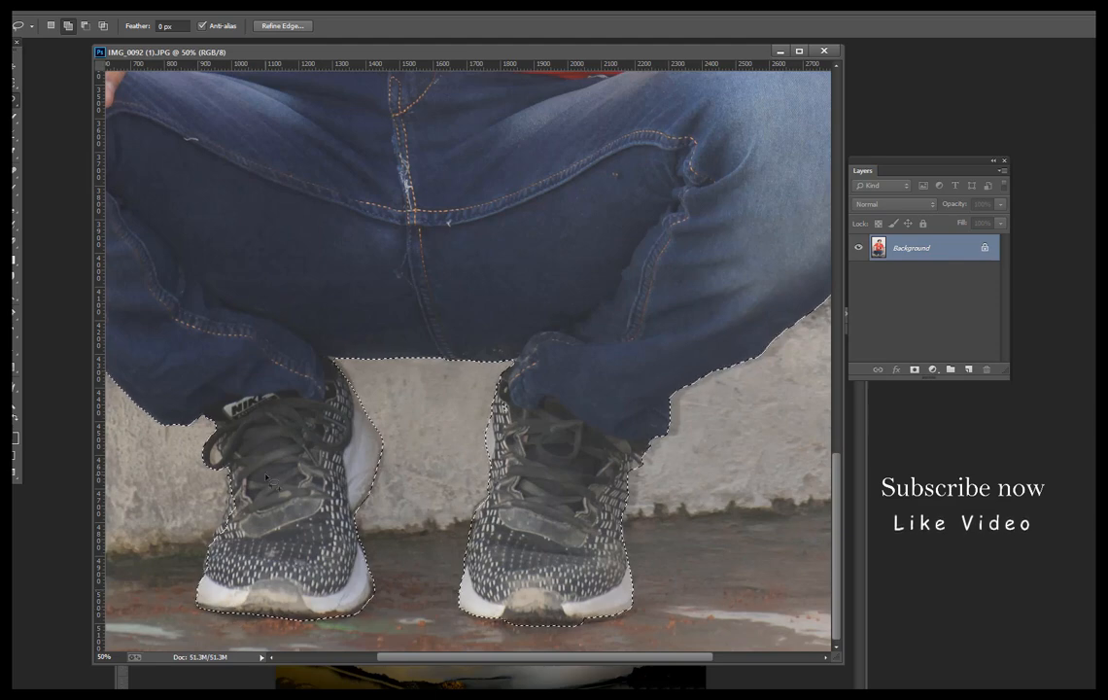
Step: Subtract the stray wall area between the resting hand and the waist from the selection with the Lasso
{"action": "left_click_drag", "start_coordinate": [285, 473], "coordinate": [308, 473]}
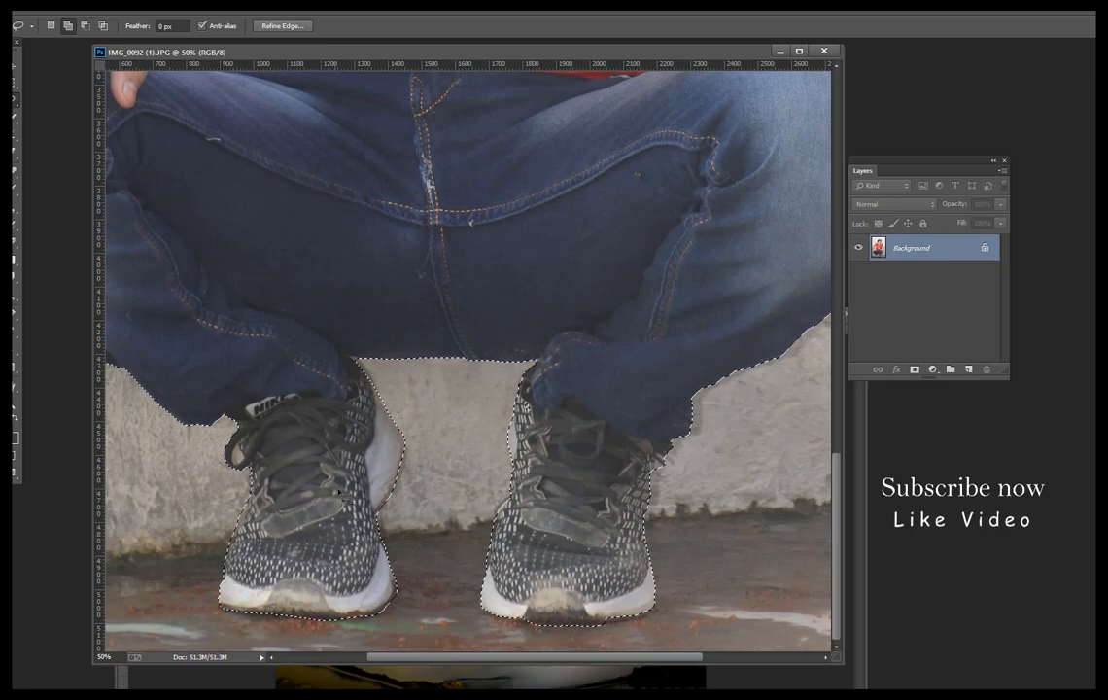
{"action": "left_click_drag", "start_coordinate": [249, 174], "coordinate": [437, 540]}
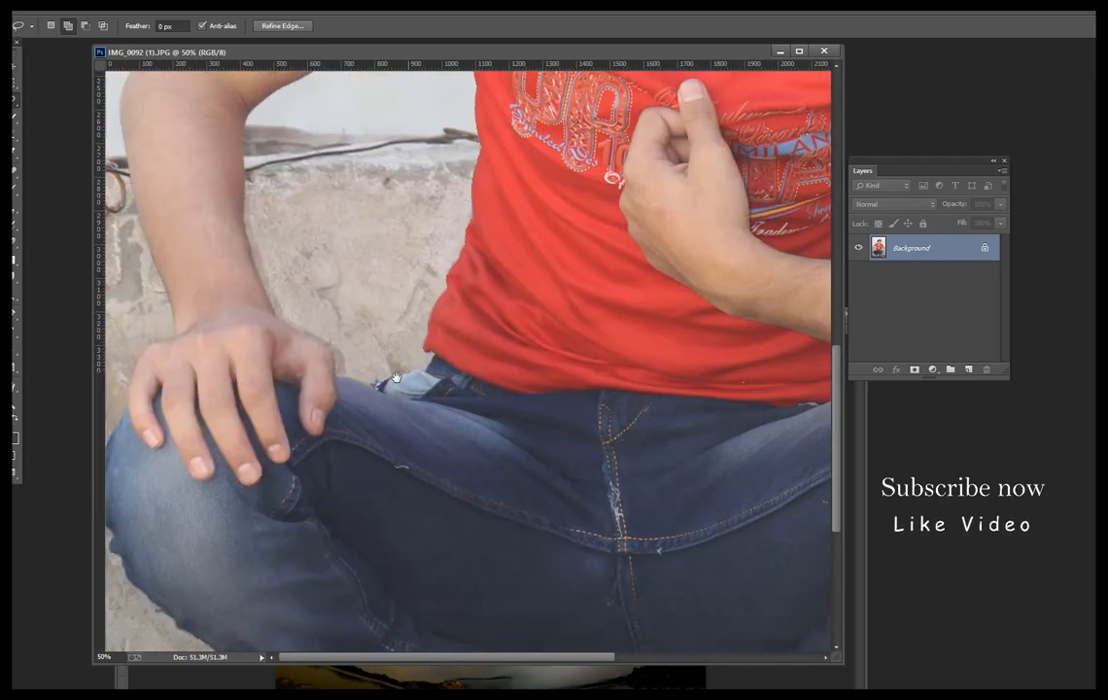
{"action": "left_click_drag", "start_coordinate": [290, 344], "coordinate": [291, 364]}
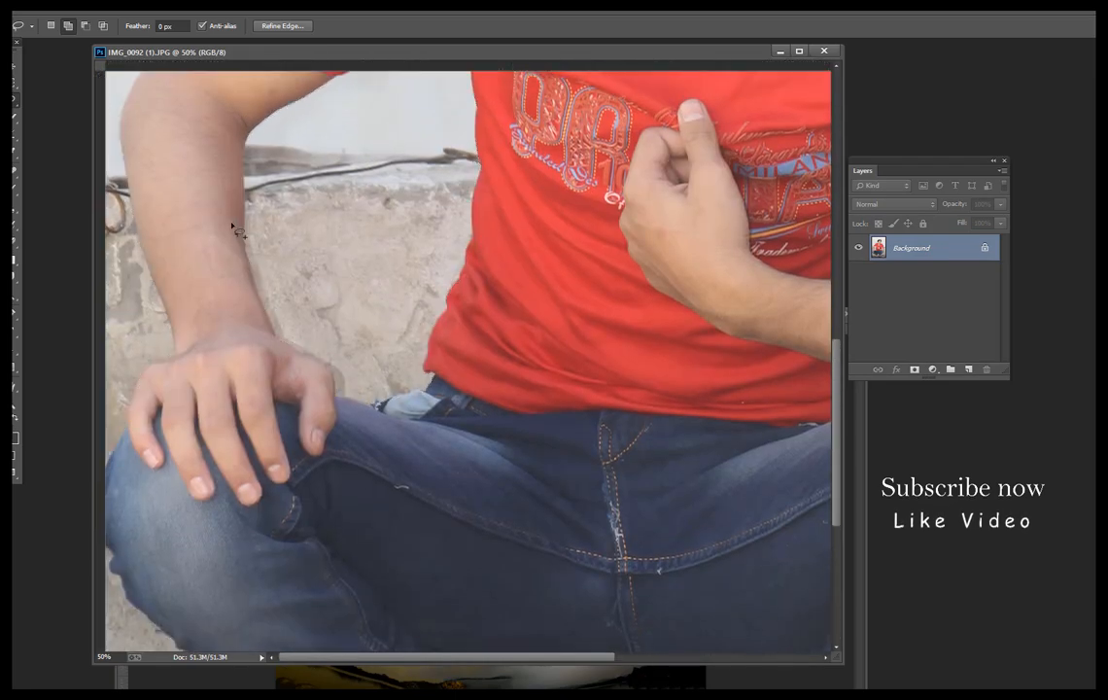
{"action": "left_click", "coordinate": [84, 25]}
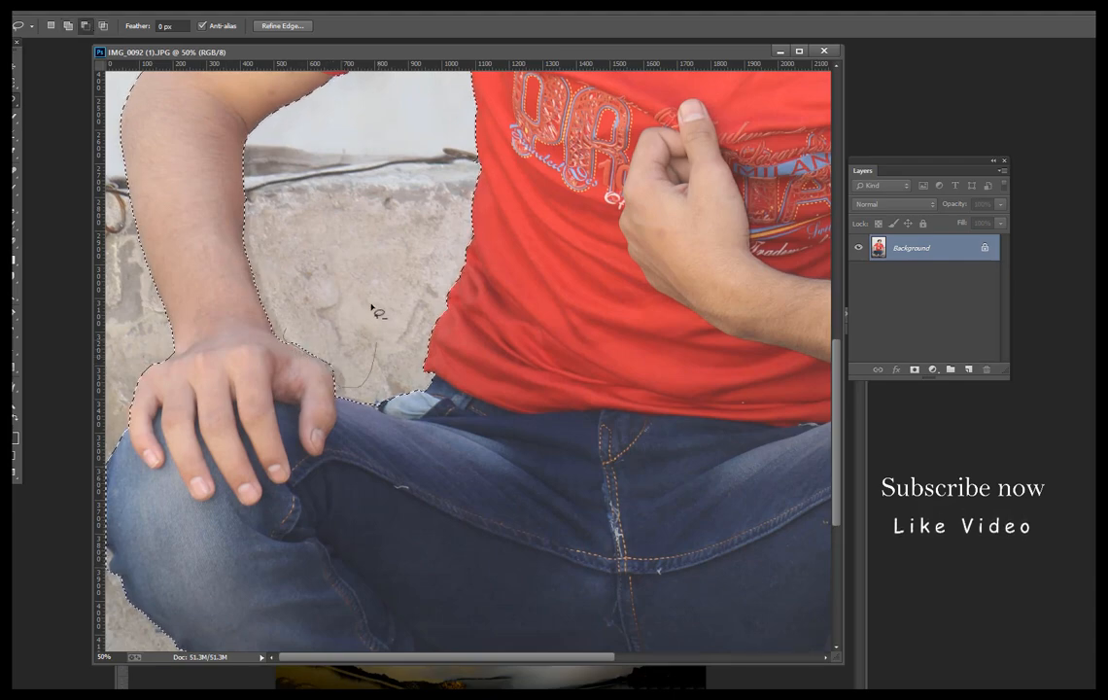
{"action": "left_click_drag", "start_coordinate": [163, 277], "coordinate": [160, 131]}
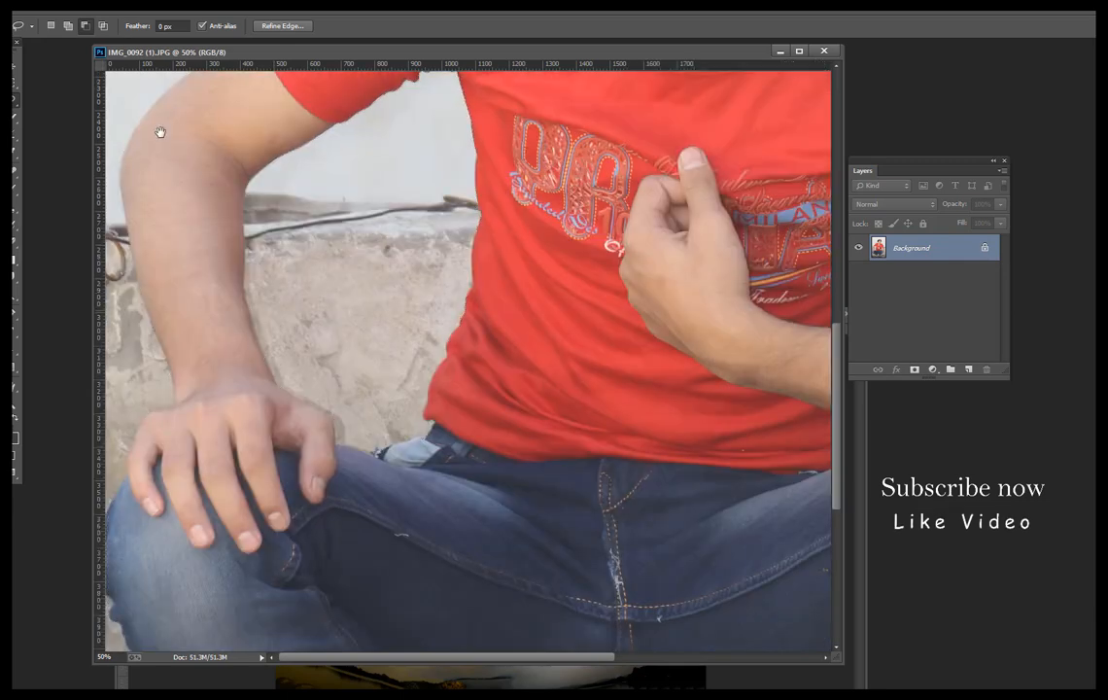
{"action": "key", "text": "shift"}
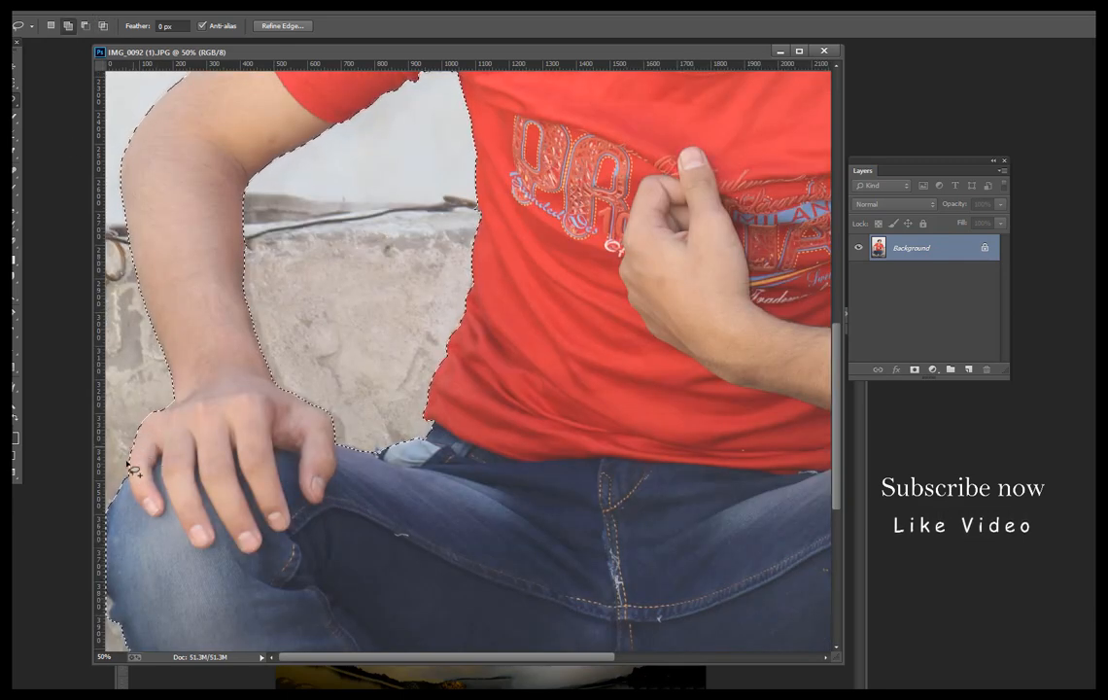
{"action": "left_click_drag", "start_coordinate": [329, 187], "coordinate": [287, 355]}
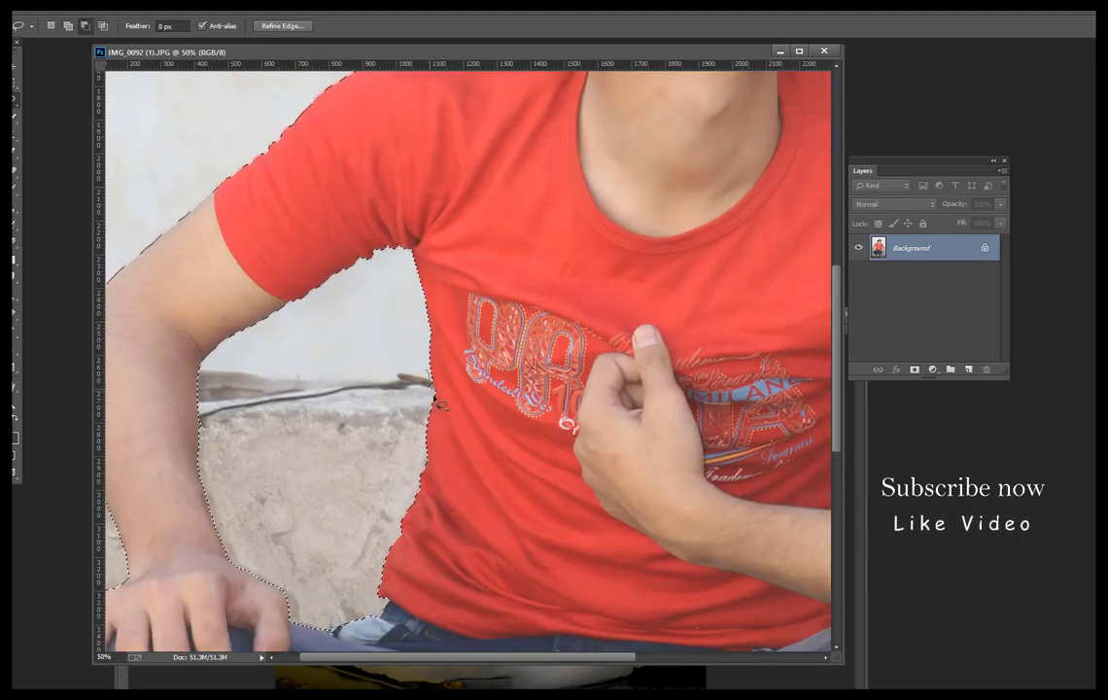
{"action": "left_click_drag", "start_coordinate": [416, 171], "coordinate": [235, 495]}
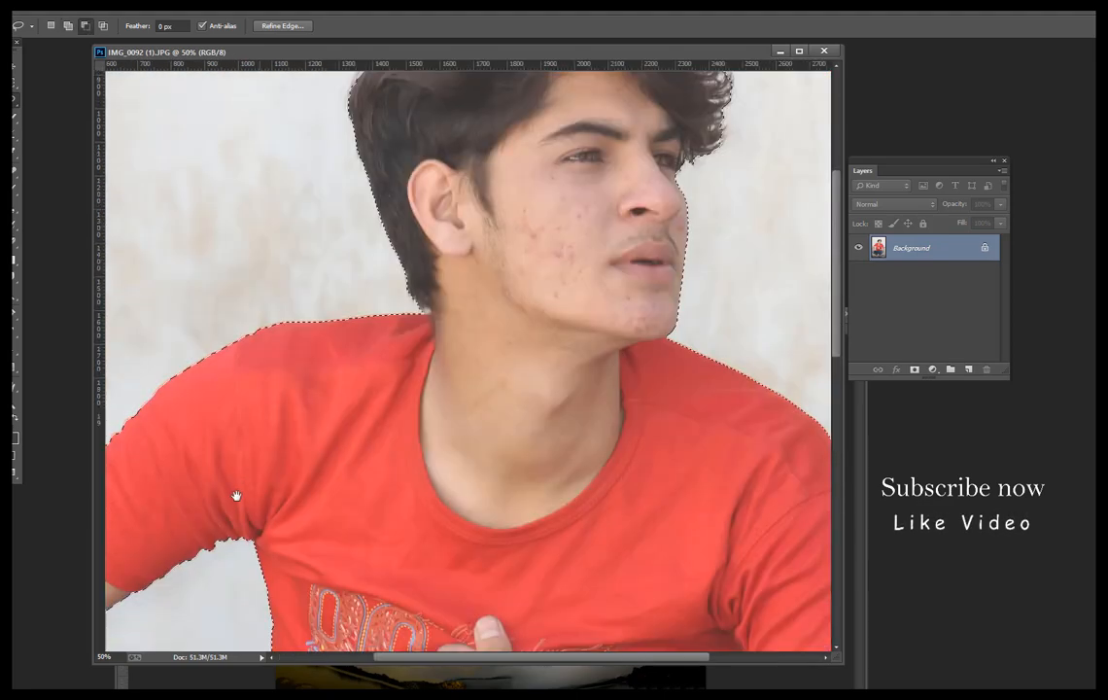
{"action": "left_click_drag", "start_coordinate": [474, 285], "coordinate": [390, 366]}
{"action": "left_click_drag", "start_coordinate": [648, 266], "coordinate": [638, 329]}
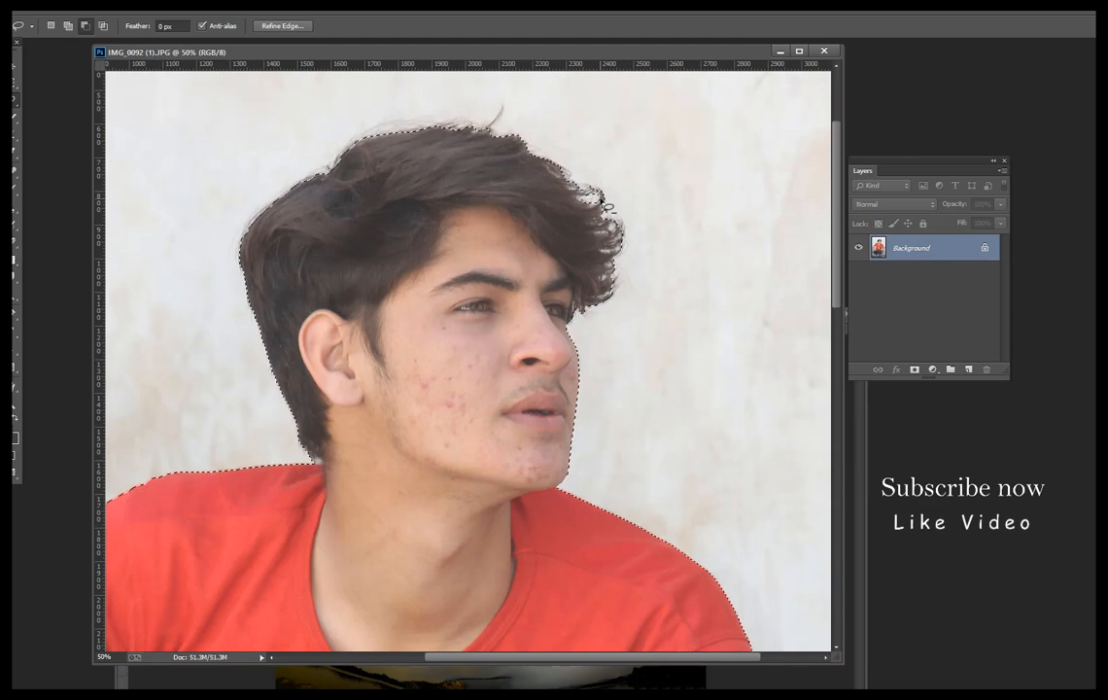
Step: Fit the whole portrait in view, bring its window to the front, move it clear and widen it
{"action": "key", "text": "ctrl+0"}
{"action": "left_click", "coordinate": [528, 332]}
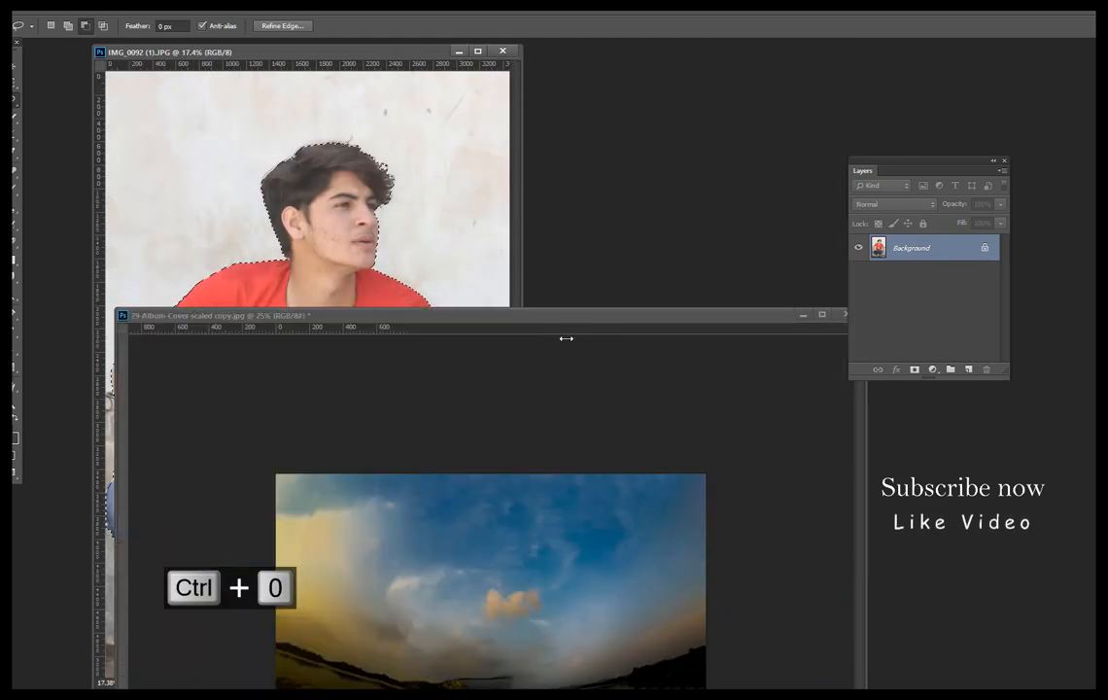
{"action": "left_click", "coordinate": [373, 58]}
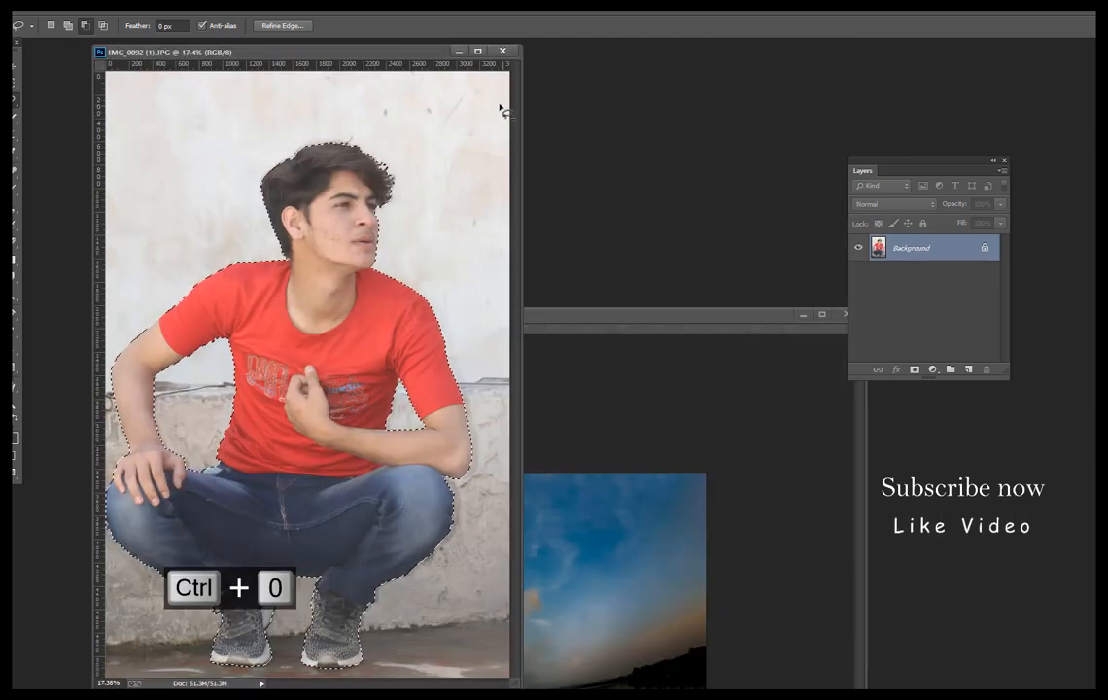
{"action": "left_click_drag", "start_coordinate": [386, 54], "coordinate": [547, 111]}
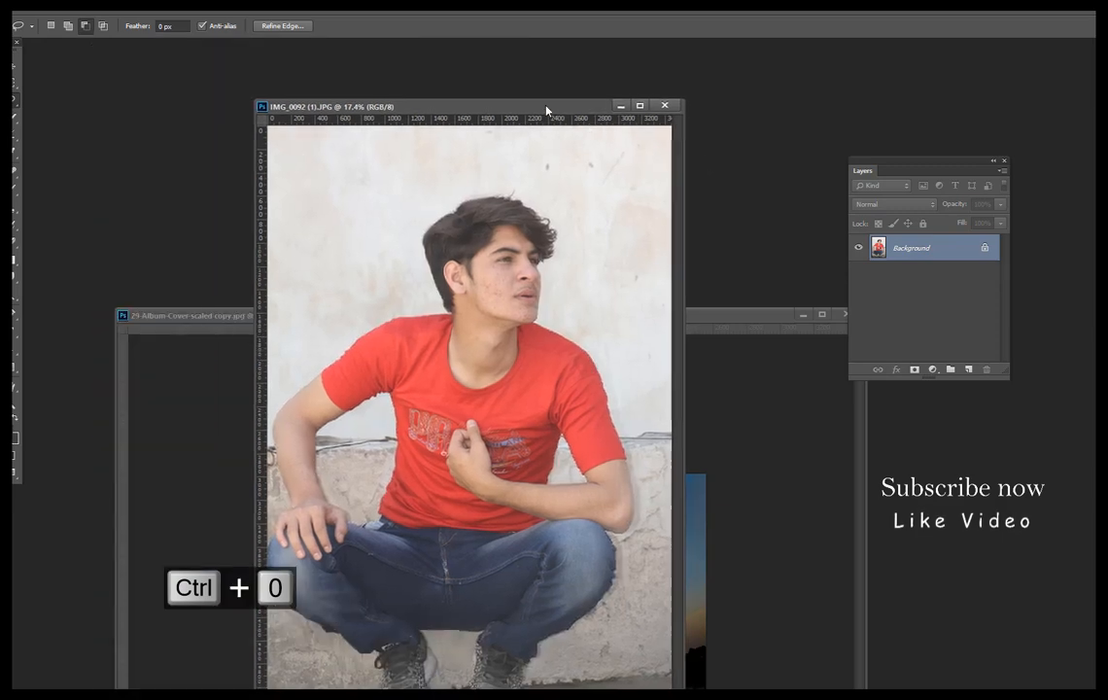
{"action": "left_click_drag", "start_coordinate": [682, 386], "coordinate": [794, 381]}
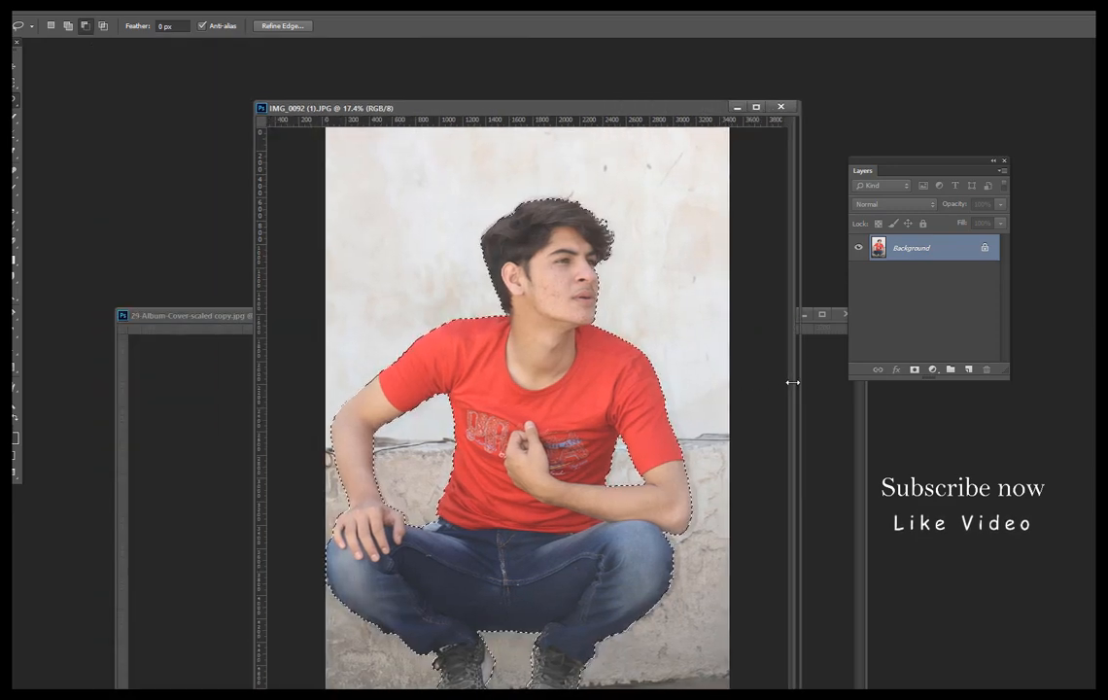
Step: Refine the selection along the hair with radius 3 px, smooth 3 and feather 0.5 px, and copy the subject to a new layer
{"action": "left_click", "coordinate": [183, 12]}
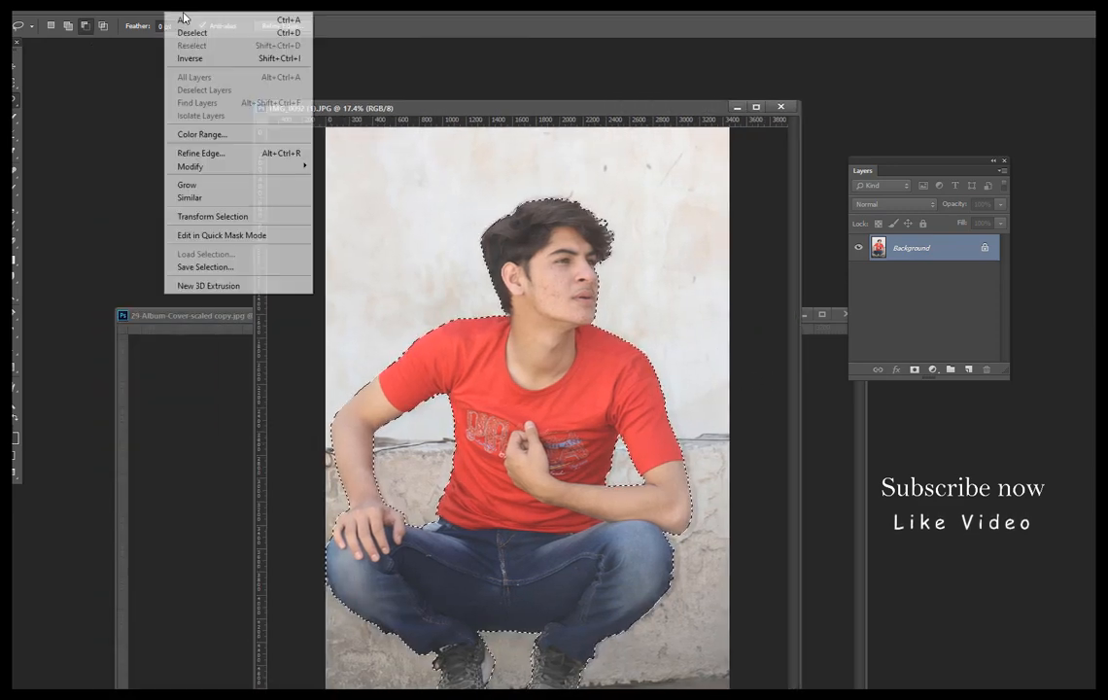
{"action": "left_click", "coordinate": [219, 154]}
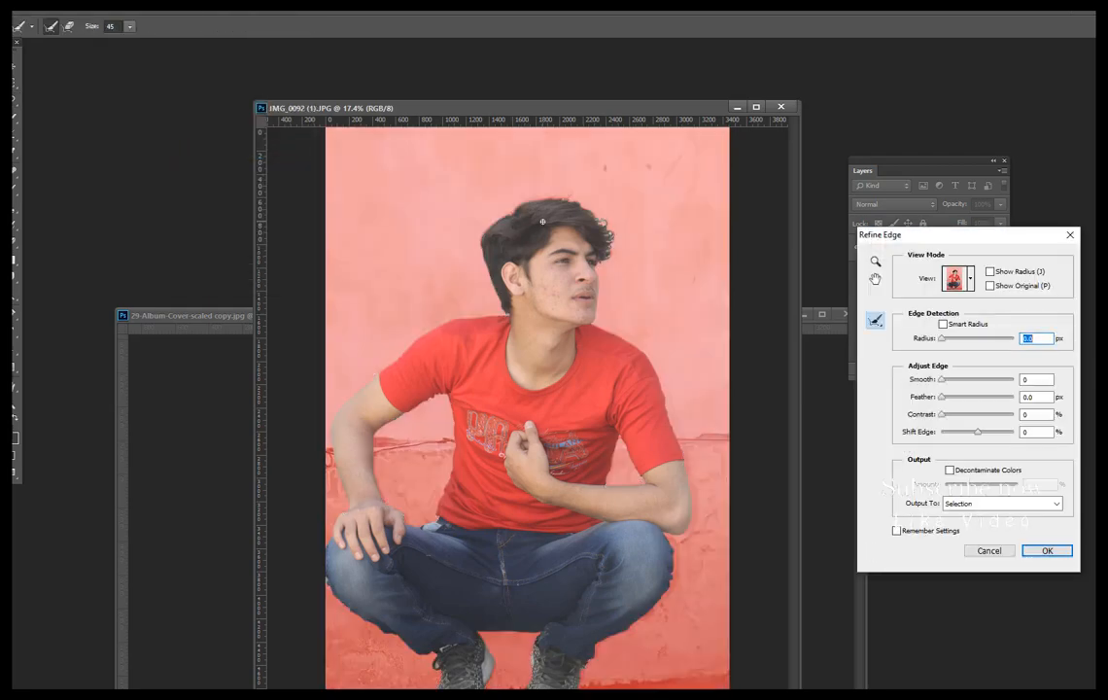
{"action": "key", "text": "ctrl+equal"}
{"action": "key", "text": "ctrl+equal"}
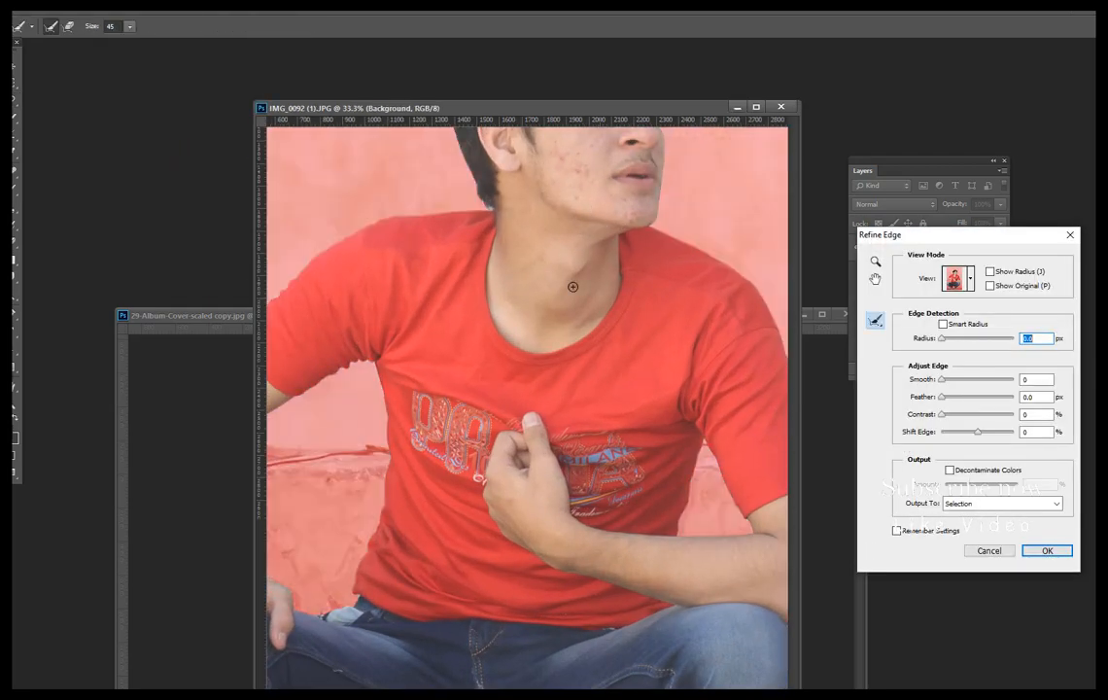
{"action": "left_click_drag", "start_coordinate": [559, 204], "coordinate": [559, 387]}
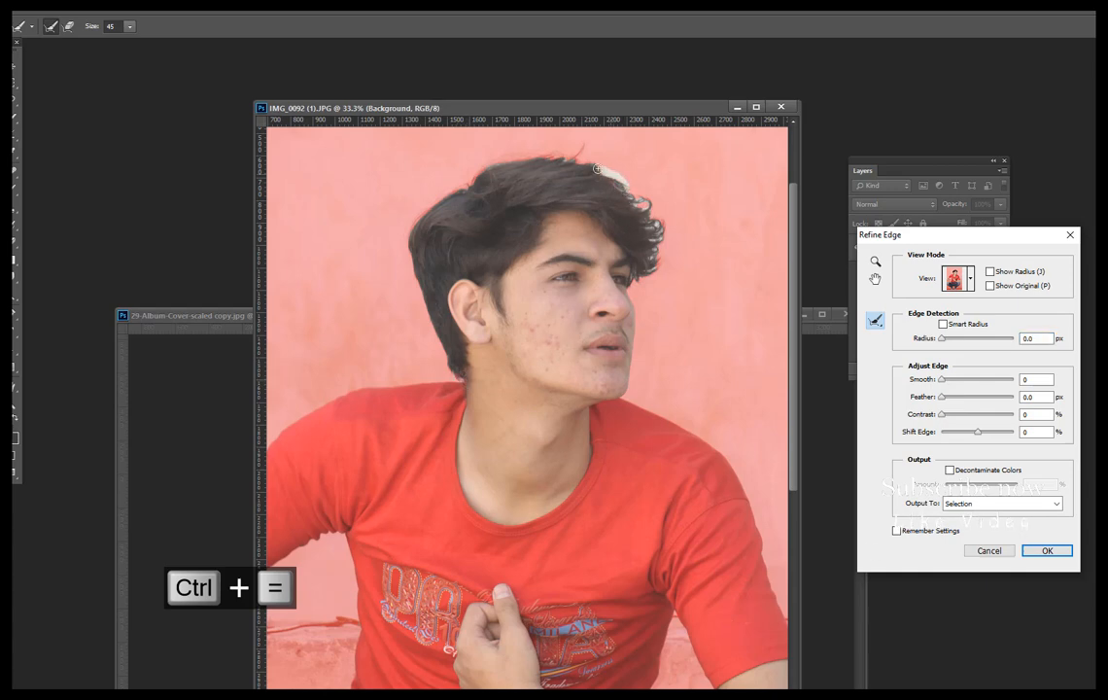
{"action": "left_click_drag", "start_coordinate": [516, 155], "coordinate": [475, 176]}
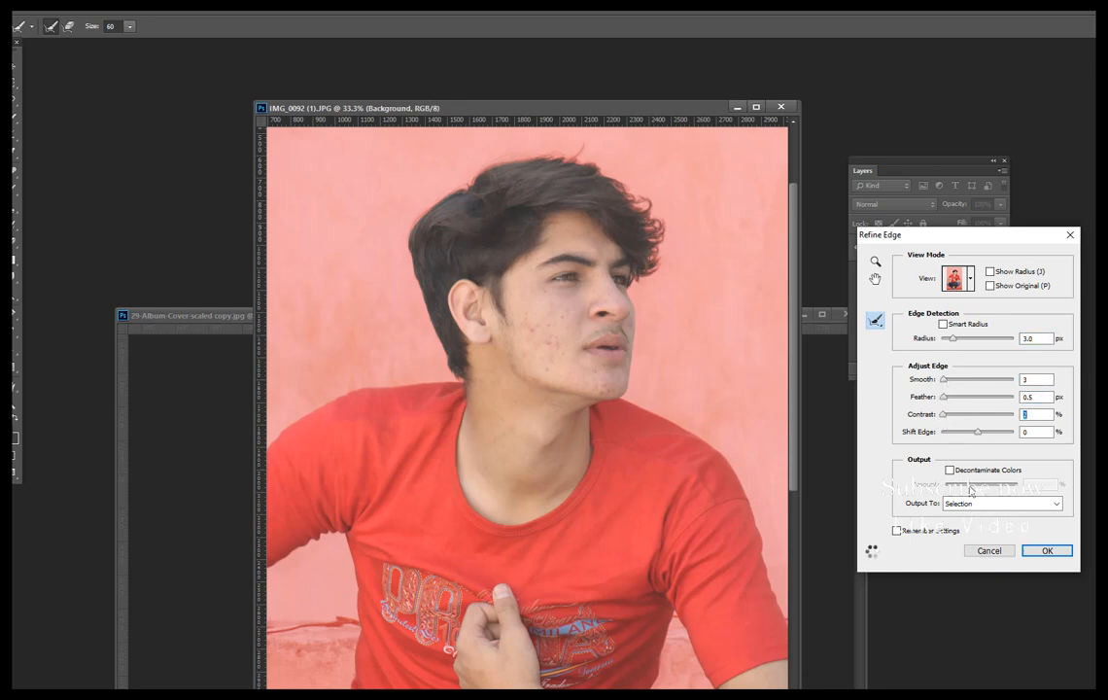
{"action": "left_click", "coordinate": [1047, 551]}
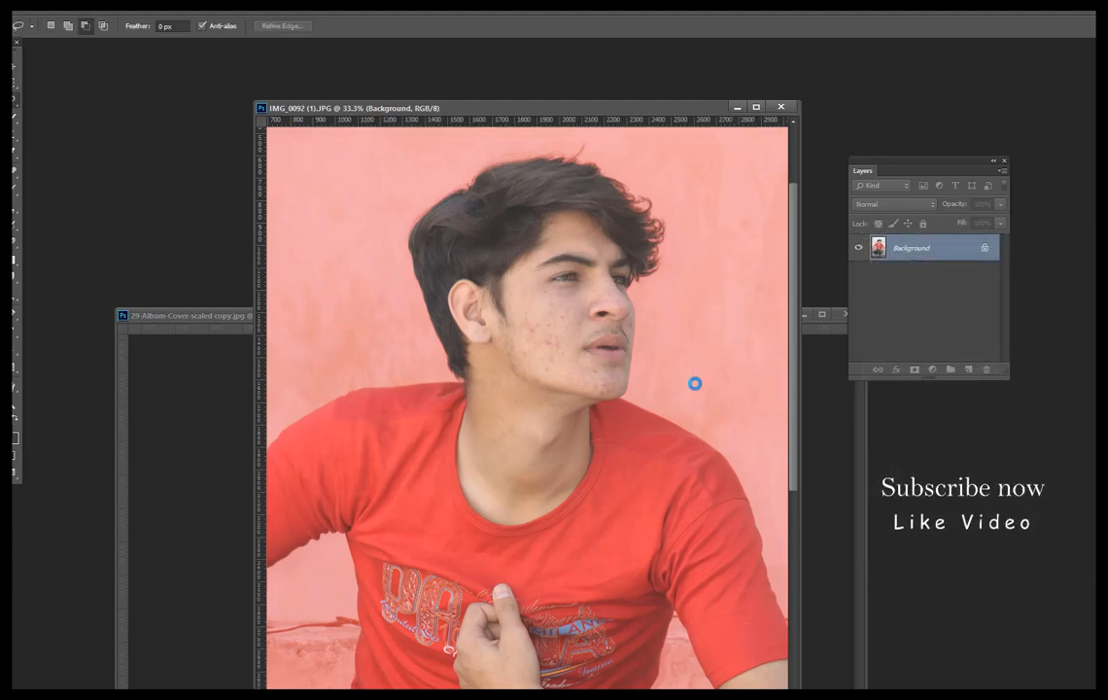
{"action": "key", "text": "ctrl+minus"}
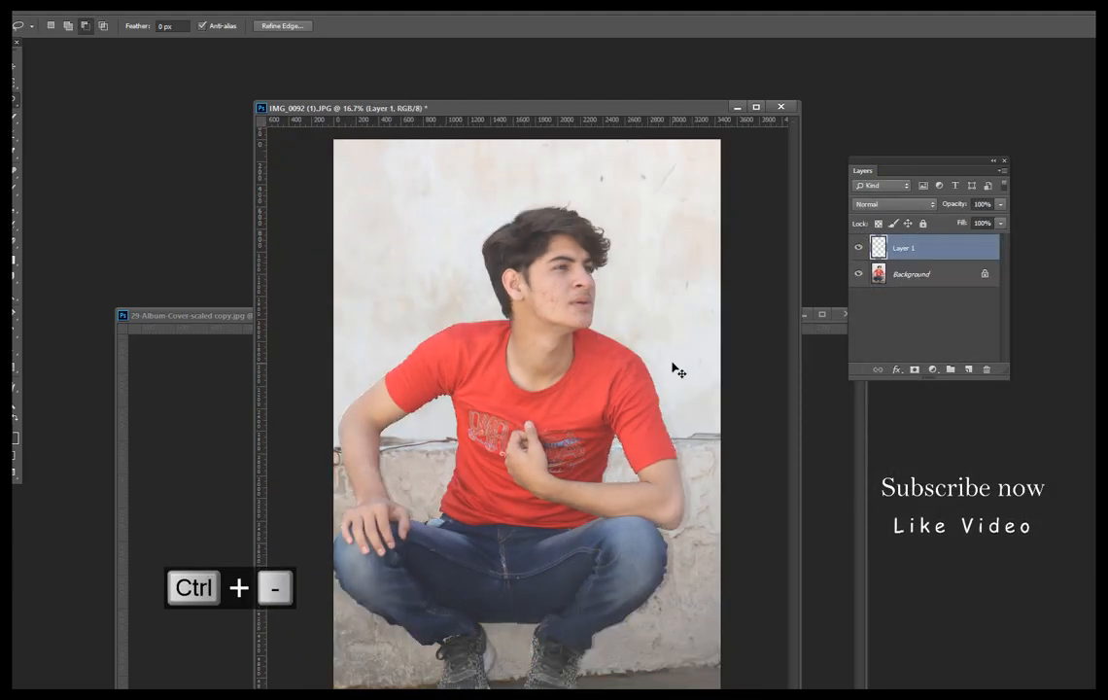
Step: Extend the portrait's canvas sideways and upward with the Crop tool into a wide landscape format around the subject
{"action": "key", "text": "ctrl+minus"}
{"action": "key", "text": "ctrl+minus"}
{"action": "key", "text": "ctrl+minus"}
{"action": "key", "text": "ctrl+minus"}
{"action": "key", "text": "c"}
{"action": "left_click_drag", "start_coordinate": [585, 431], "coordinate": [719, 434]}
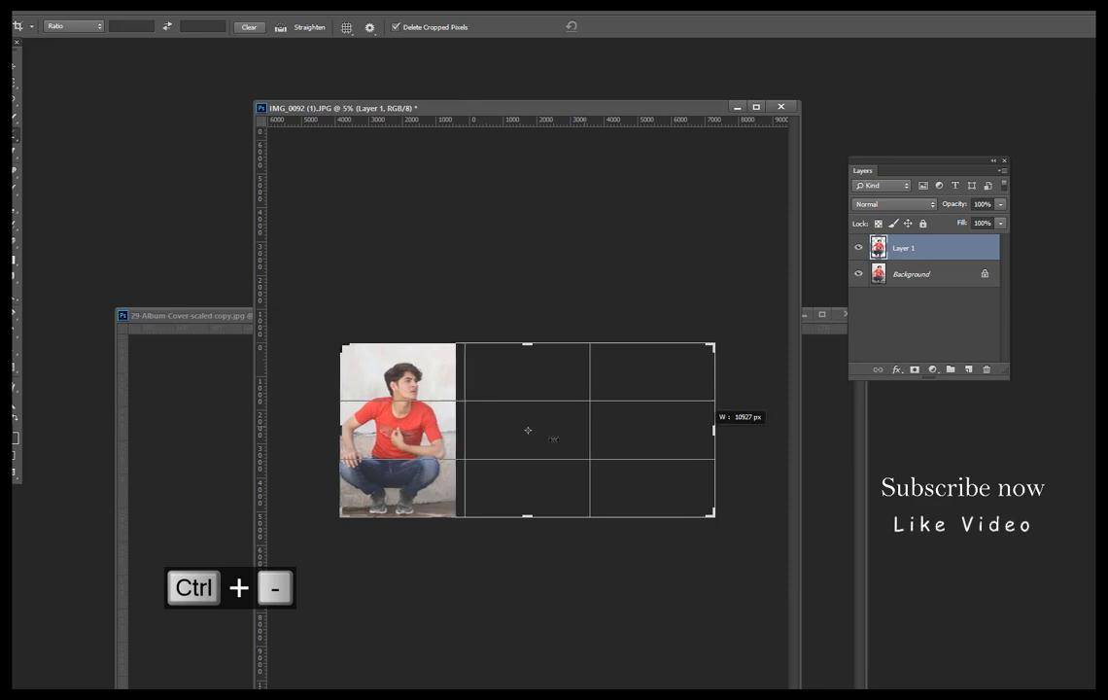
{"action": "left_click_drag", "start_coordinate": [332, 429], "coordinate": [308, 429]}
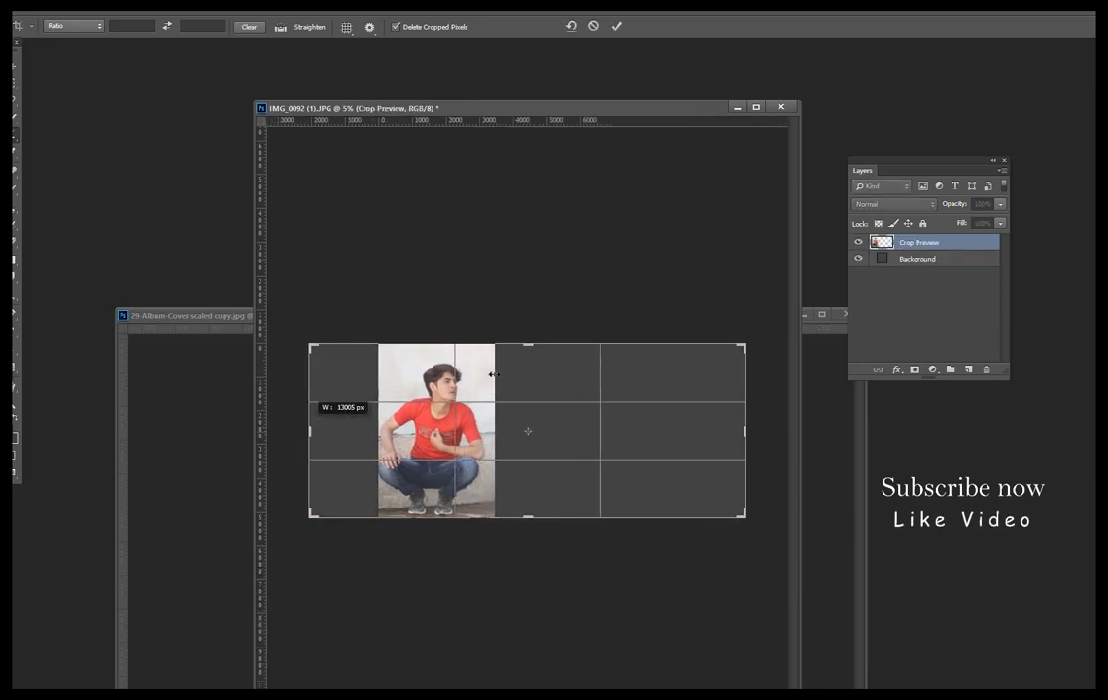
{"action": "left_click_drag", "start_coordinate": [528, 343], "coordinate": [534, 306]}
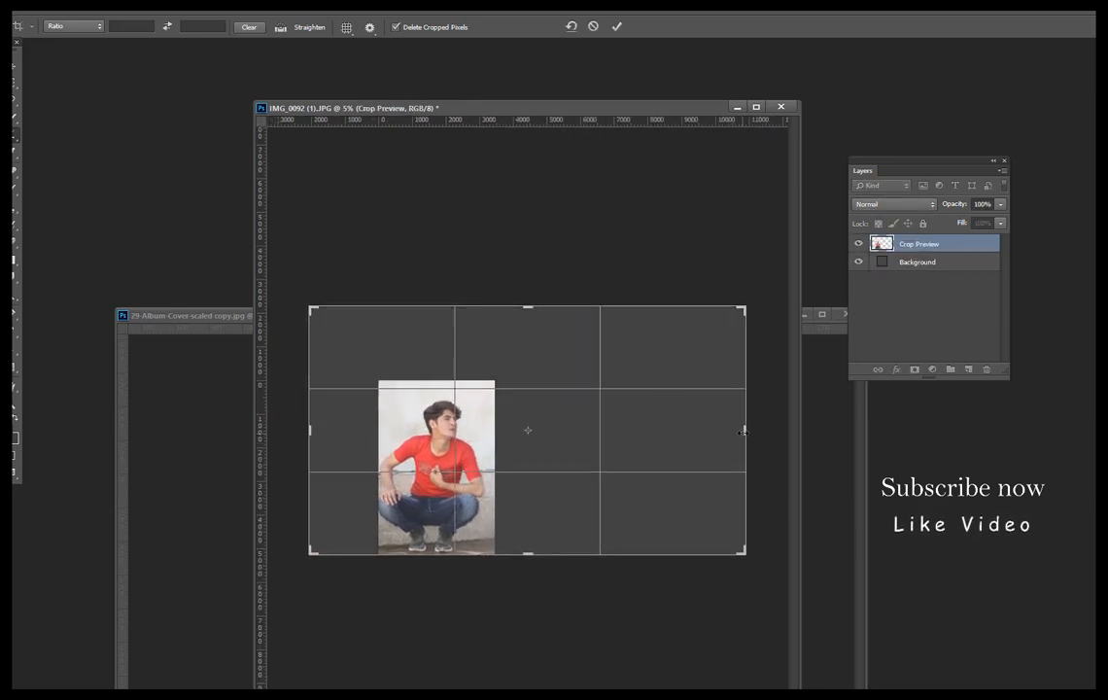
{"action": "left_click_drag", "start_coordinate": [742, 431], "coordinate": [661, 438]}
{"action": "key", "text": "Return"}
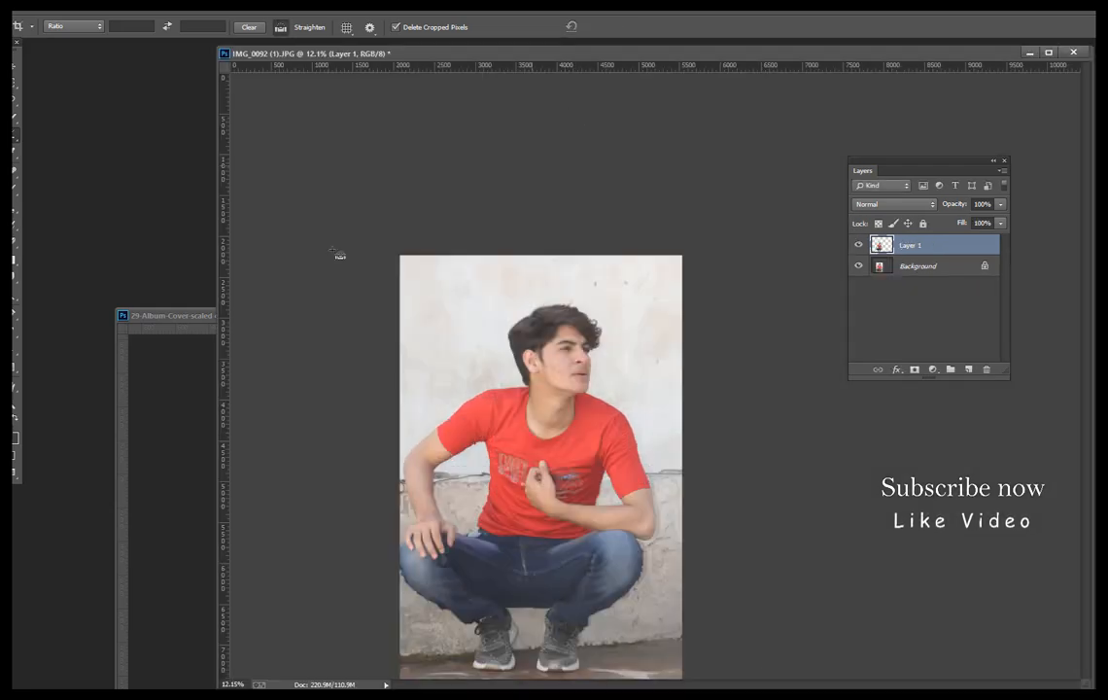
Step: Bring the cloudy sky landscape from the album cover image into the portrait document and enlarge it to cover the canvas
{"action": "key", "text": "ctrl+0"}
{"action": "left_click", "coordinate": [200, 366]}
{"action": "key", "text": "ctrl+minus"}
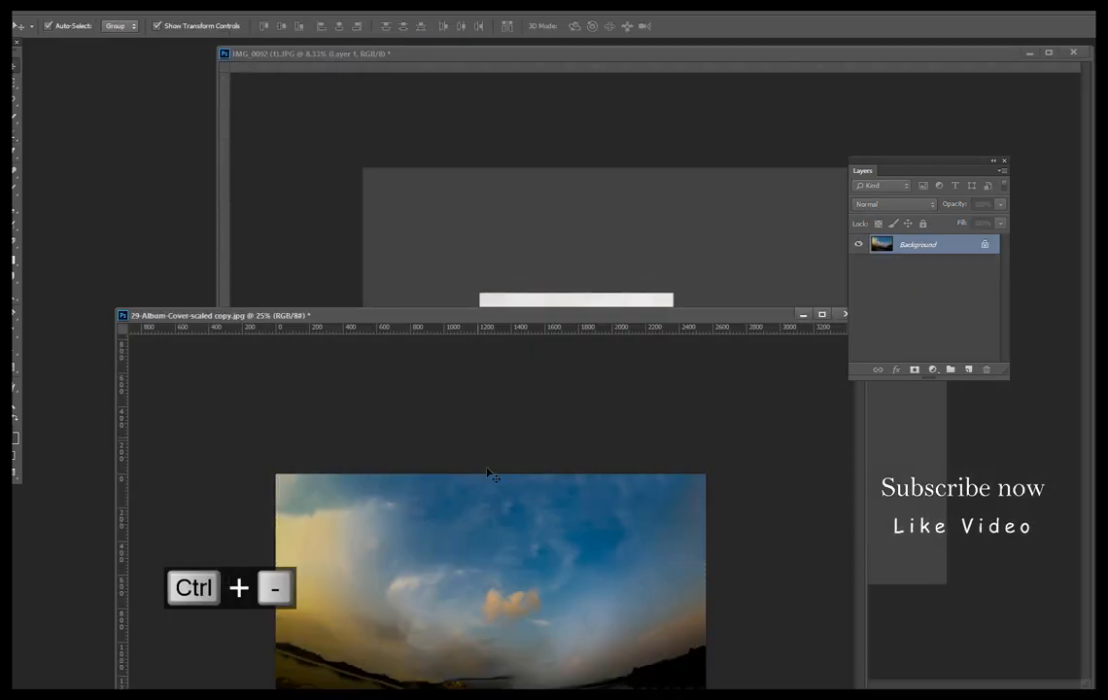
{"action": "left_click_drag", "start_coordinate": [491, 474], "coordinate": [415, 218]}
{"action": "left_click_drag", "start_coordinate": [504, 261], "coordinate": [996, 589]}
{"action": "key", "text": "Return"}
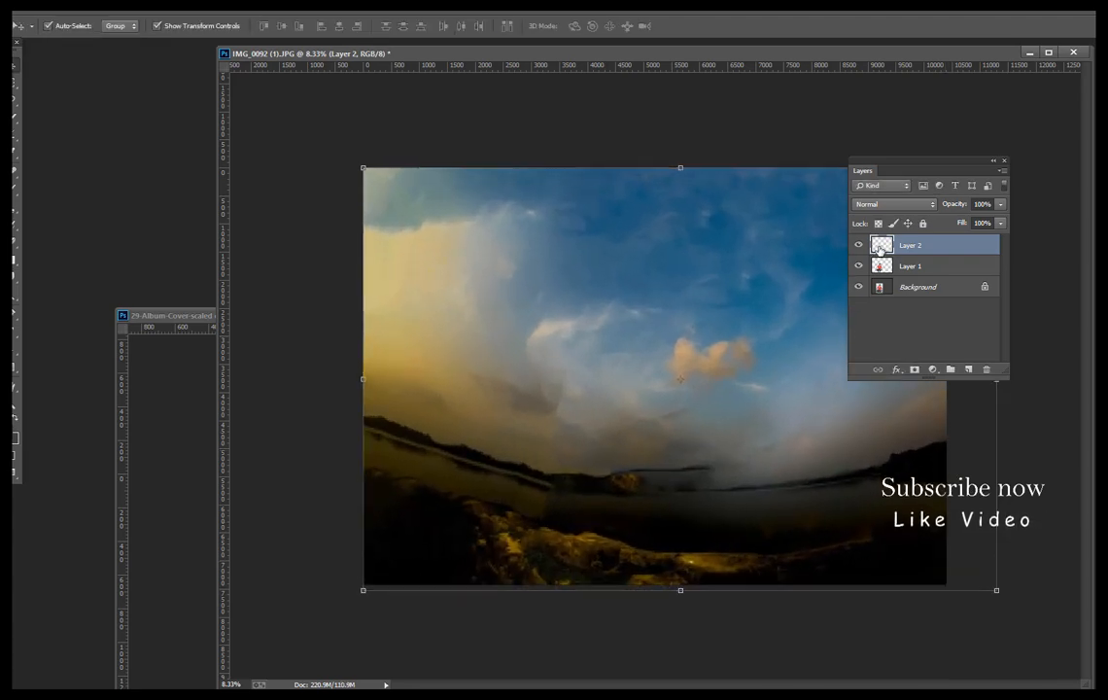
Step: Move the sky landscape layer beneath the cut-out subject and shift the subject up and to the right onto the rocks
{"action": "left_click_drag", "start_coordinate": [881, 245], "coordinate": [880, 276]}
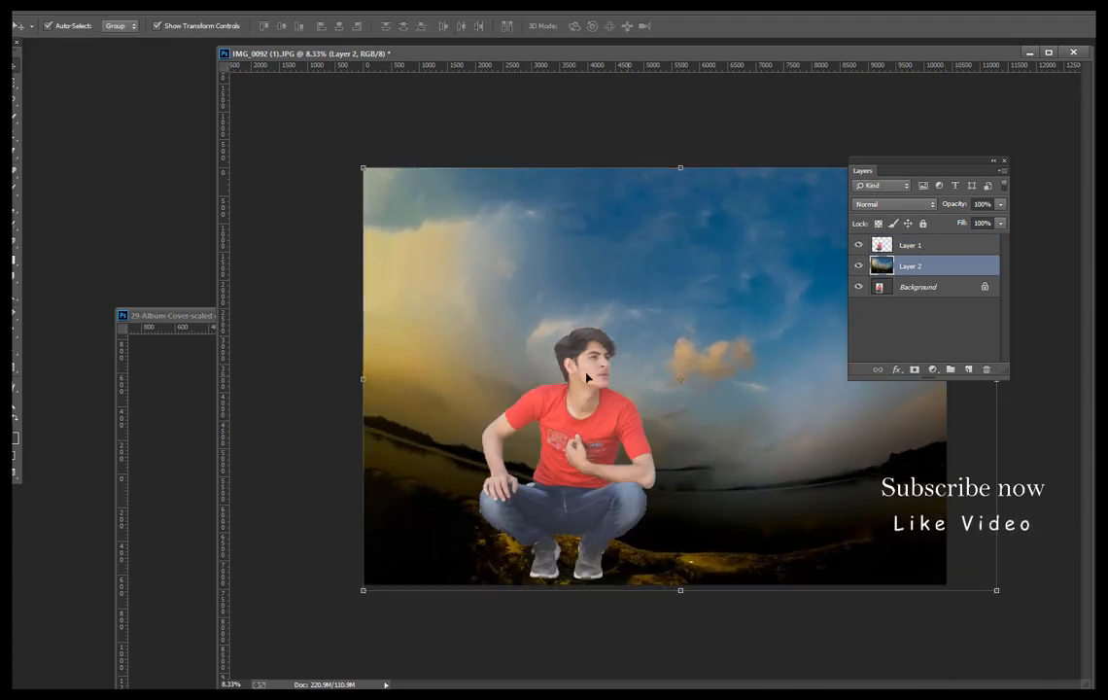
{"action": "left_click_drag", "start_coordinate": [589, 336], "coordinate": [614, 308]}
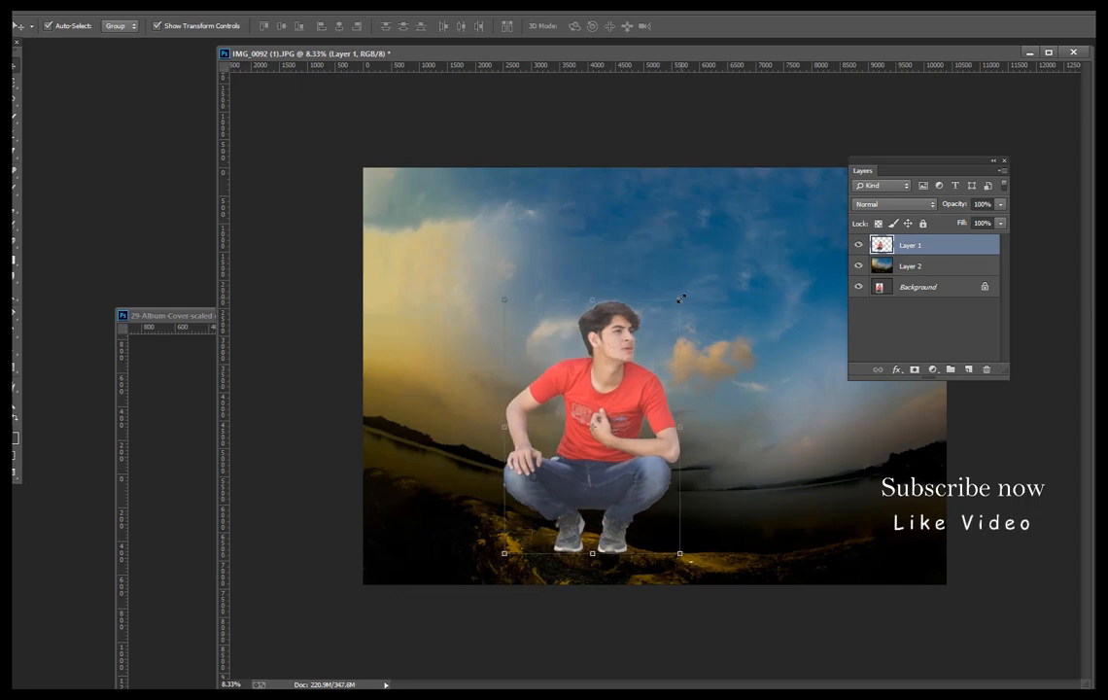
Step: Scale the cut-out subject down proportionally in two passes and shift him slightly right so his feet rest on the rocks
{"action": "left_click_drag", "start_coordinate": [680, 298], "coordinate": [648, 343]}
{"action": "left_click_drag", "start_coordinate": [609, 386], "coordinate": [586, 386]}
{"action": "key", "text": "Return"}
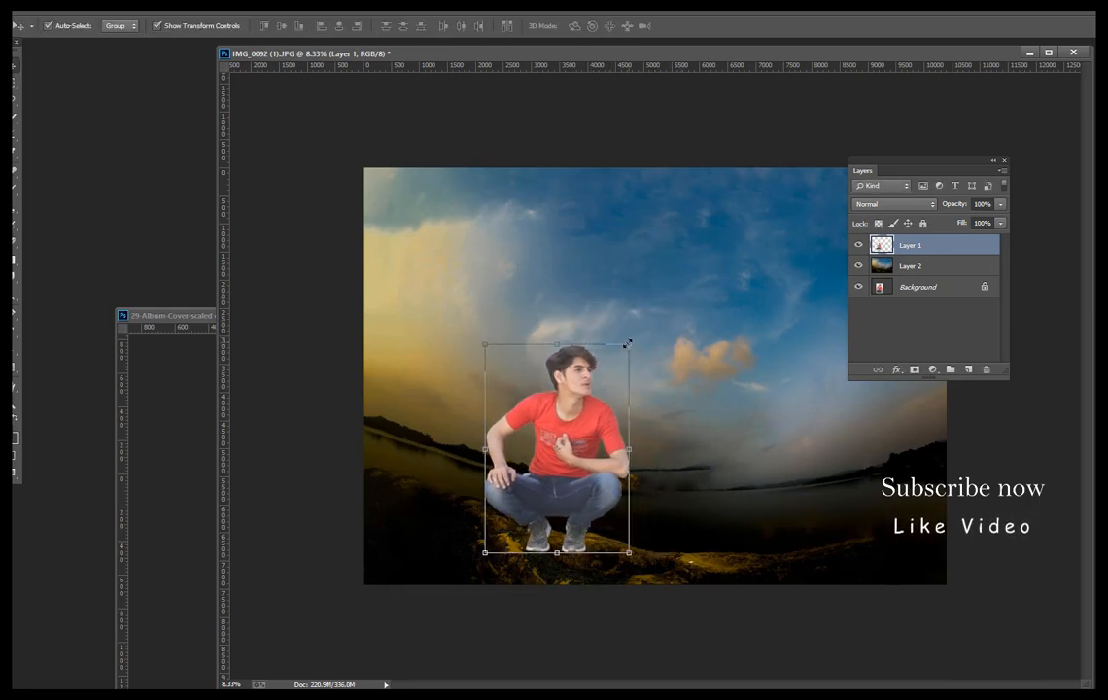
{"action": "left_click_drag", "start_coordinate": [627, 342], "coordinate": [598, 380]}
{"action": "key", "text": "Return"}
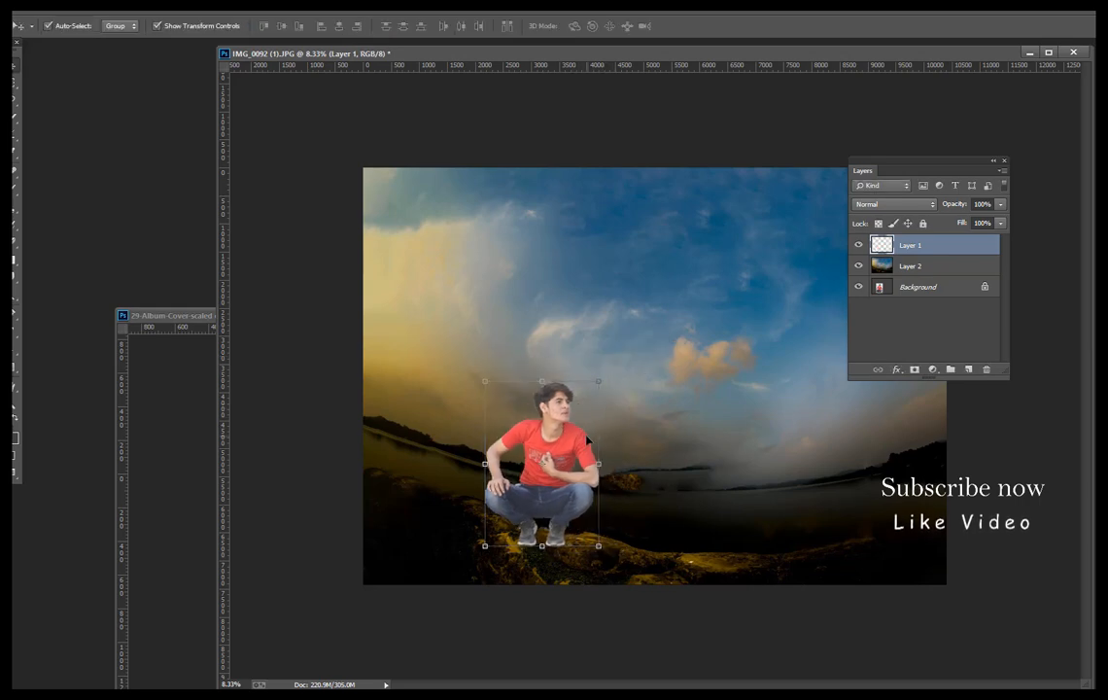
{"action": "key", "text": "ctrl+equal"}
{"action": "key", "text": "ctrl+equal"}
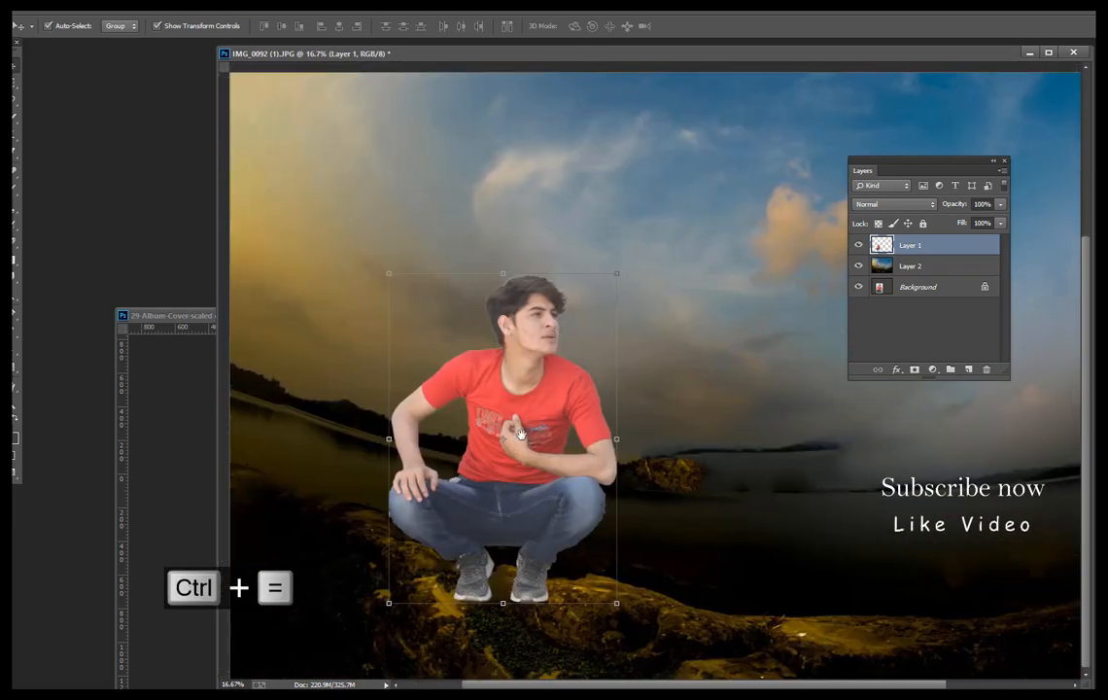
{"action": "key", "text": "ctrl+r"}
{"action": "left_click_drag", "start_coordinate": [520, 434], "coordinate": [558, 433]}
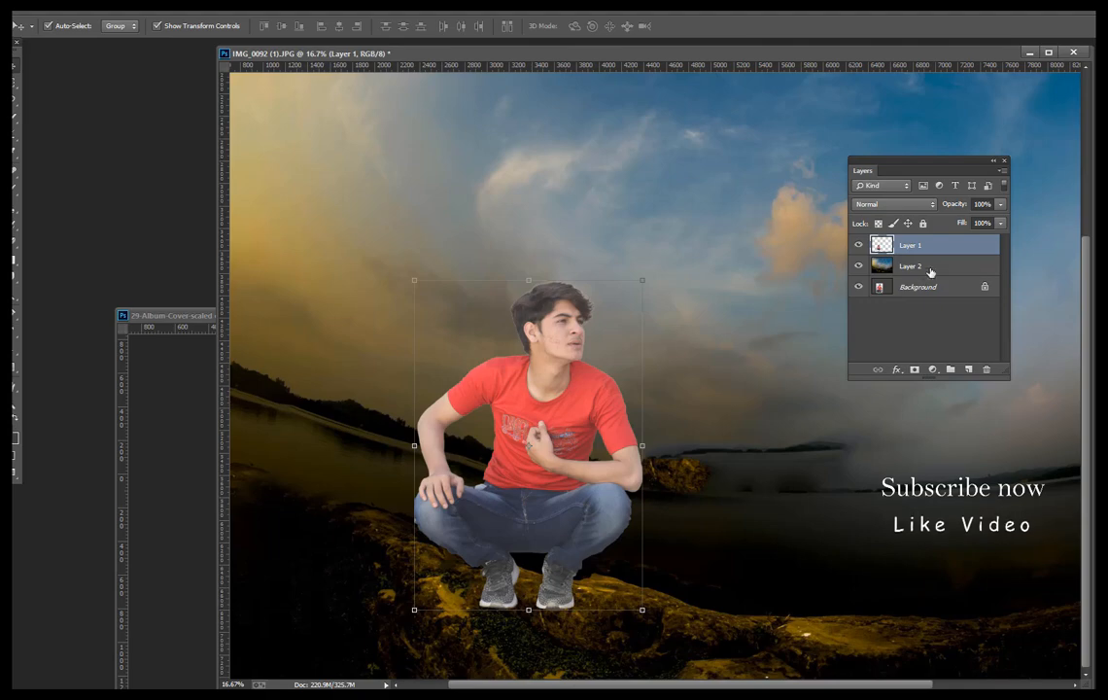
Step: Add a Levels adjustment clipped to the subject's layer and set the black input level to 34
{"action": "key", "text": "ctrl+minus"}
{"action": "left_click", "coordinate": [933, 370]}
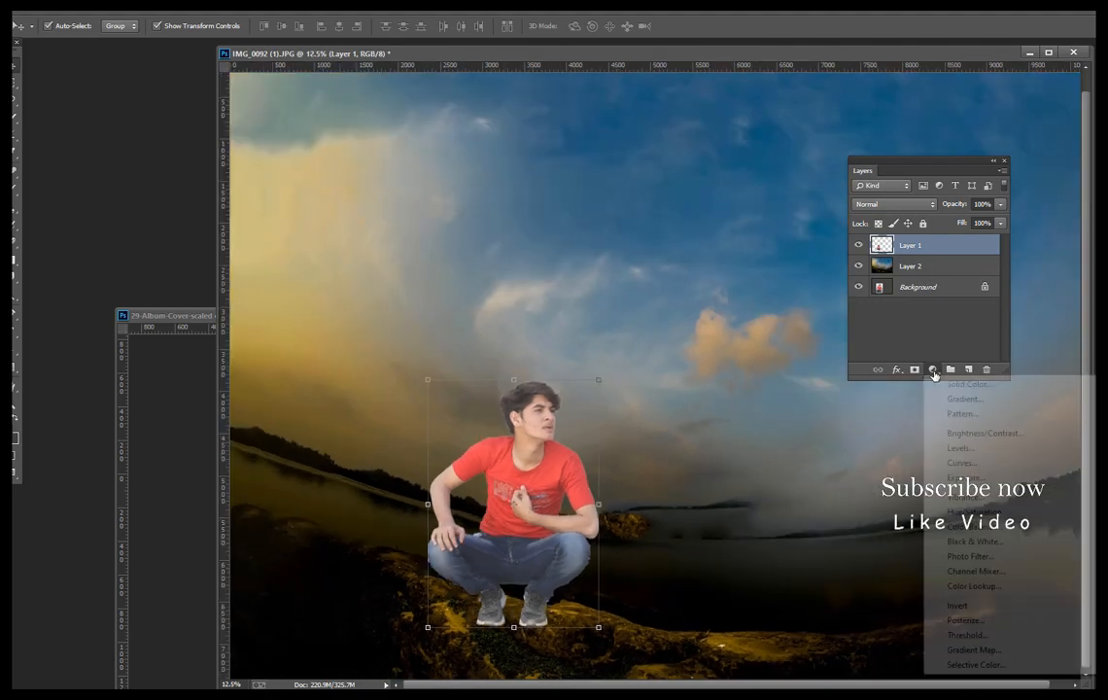
{"action": "left_click", "coordinate": [962, 448]}
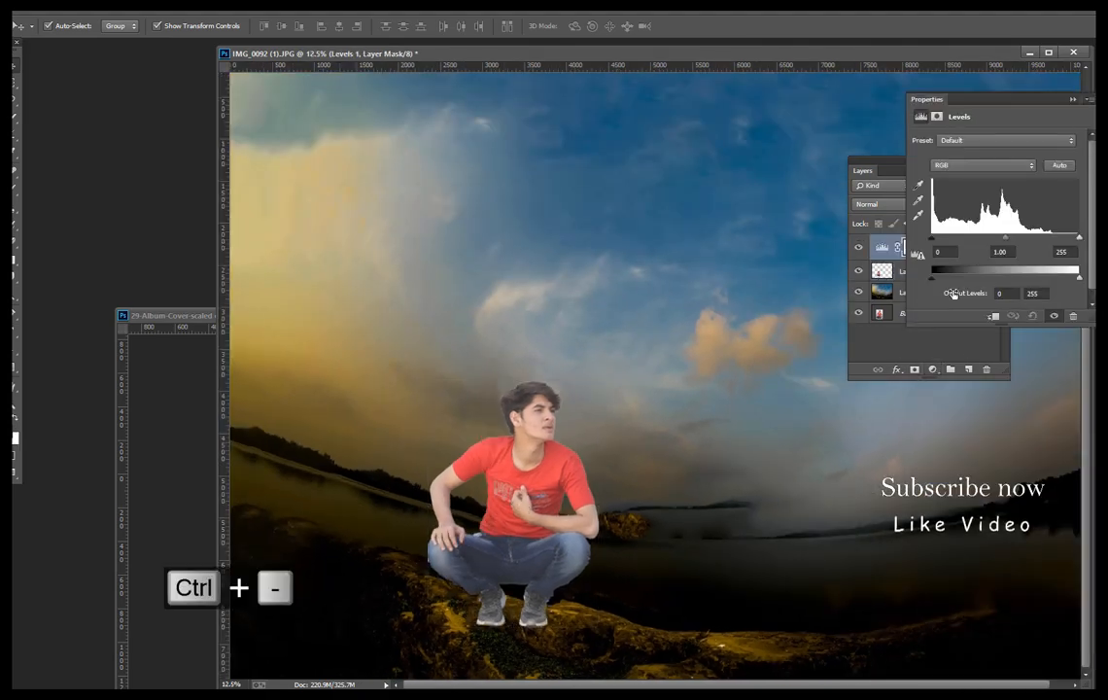
{"action": "left_click_drag", "start_coordinate": [970, 101], "coordinate": [692, 136]}
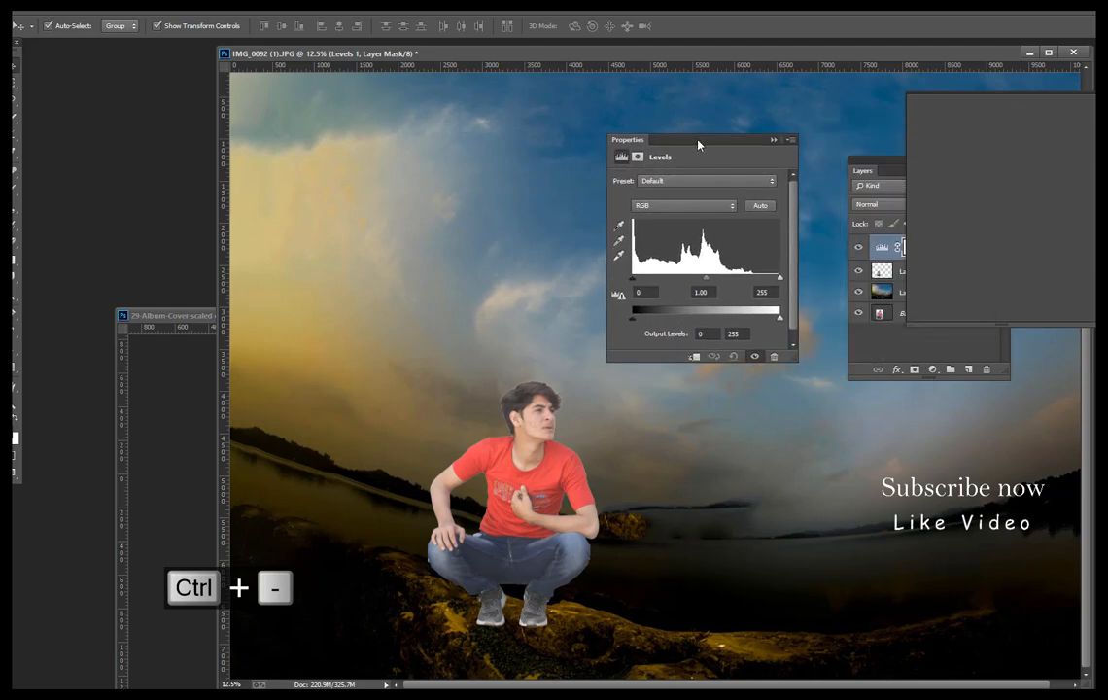
{"action": "left_click", "coordinate": [696, 357]}
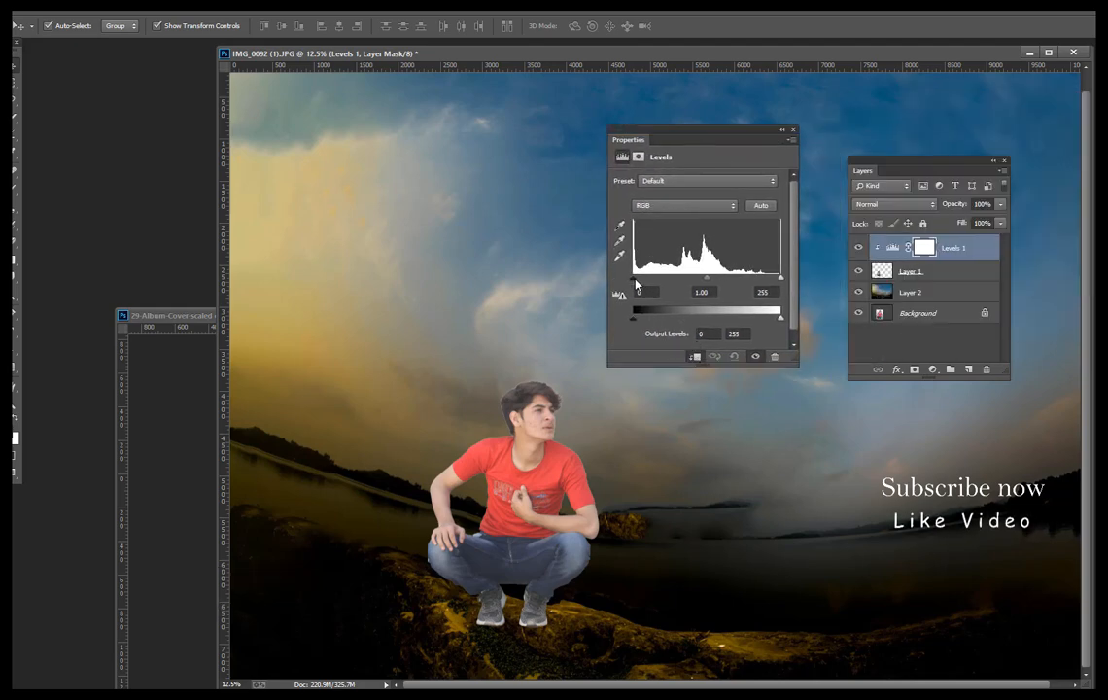
{"action": "left_click_drag", "start_coordinate": [635, 281], "coordinate": [653, 282]}
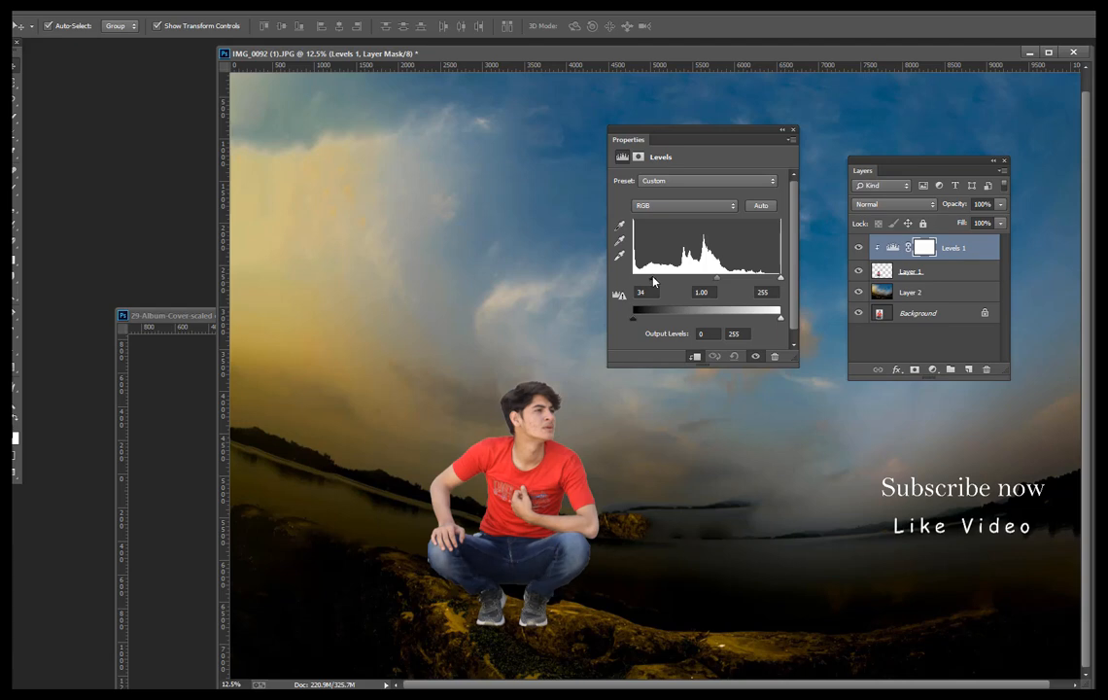
{"action": "left_click", "coordinate": [794, 130]}
Step: Load the subject's outline as a selection, invert it and expand it by 2 pixels
{"action": "left_click", "coordinate": [882, 271], "text": "ctrl"}
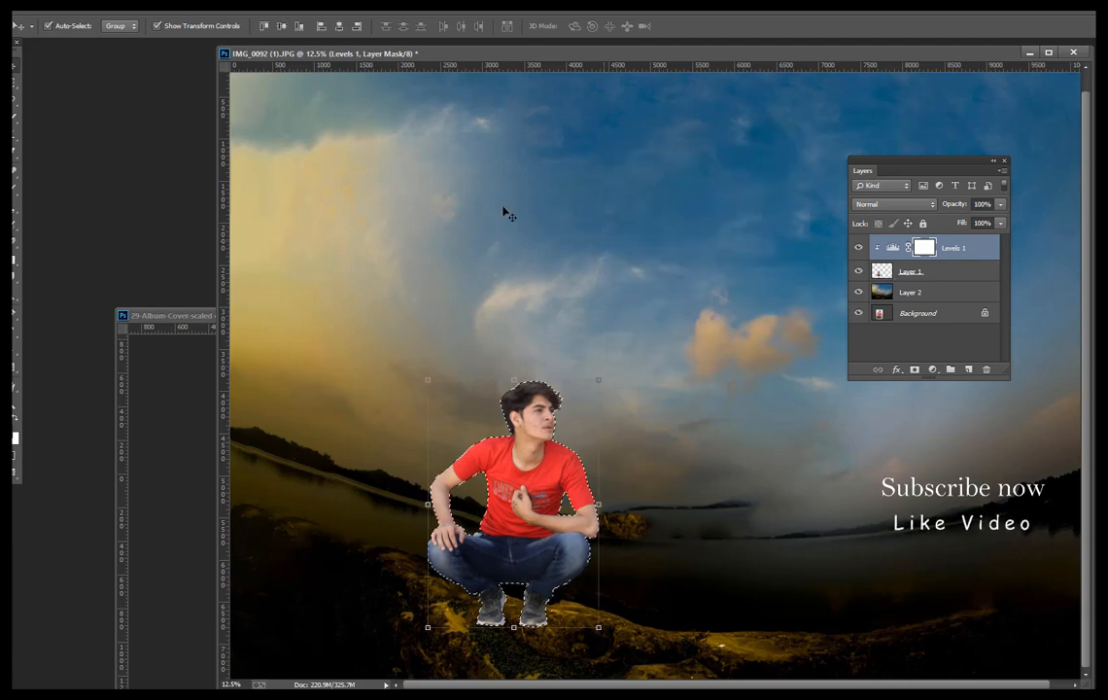
{"action": "left_click", "coordinate": [184, 5]}
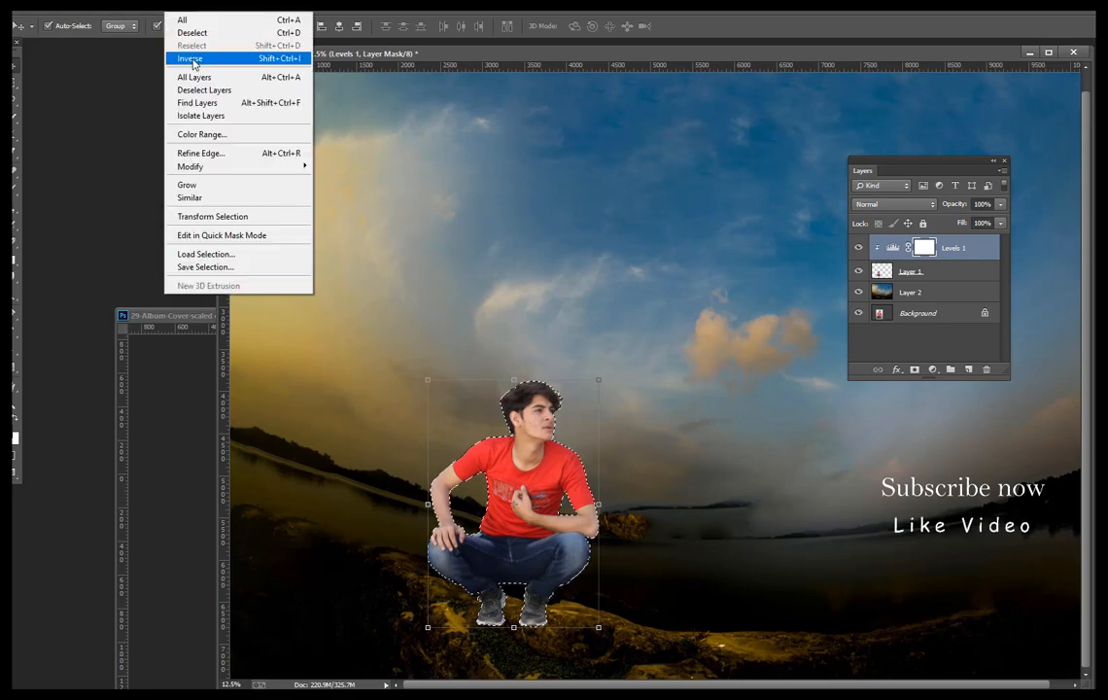
{"action": "left_click", "coordinate": [190, 59]}
{"action": "left_click", "coordinate": [185, 5]}
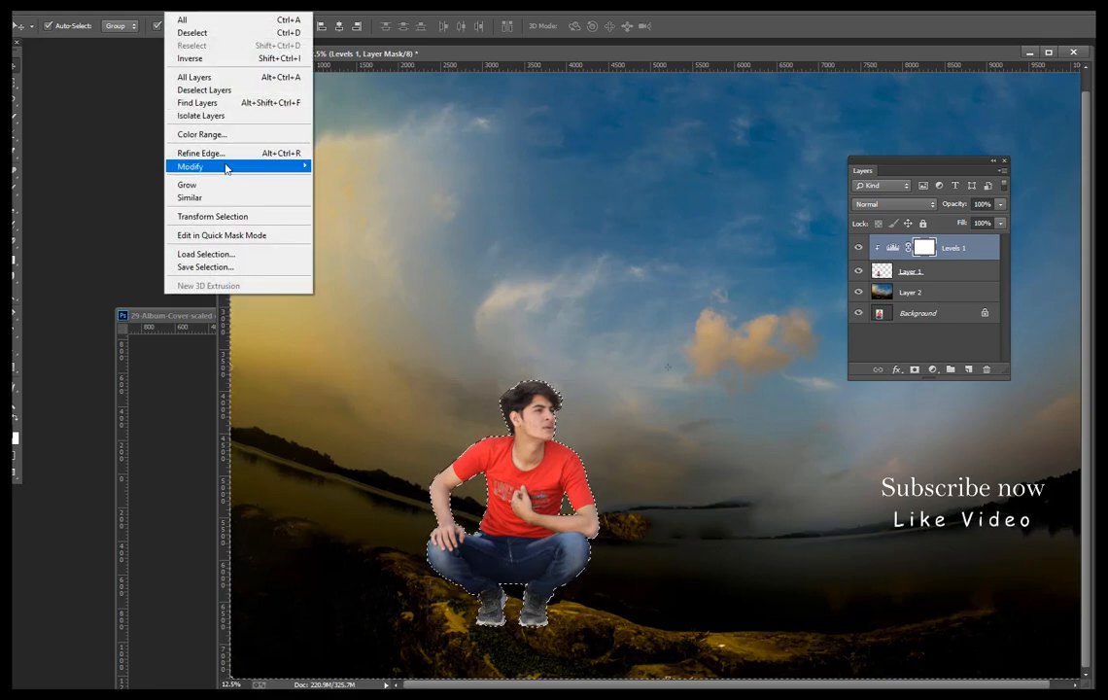
{"action": "mouse_move", "coordinate": [227, 166]}
{"action": "left_click", "coordinate": [331, 190]}
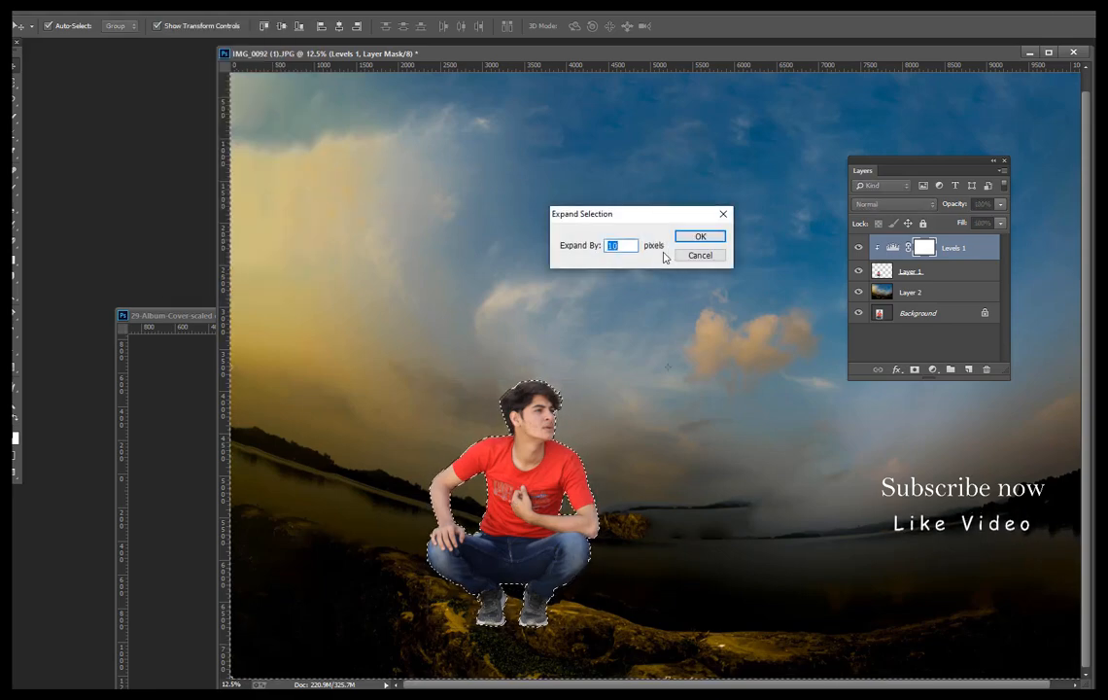
{"action": "type", "text": "2"}
{"action": "left_click", "coordinate": [700, 237]}
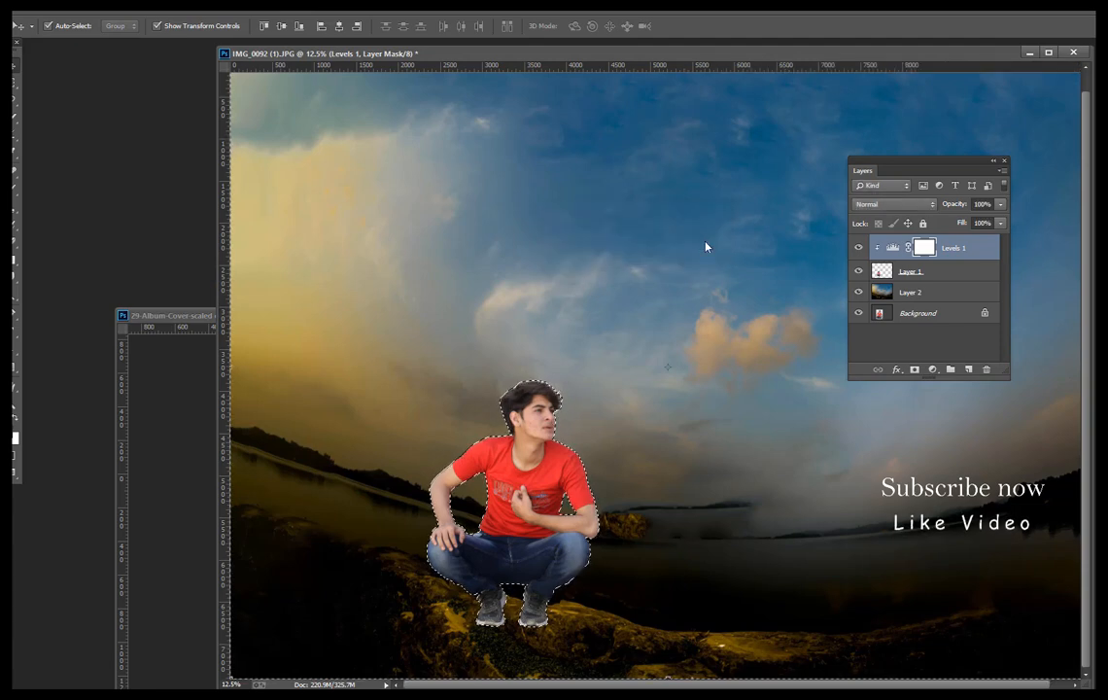
Step: Trim the selected edge fringe from the subject's layer and clear the selection
{"action": "left_click", "coordinate": [883, 278]}
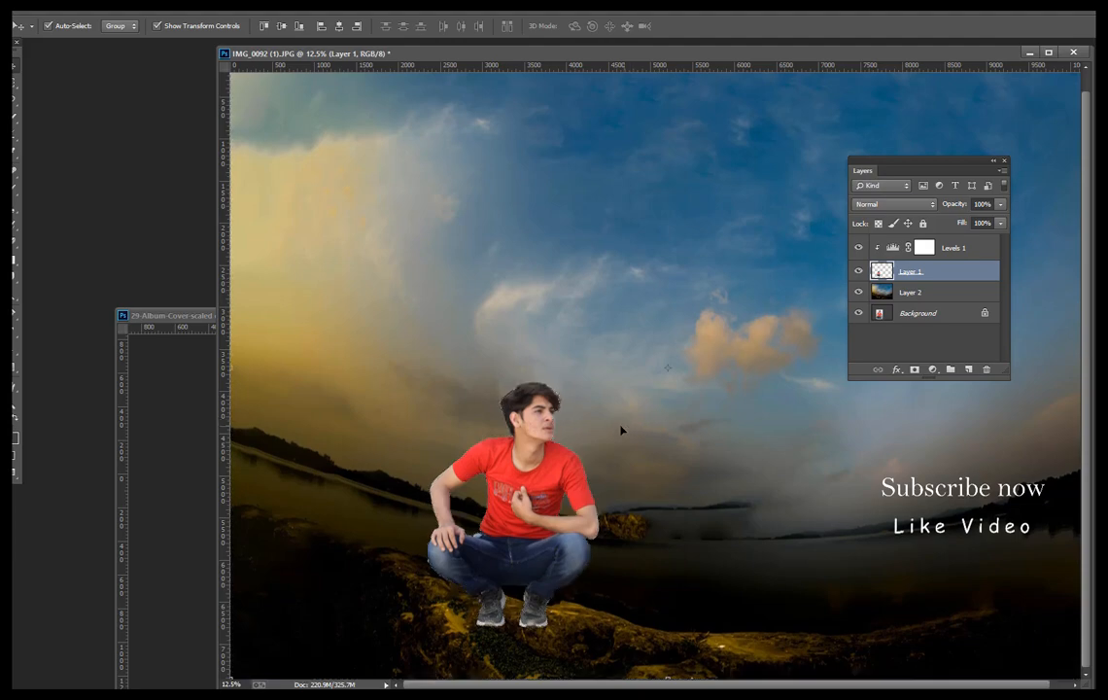
{"action": "key", "text": "ctrl+equal"}
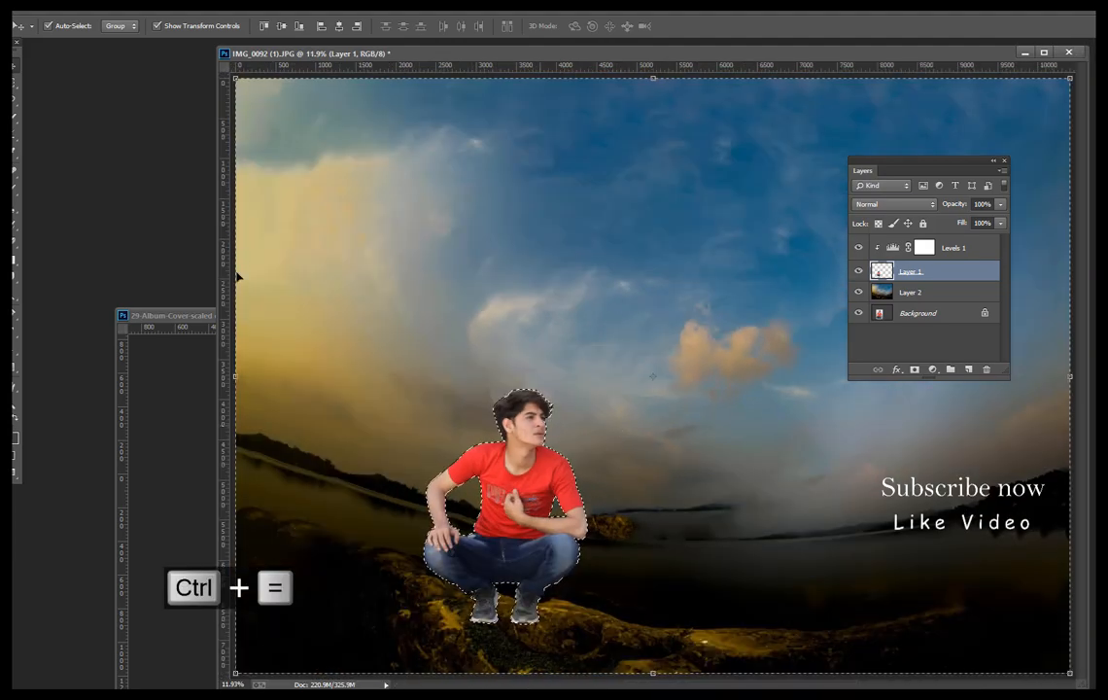
{"action": "key", "text": "ctrl+0"}
{"action": "key", "text": "ctrl+d"}
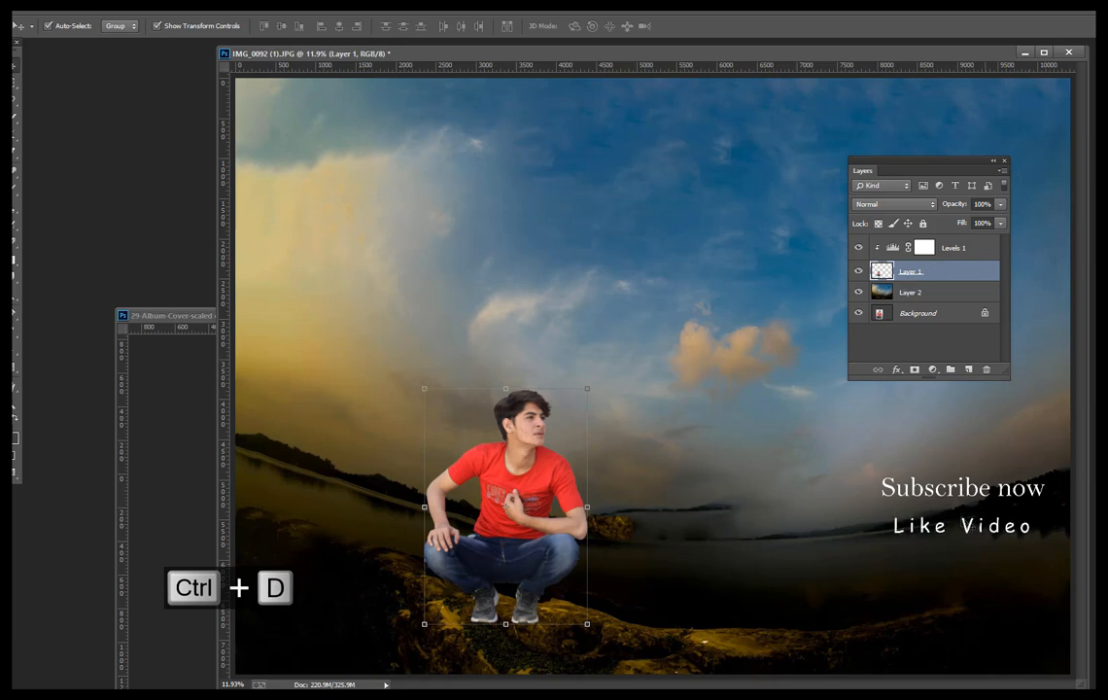
Step: Add a Brightness/Contrast adjustment clipped to the subject, directly above his layer, with Brightness at -43
{"action": "left_click", "coordinate": [933, 370]}
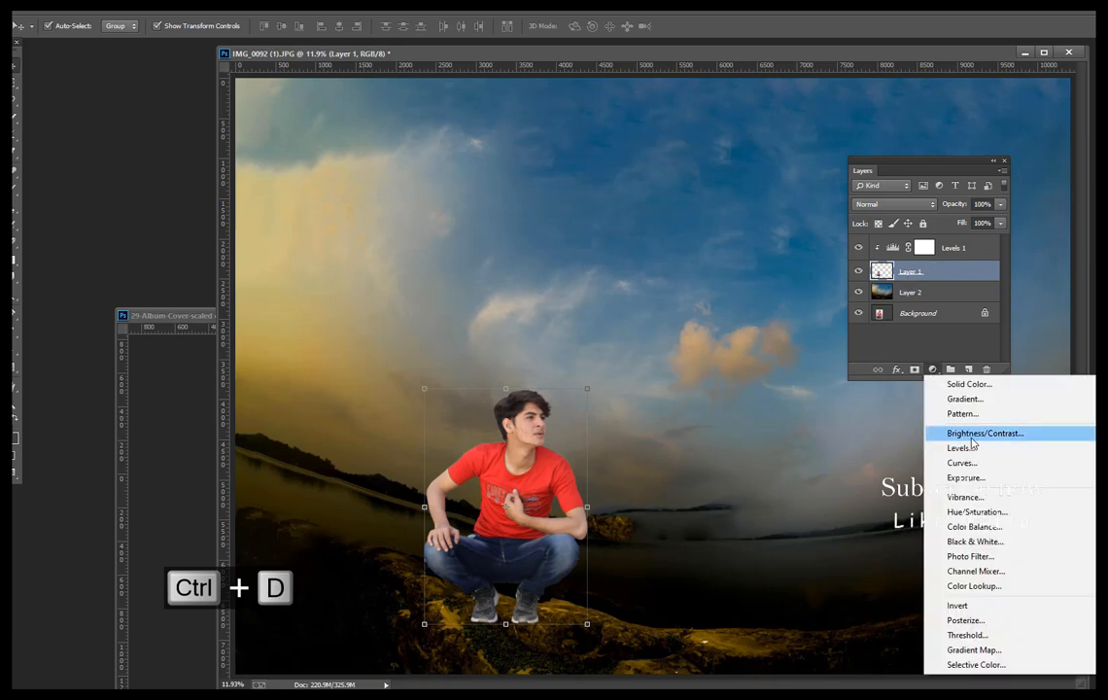
{"action": "left_click", "coordinate": [947, 432]}
{"action": "left_click_drag", "start_coordinate": [707, 368], "coordinate": [706, 421]}
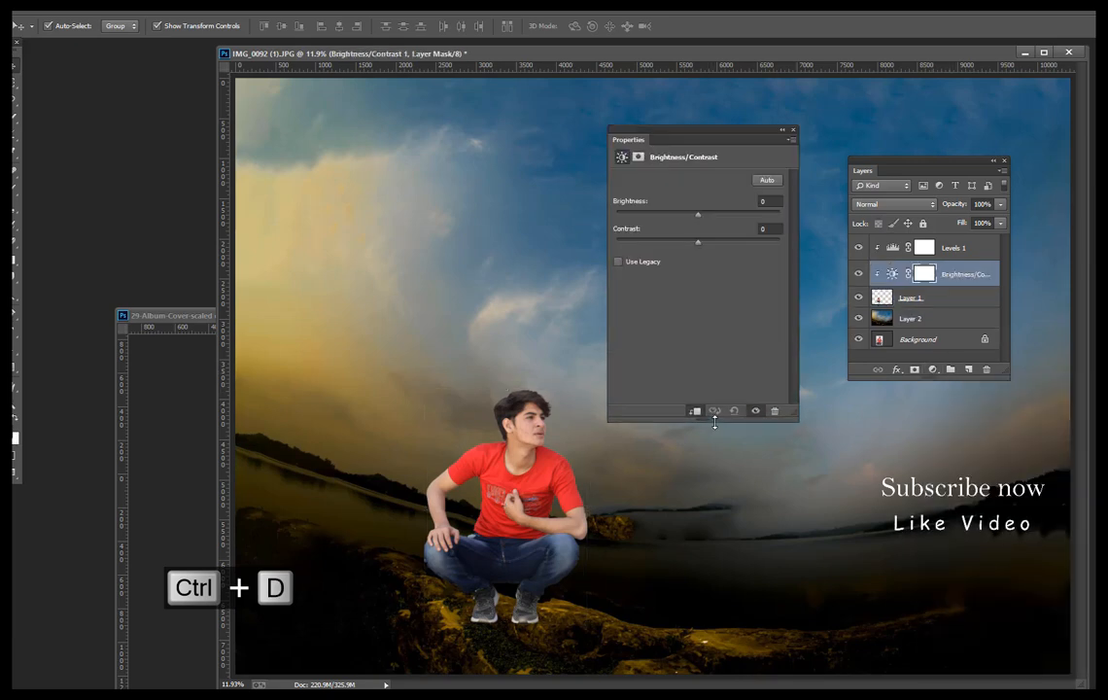
{"action": "left_click_drag", "start_coordinate": [702, 218], "coordinate": [674, 218]}
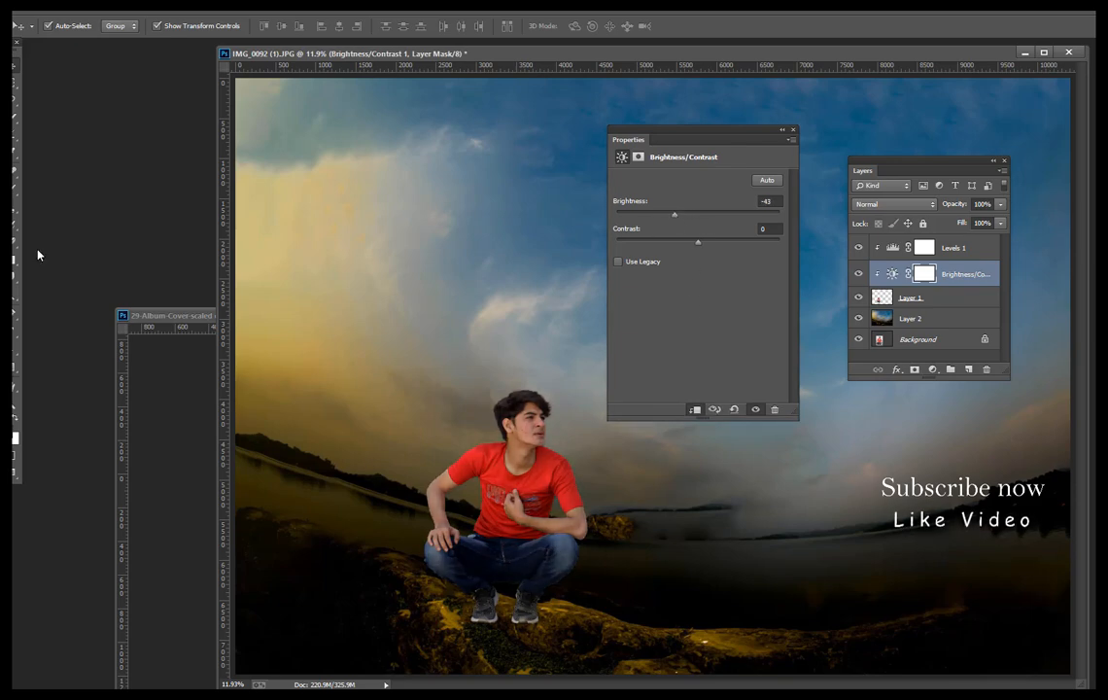
Step: Mask the darkening off the subject's arms and torso on the Brightness/Contrast mask, using a soft 1500 px black brush at 100% opacity
{"action": "key", "text": "b"}
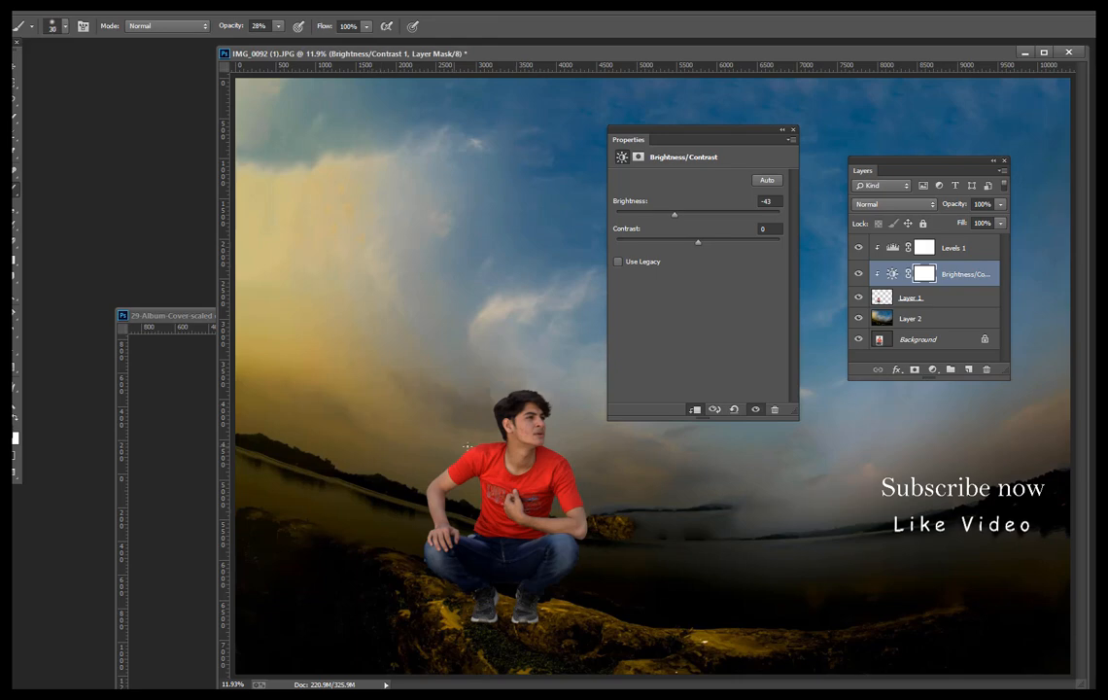
{"action": "key", "text": "bracketright"}
{"action": "key", "text": "bracketright"}
{"action": "key", "text": "bracketright"}
{"action": "key", "text": "bracketright"}
{"action": "key", "text": "bracketright"}
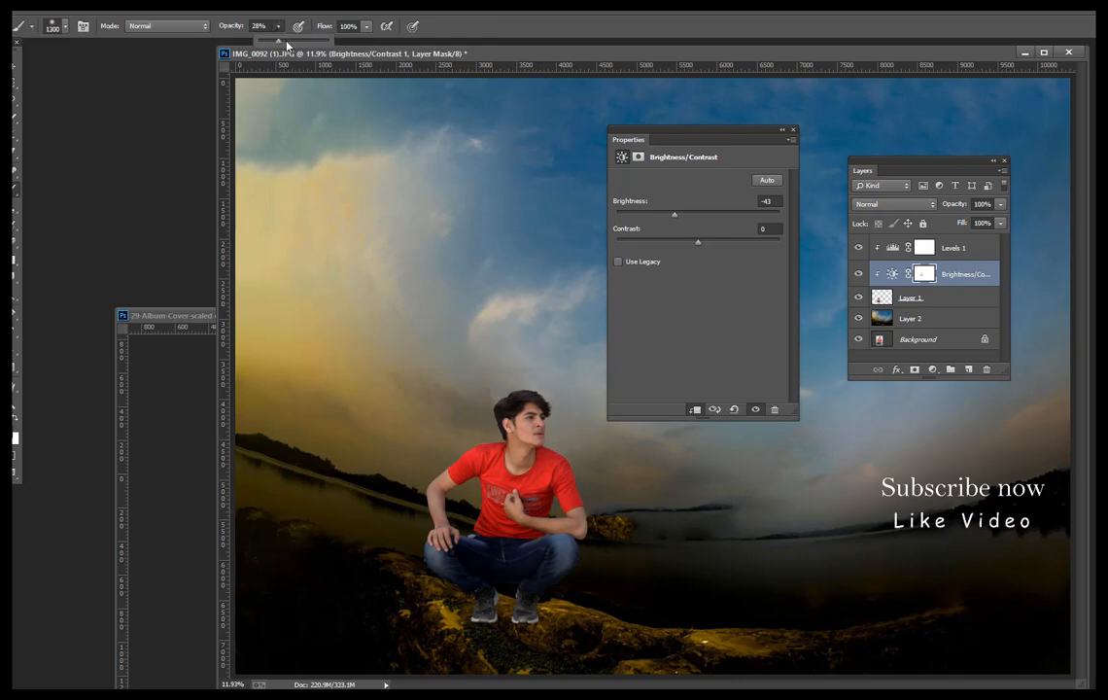
{"action": "key", "text": "bracketright"}
{"action": "key", "text": "bracketright"}
{"action": "key", "text": "bracketright"}
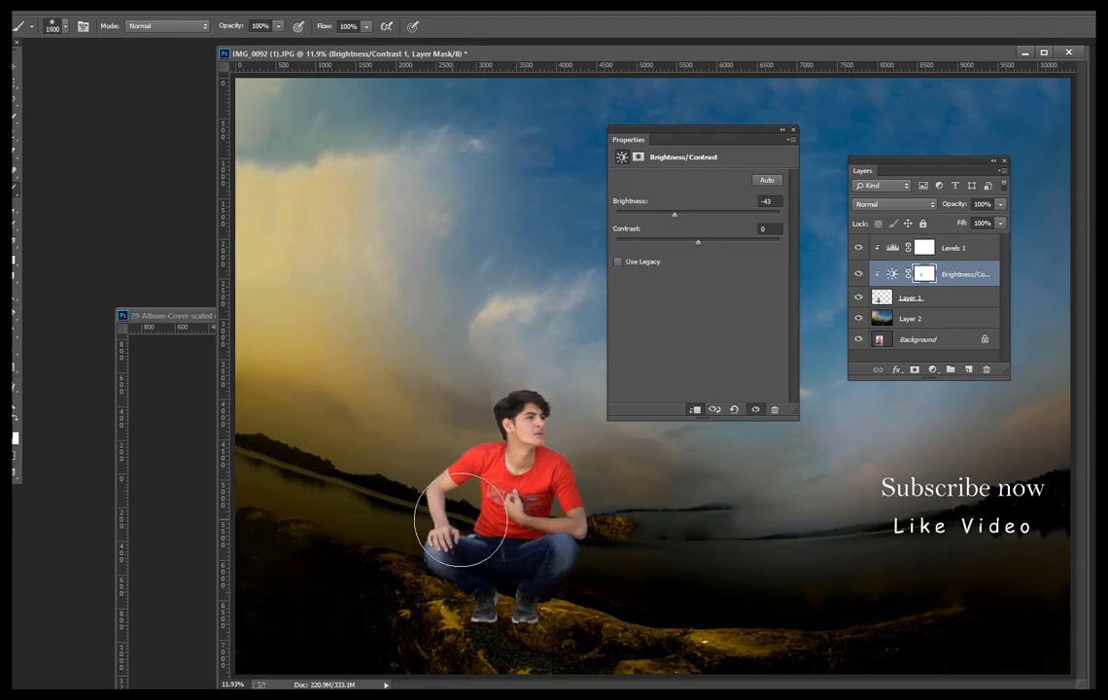
{"action": "left_click_drag", "start_coordinate": [555, 510], "coordinate": [535, 496]}
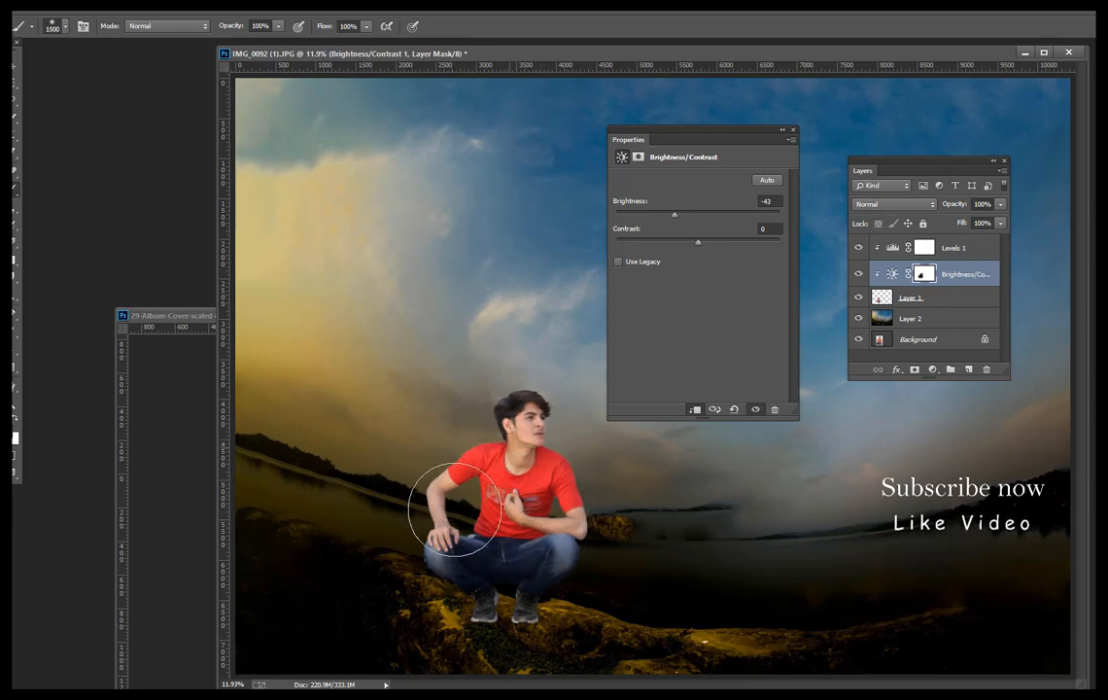
{"action": "left_click", "coordinate": [789, 132]}
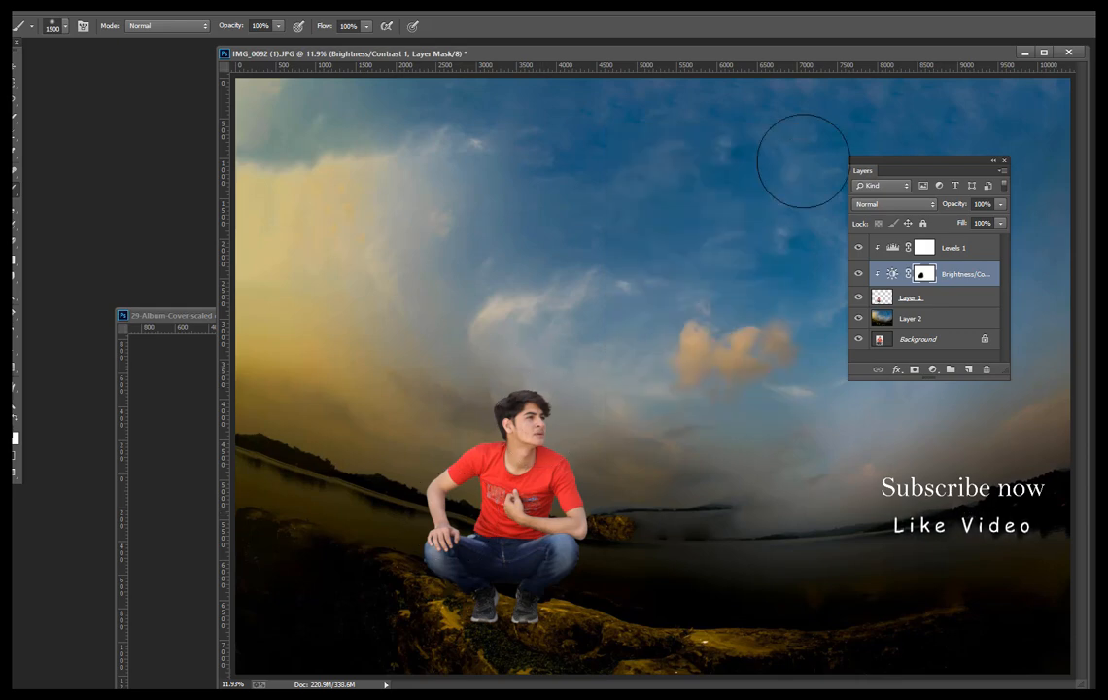
Step: Make room around the document and open the subject's layer, Layer 1, in the Liquify filter
{"action": "left_click_drag", "start_coordinate": [930, 167], "coordinate": [956, 167]}
{"action": "left_click_drag", "start_coordinate": [705, 60], "coordinate": [637, 30]}
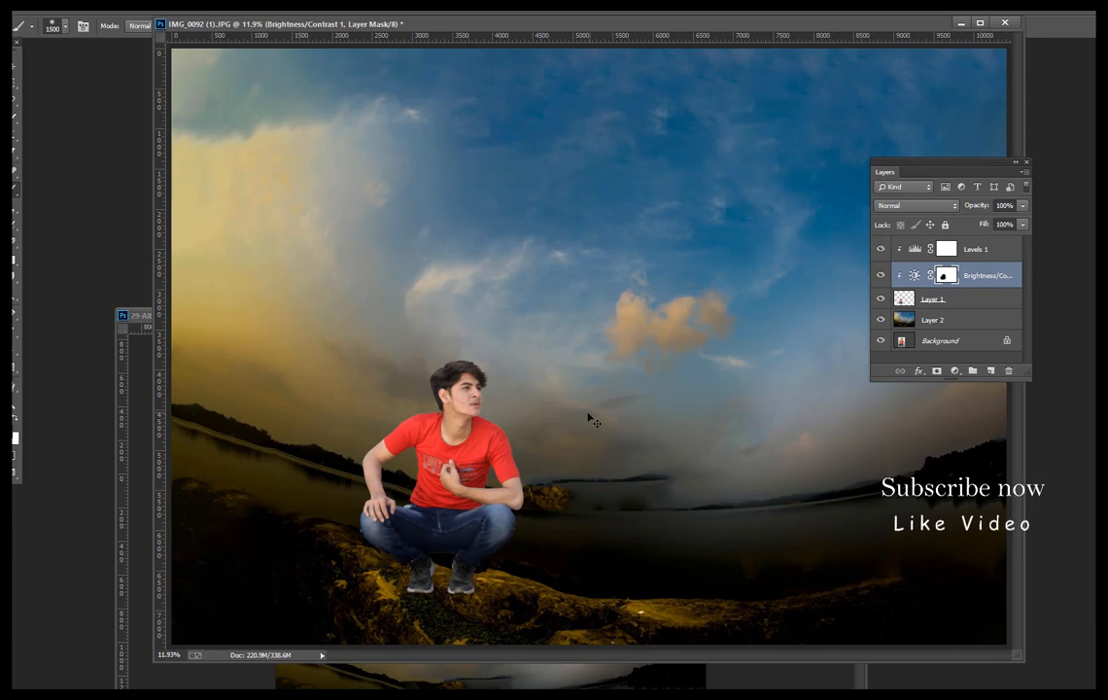
{"action": "key", "text": "ctrl+equal"}
{"action": "key", "text": "ctrl+equal"}
{"action": "left_click_drag", "start_coordinate": [442, 435], "coordinate": [535, 317]}
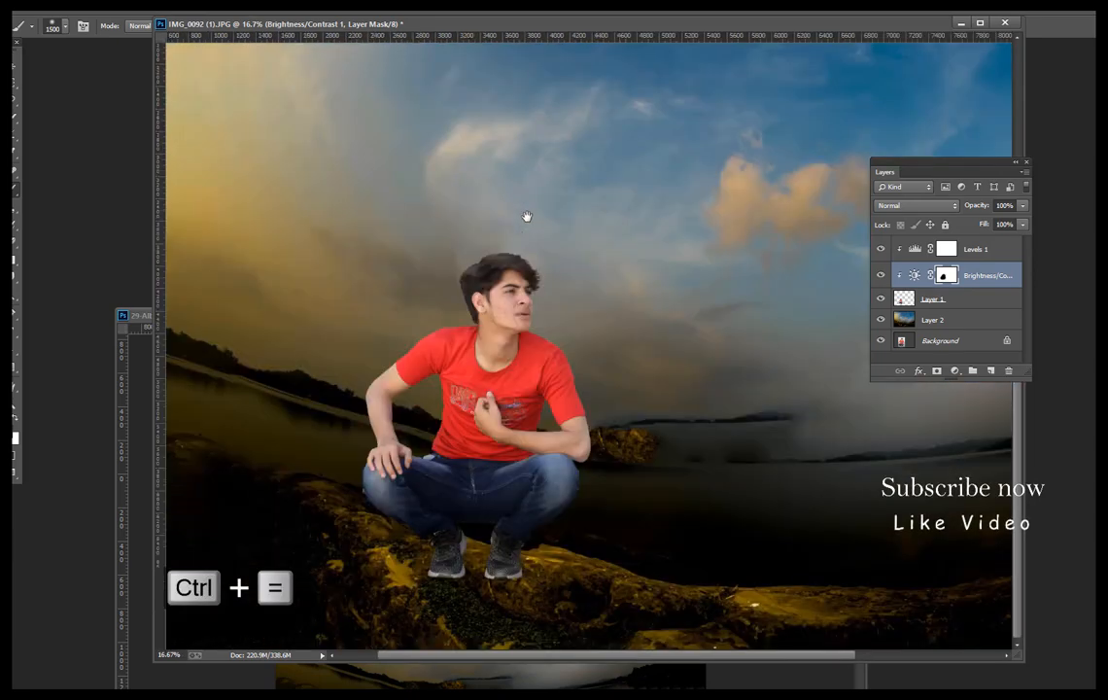
{"action": "left_click", "coordinate": [202, 9]}
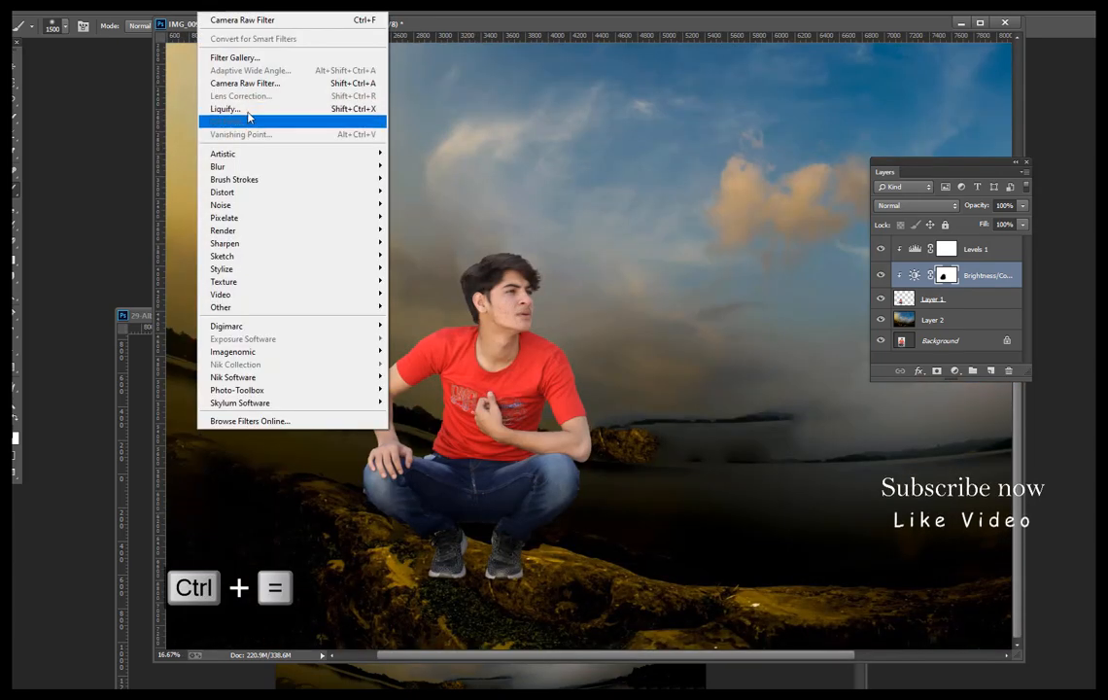
{"action": "key", "text": "Escape"}
{"action": "left_click", "coordinate": [933, 298]}
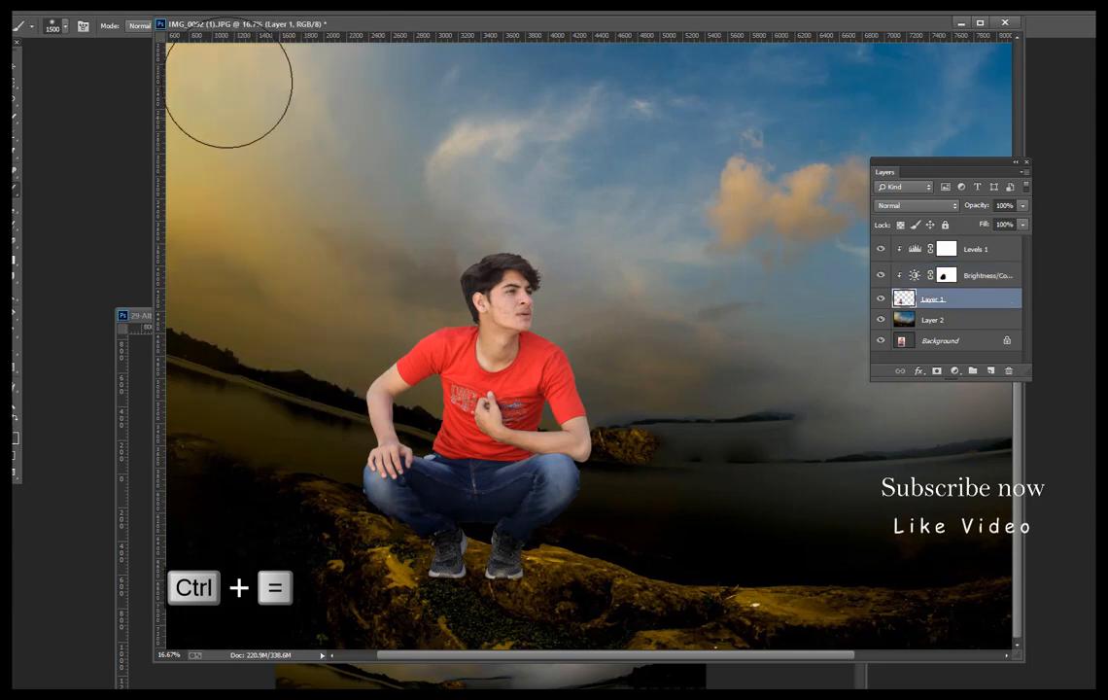
{"action": "left_click", "coordinate": [200, 9]}
{"action": "left_click", "coordinate": [235, 108]}
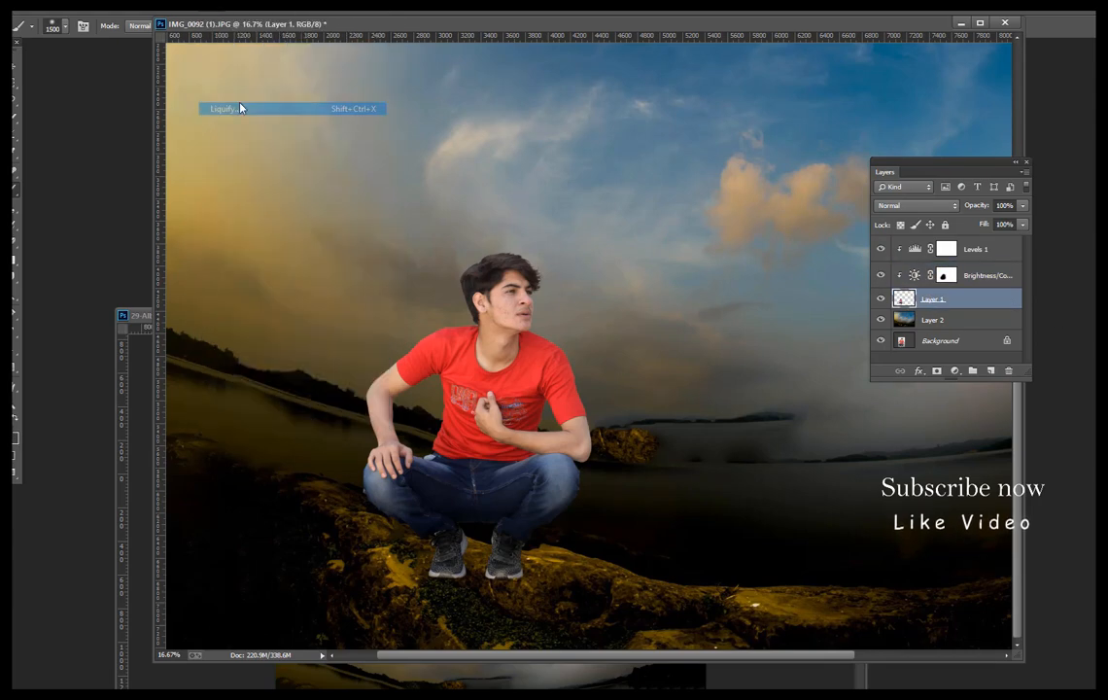
Step: Push the hair on top of the subject's head upward and outward for more volume, and apply the Liquify filter
{"action": "key", "text": "ctrl+equal"}
{"action": "key", "text": "ctrl+equal"}
{"action": "key", "text": "ctrl+equal"}
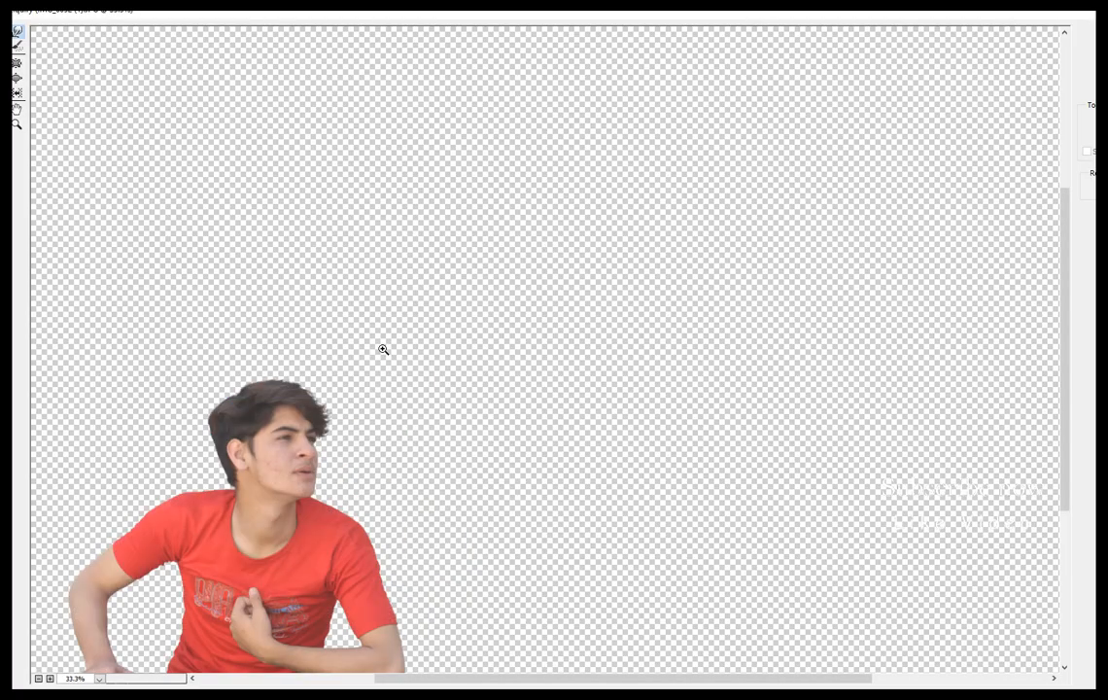
{"action": "left_click_drag", "start_coordinate": [317, 401], "coordinate": [612, 236]}
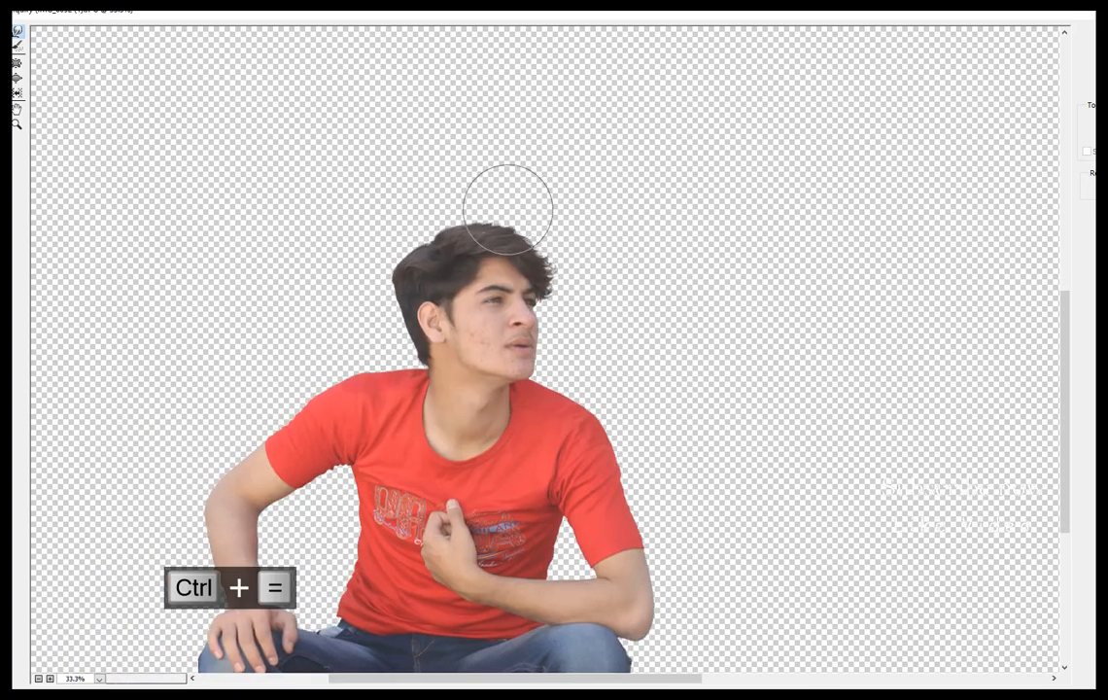
{"action": "mouse_move", "coordinate": [470, 198]}
{"action": "left_mouse_down"}
{"action": "mouse_move", "coordinate": [534, 238]}
{"action": "mouse_move", "coordinate": [550, 231]}
{"action": "mouse_move", "coordinate": [550, 245]}
{"action": "mouse_move", "coordinate": [527, 217]}
{"action": "left_mouse_up"}
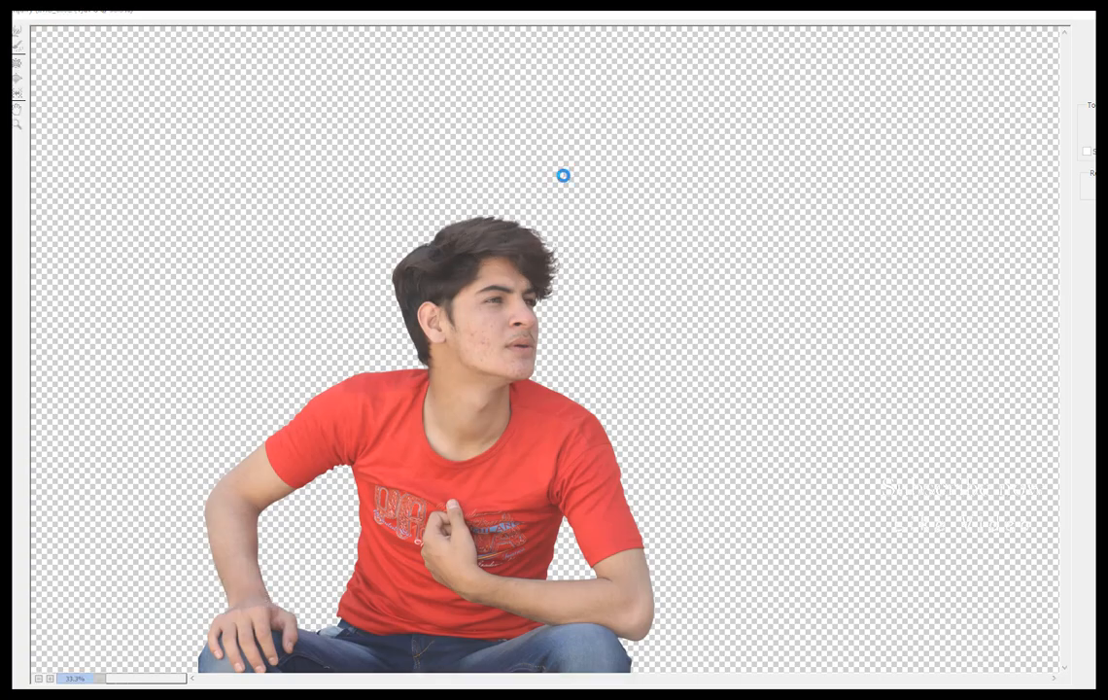
{"action": "key", "text": "Return"}
{"action": "key", "text": "ctrl+equal"}
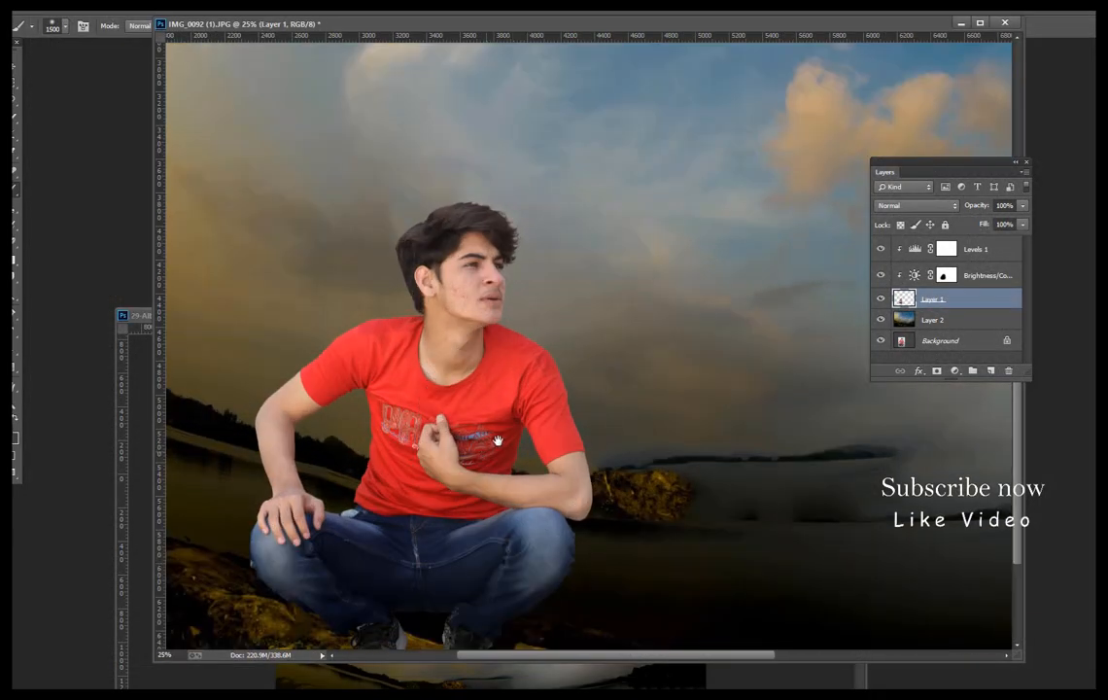
{"action": "key", "text": "ctrl+equal"}
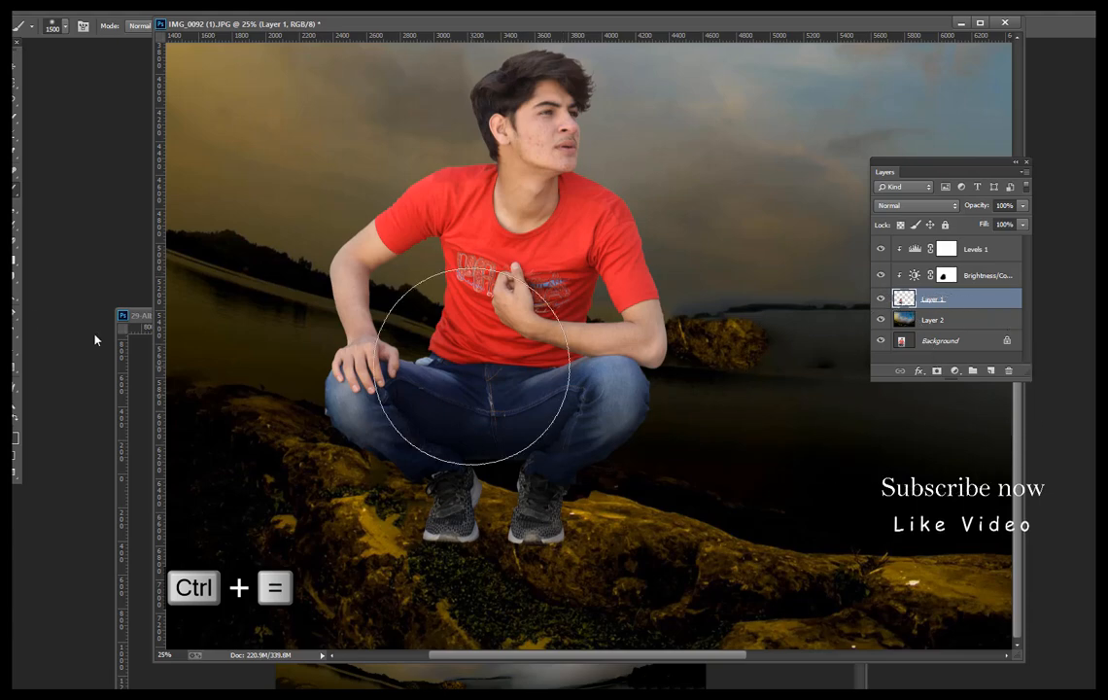
Step: Darken the white soles of both shoes on Layer 1 with the Burn tool, using a brush of 100 to 175 px
{"action": "right_click", "coordinate": [15, 291]}
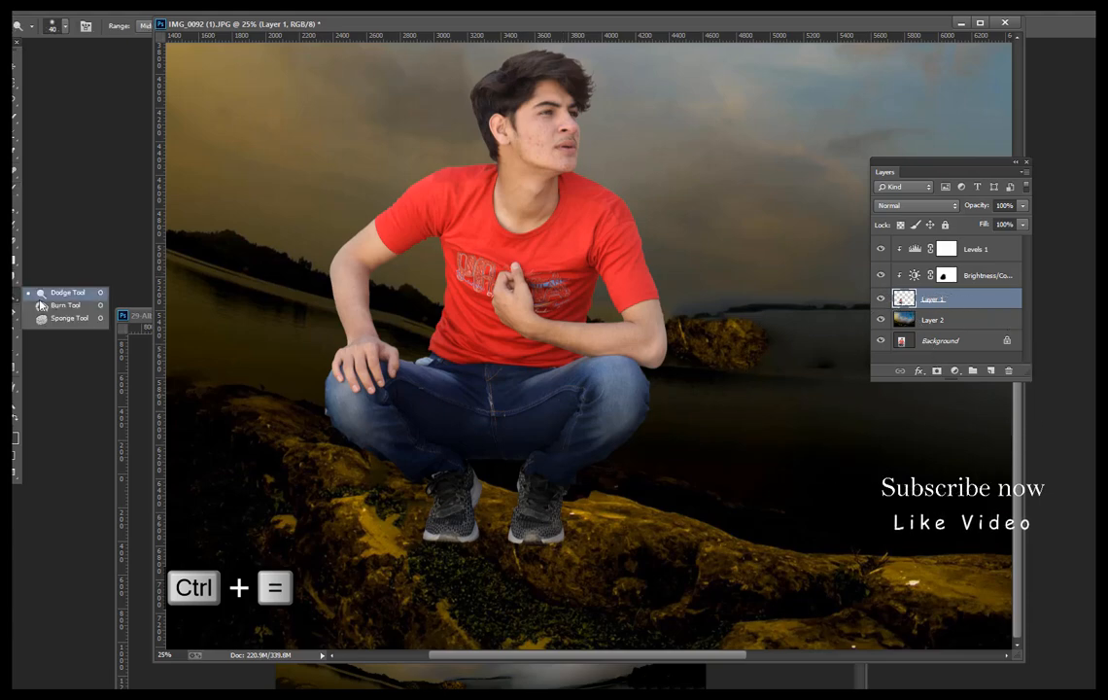
{"action": "left_click", "coordinate": [54, 294]}
{"action": "key", "text": "bracketright"}
{"action": "key", "text": "bracketright"}
{"action": "key", "text": "bracketright"}
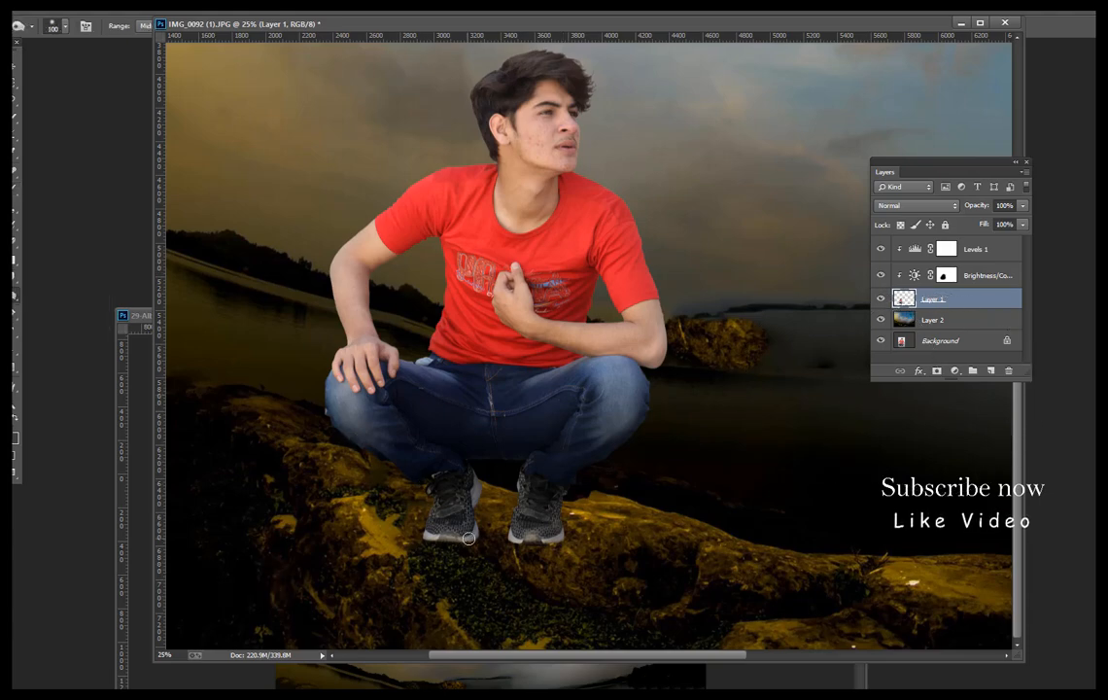
{"action": "key", "text": "bracketright"}
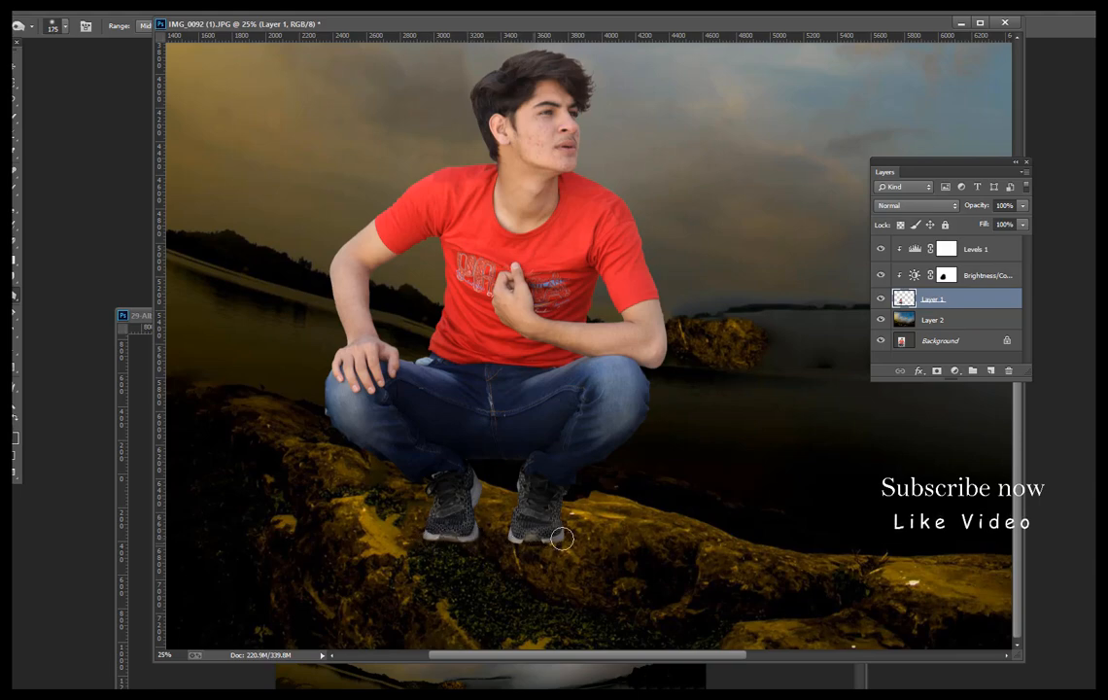
Step: Add a Color Balance adjustment clipped to the subject, directly above Layer 1, with midtones Yellow/Blue at -14
{"action": "key", "text": "ctrl+minus"}
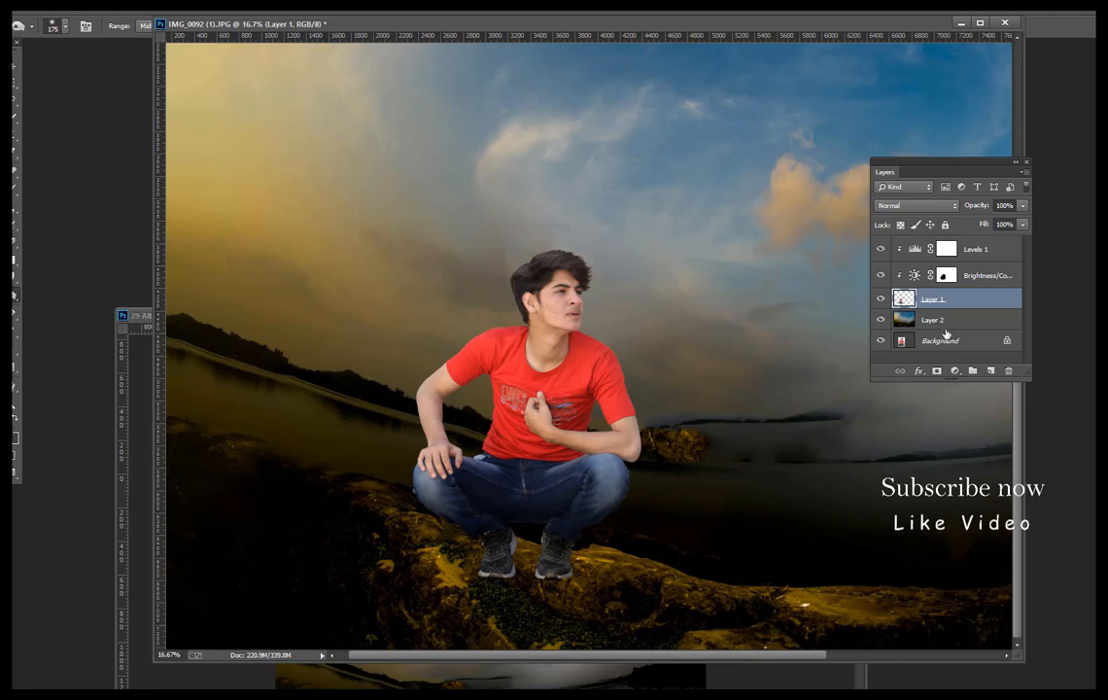
{"action": "key", "text": "ctrl+minus"}
{"action": "left_click", "coordinate": [956, 370]}
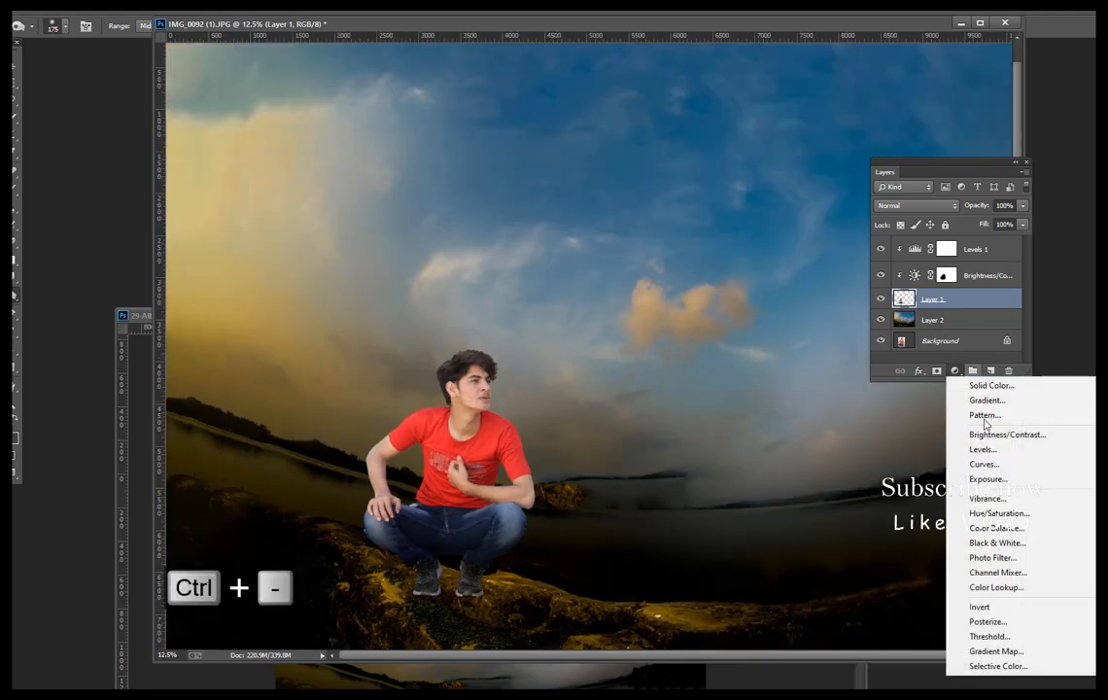
{"action": "left_click", "coordinate": [997, 527]}
{"action": "left_click_drag", "start_coordinate": [681, 260], "coordinate": [672, 260]}
{"action": "left_click", "coordinate": [702, 409]}
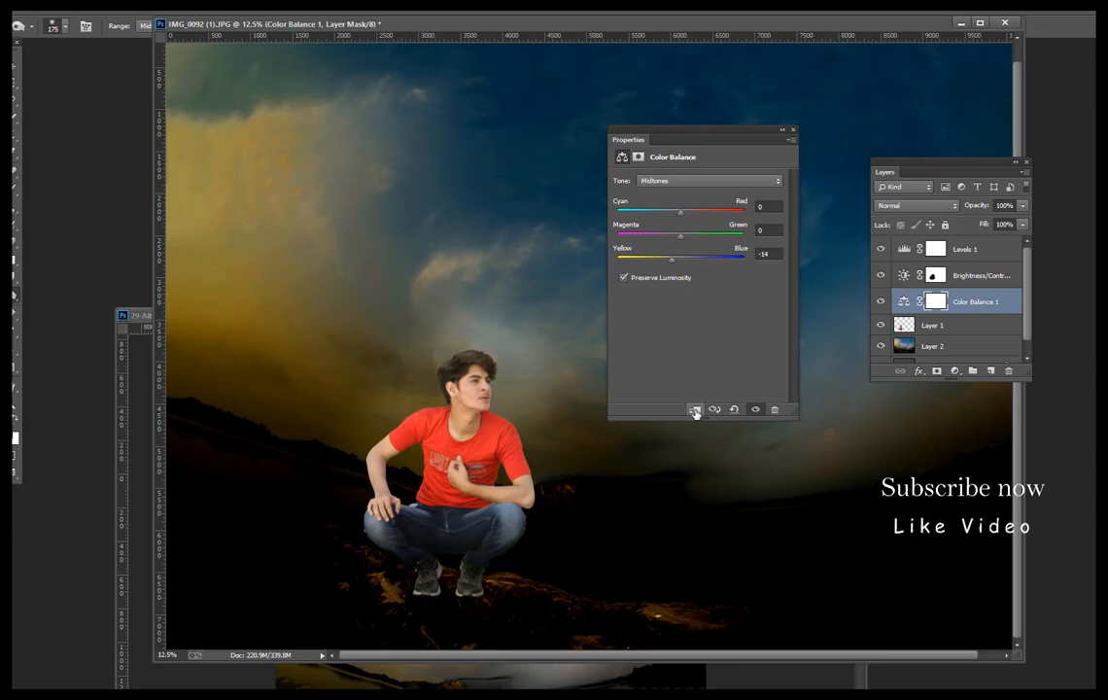
{"action": "left_click", "coordinate": [695, 411]}
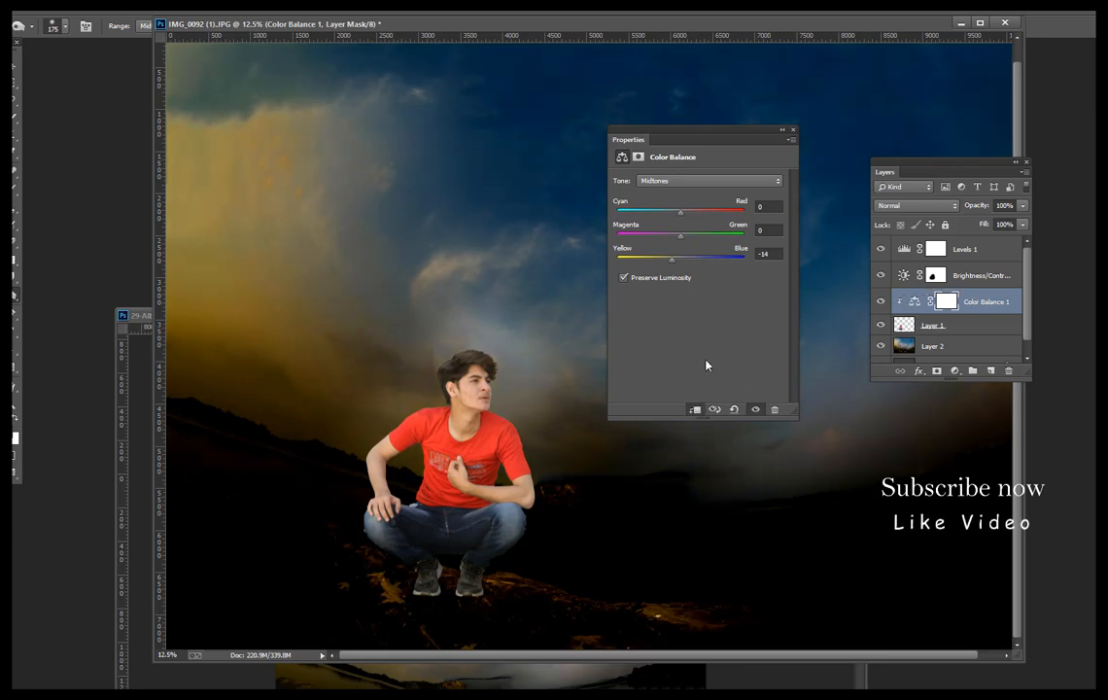
{"action": "key", "text": "ctrl+alt+z"}
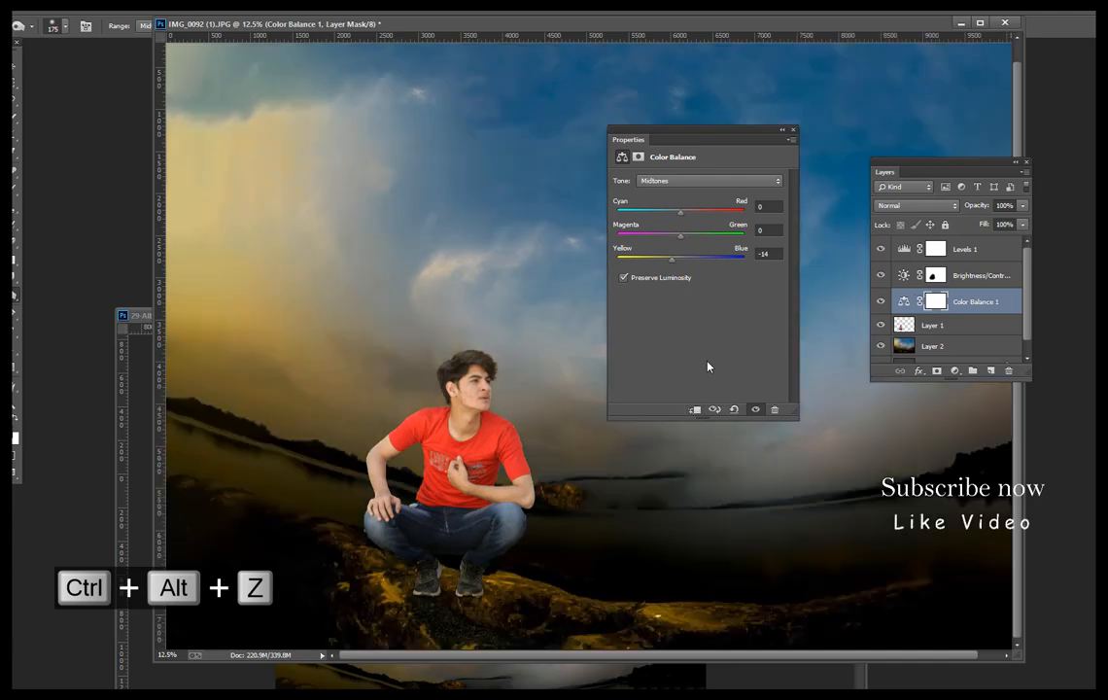
{"action": "key", "text": "ctrl+alt+z"}
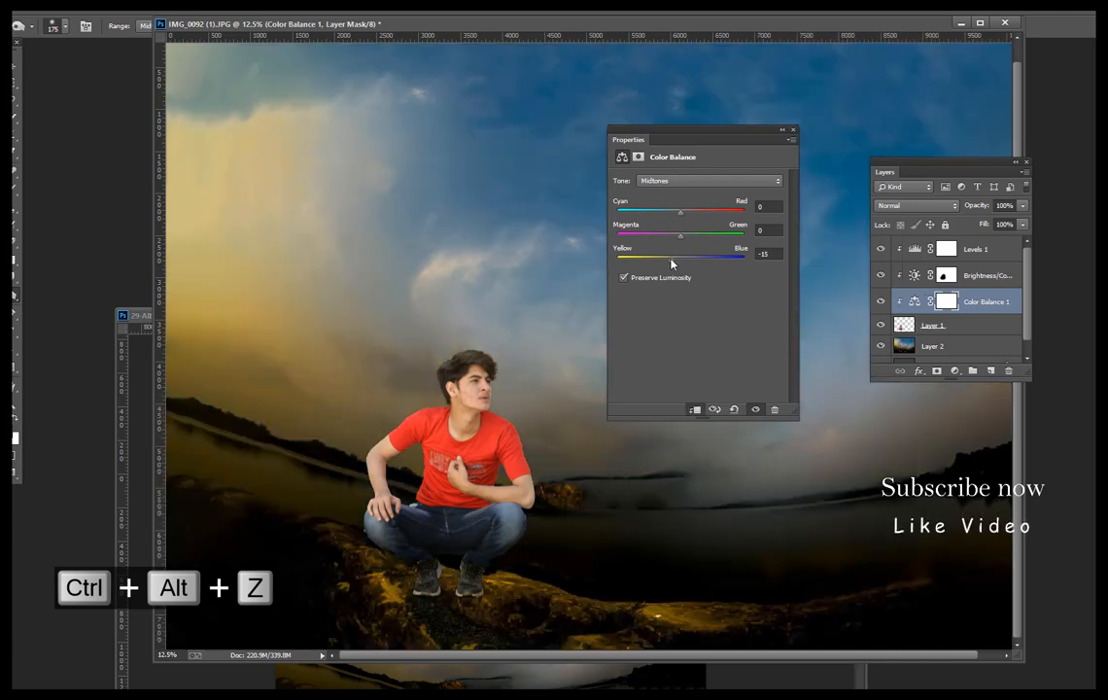
Step: Set the Color Balance midtones to Cyan/Red 0, Magenta/Green -15 and Yellow/Blue -19
{"action": "left_click_drag", "start_coordinate": [661, 263], "coordinate": [672, 263]}
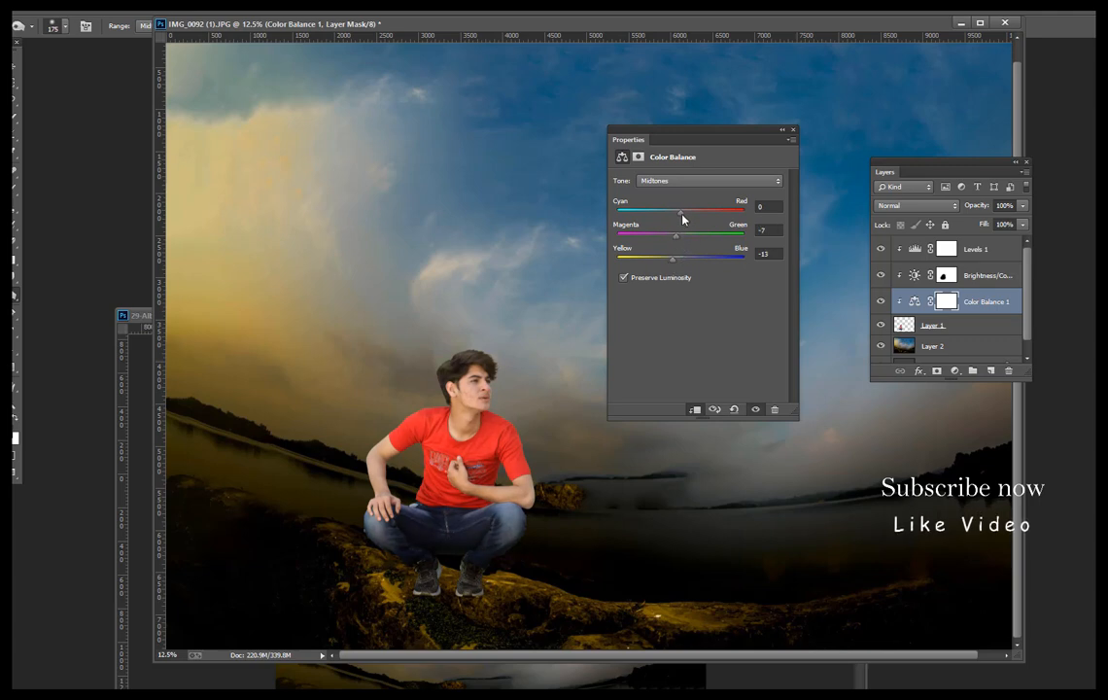
{"action": "left_click_drag", "start_coordinate": [682, 218], "coordinate": [686, 218]}
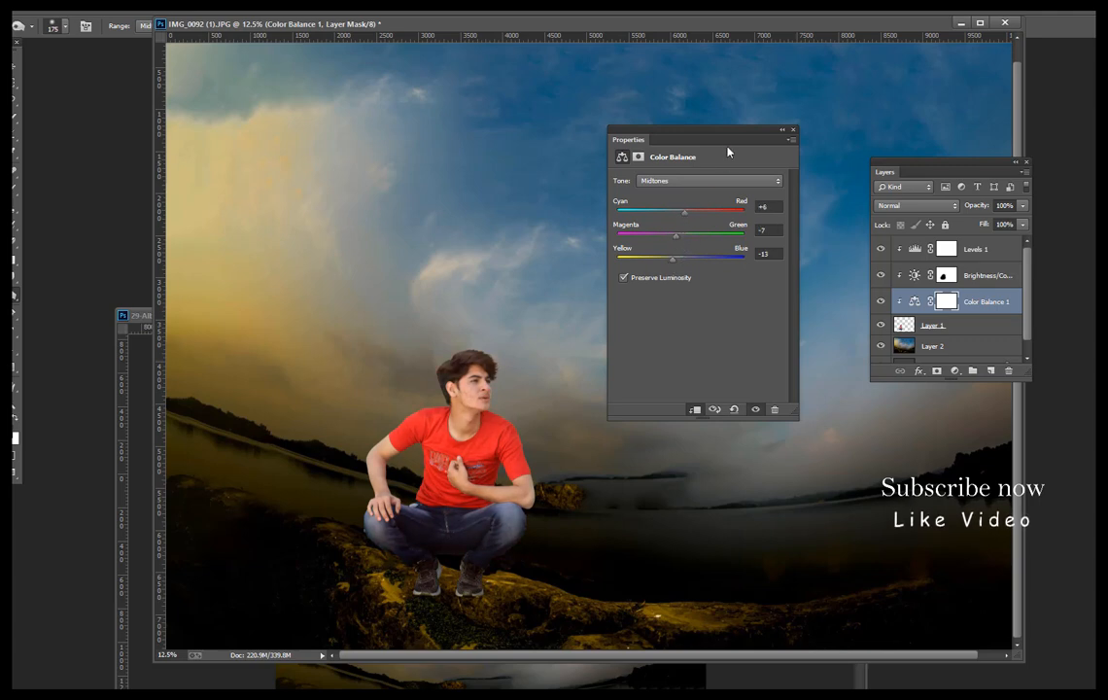
{"action": "left_click_drag", "start_coordinate": [735, 136], "coordinate": [776, 130]}
{"action": "left_click", "coordinate": [718, 176]}
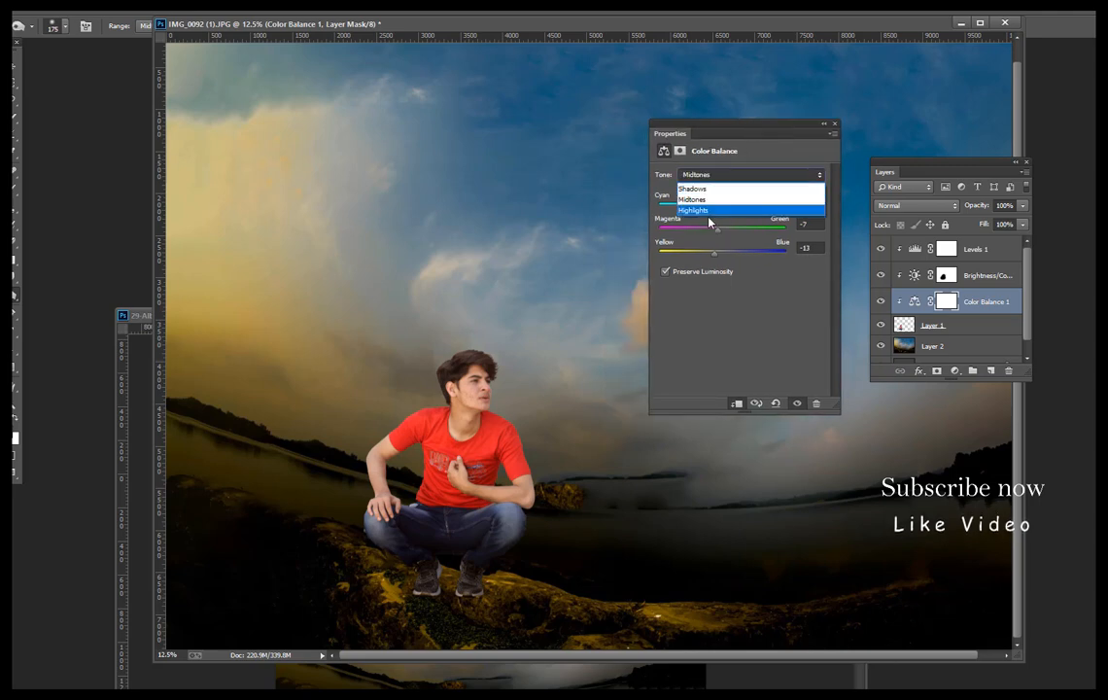
{"action": "left_click", "coordinate": [707, 201]}
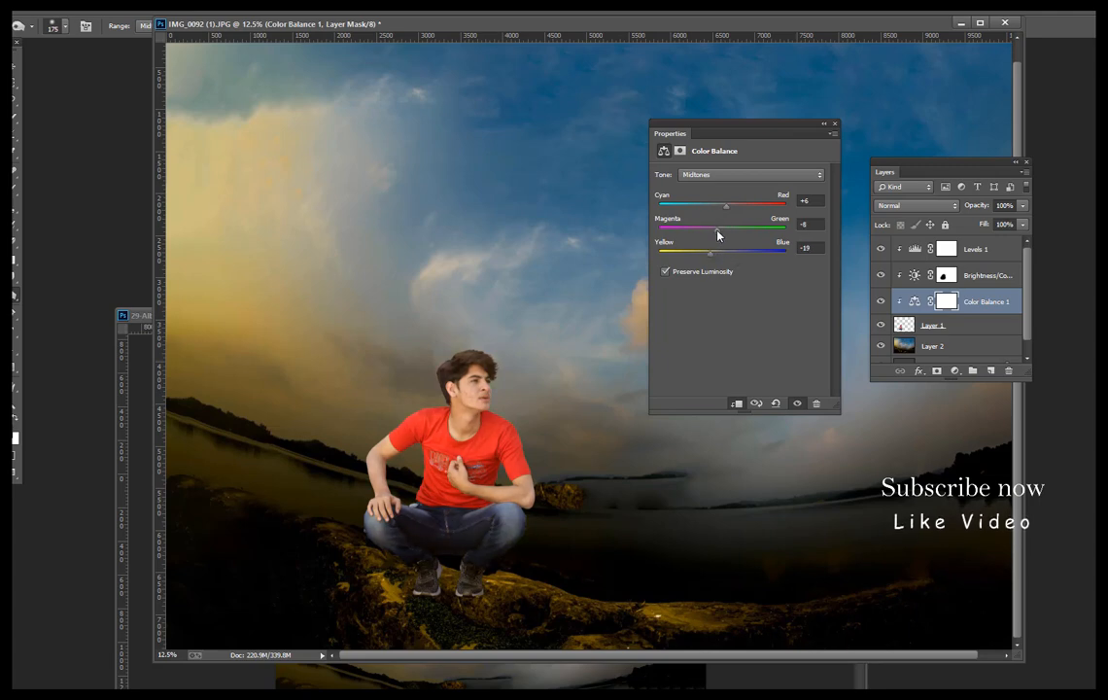
{"action": "left_click_drag", "start_coordinate": [726, 210], "coordinate": [724, 212]}
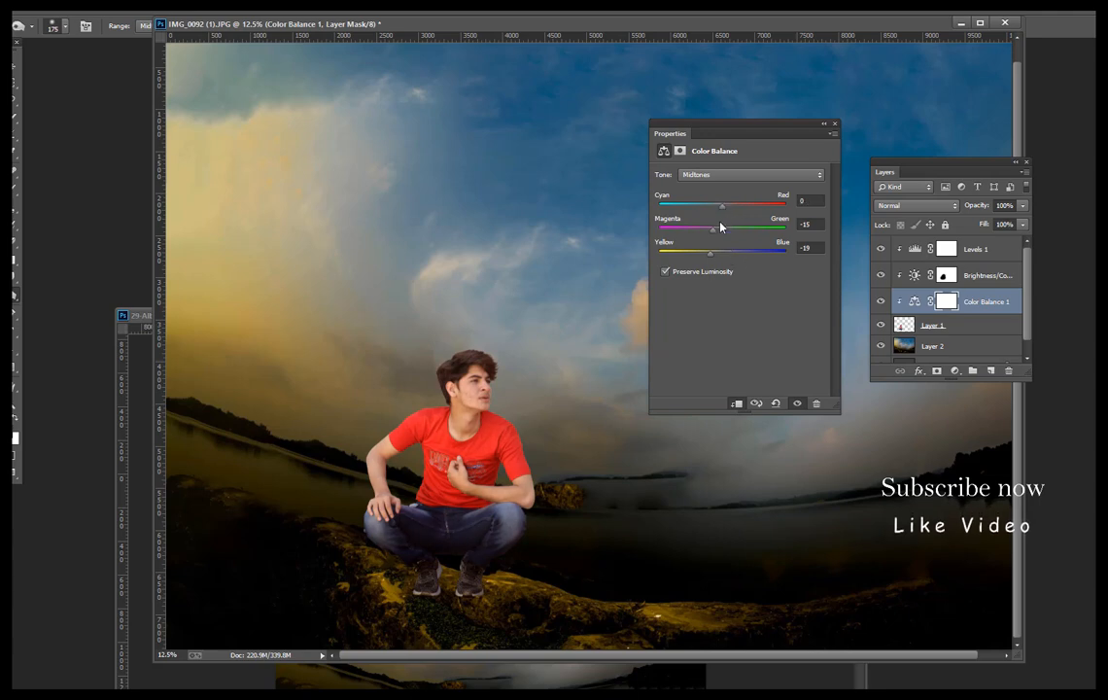
Step: Shift the Color Balance shadows toward blue, with Yellow/Blue at about +15
{"action": "left_click", "coordinate": [751, 175]}
{"action": "left_click", "coordinate": [714, 188]}
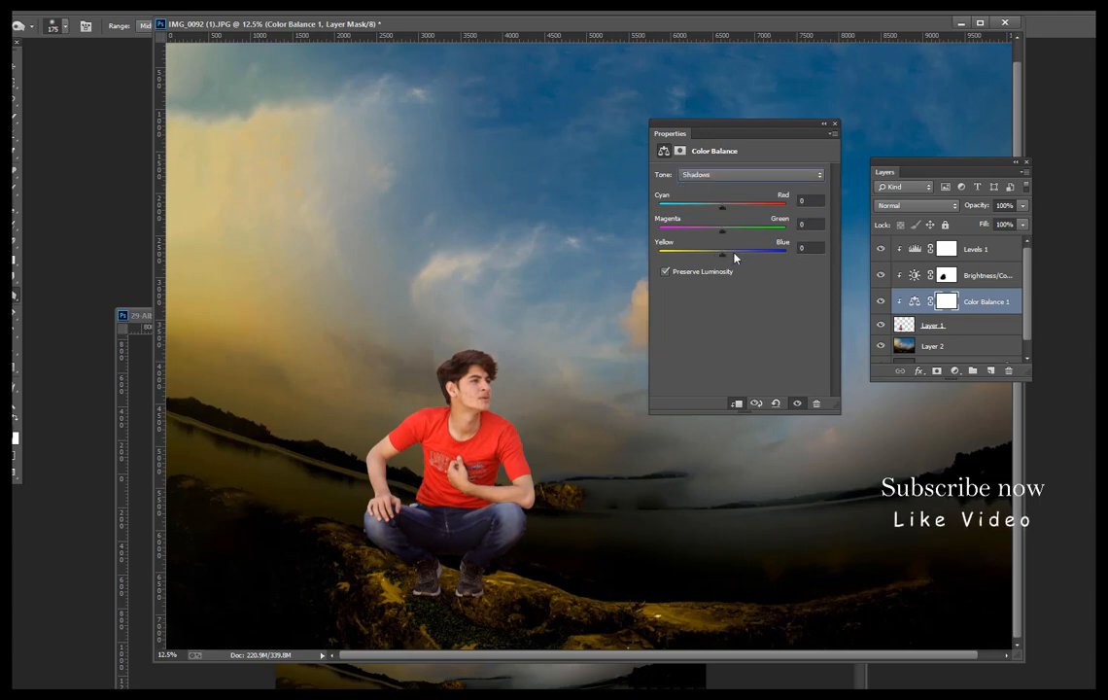
{"action": "left_click", "coordinate": [735, 253]}
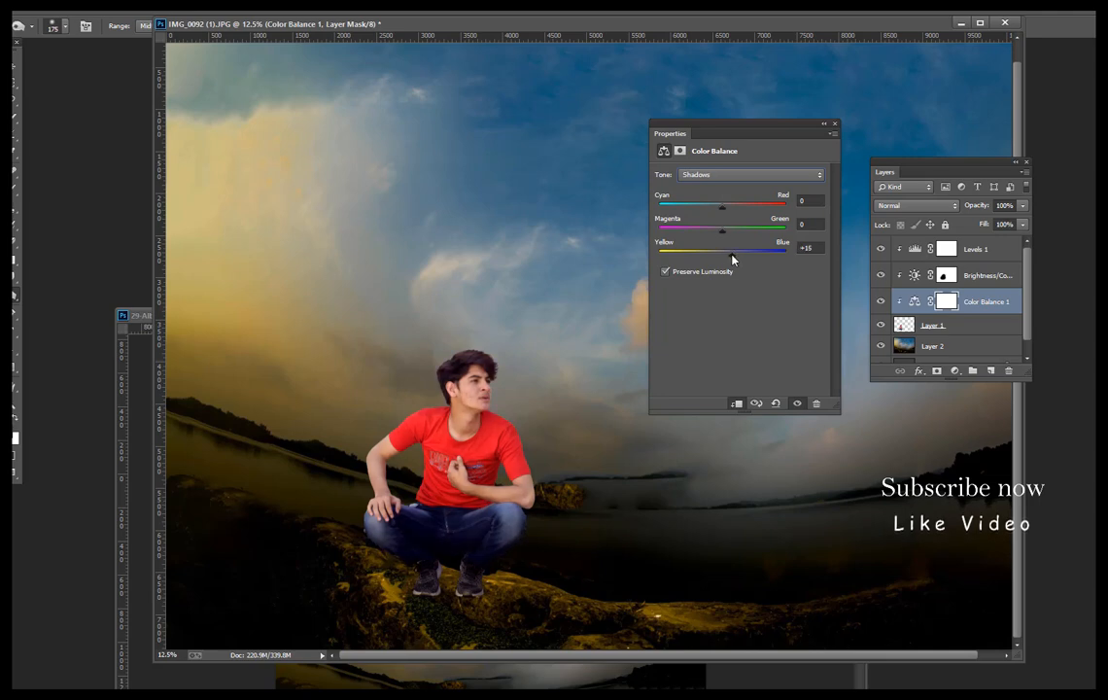
{"action": "left_click", "coordinate": [719, 231]}
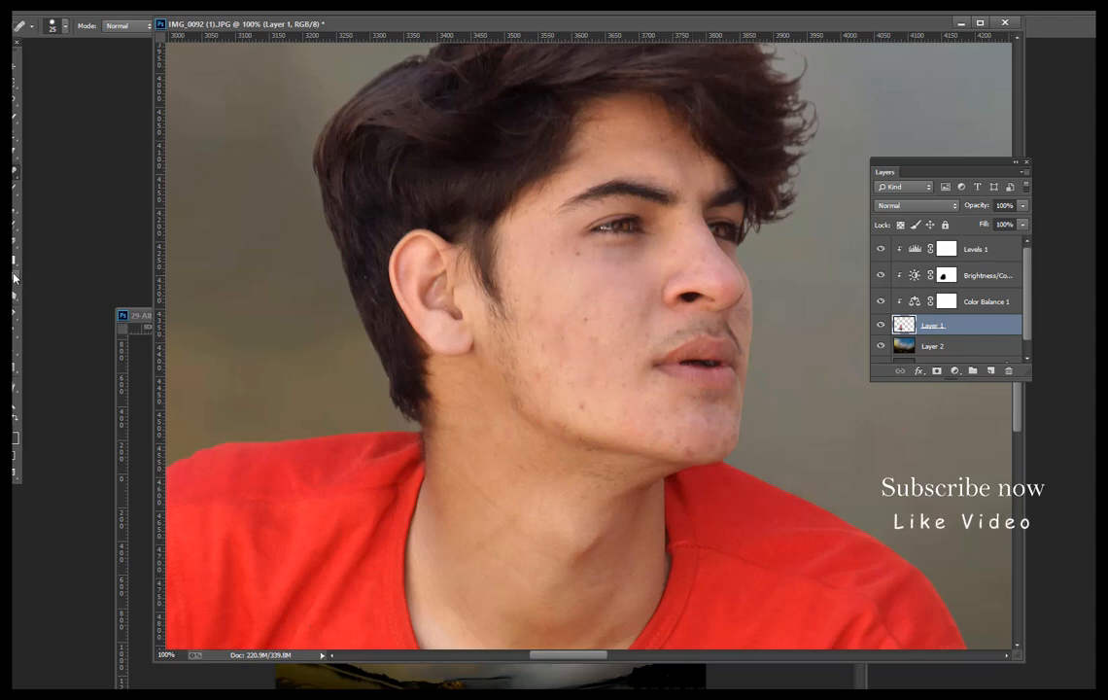
Step: Try the Mixer Brush with a soft 65 px tip on the subject's cheek, and undo the dab
{"action": "left_click", "coordinate": [14, 190]}
{"action": "right_click", "coordinate": [573, 208]}
{"action": "left_click_drag", "start_coordinate": [719, 307], "coordinate": [720, 373]}
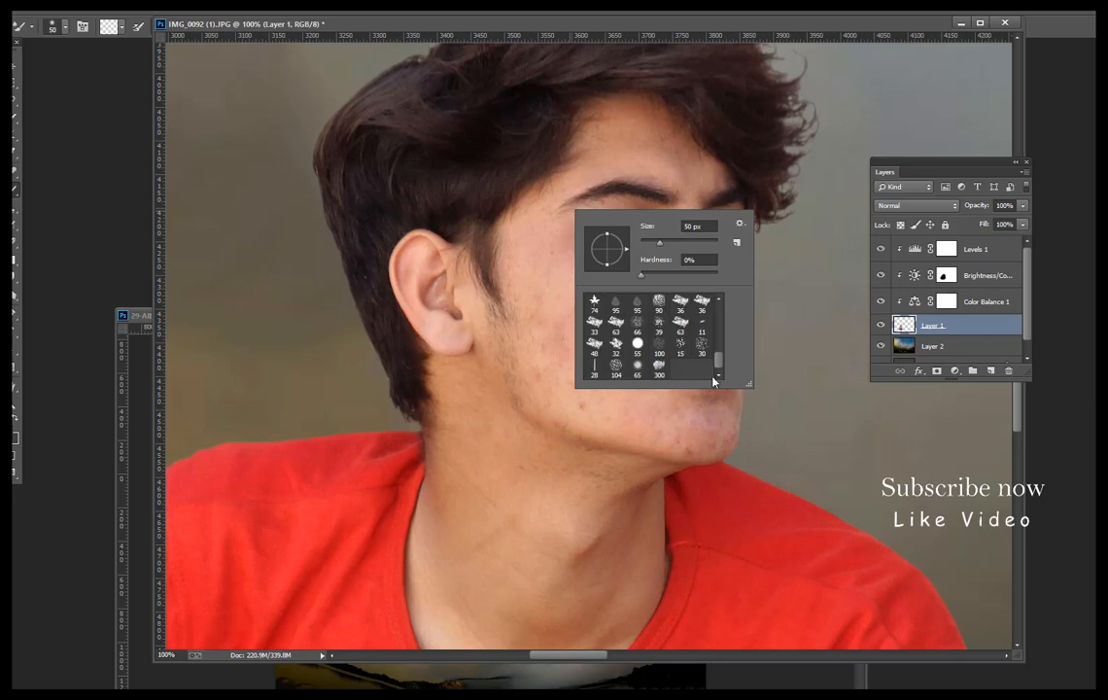
{"action": "left_click", "coordinate": [638, 371]}
{"action": "left_click", "coordinate": [542, 307]}
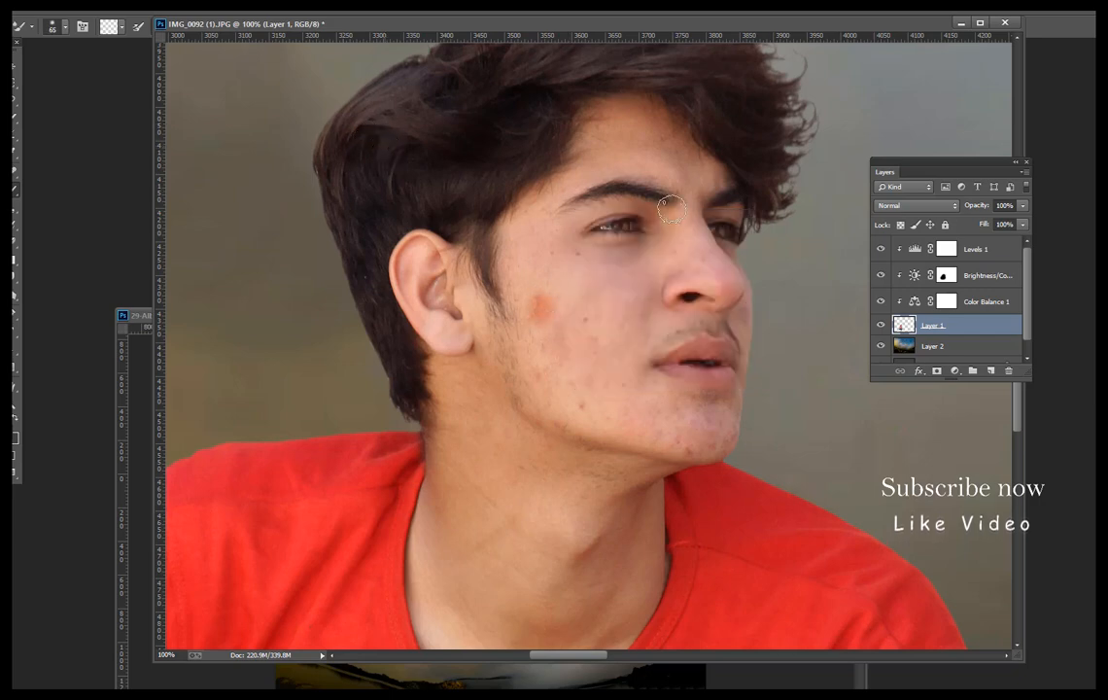
{"action": "left_click", "coordinate": [974, 248]}
{"action": "key", "text": "ctrl+z"}
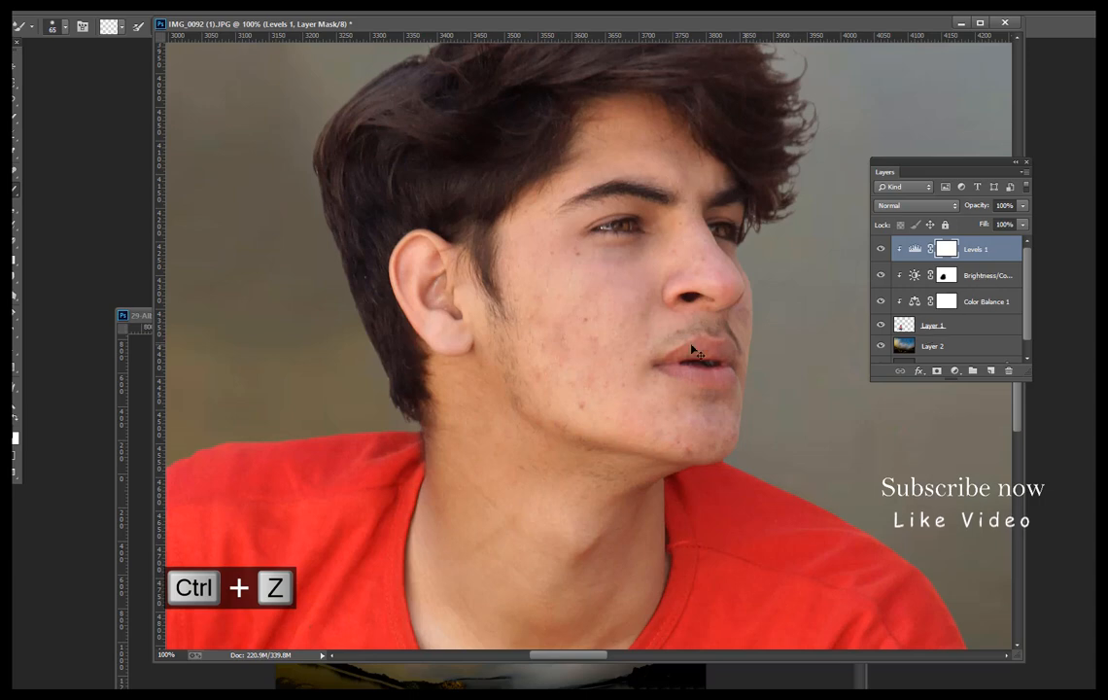
Step: Merge the Color Balance, Brightness/Contrast and Levels adjustments down into the subject's layer, Layer 1
{"action": "key", "text": "ctrl+minus"}
{"action": "key", "text": "ctrl+minus"}
{"action": "key", "text": "ctrl+minus"}
{"action": "key", "text": "ctrl+minus"}
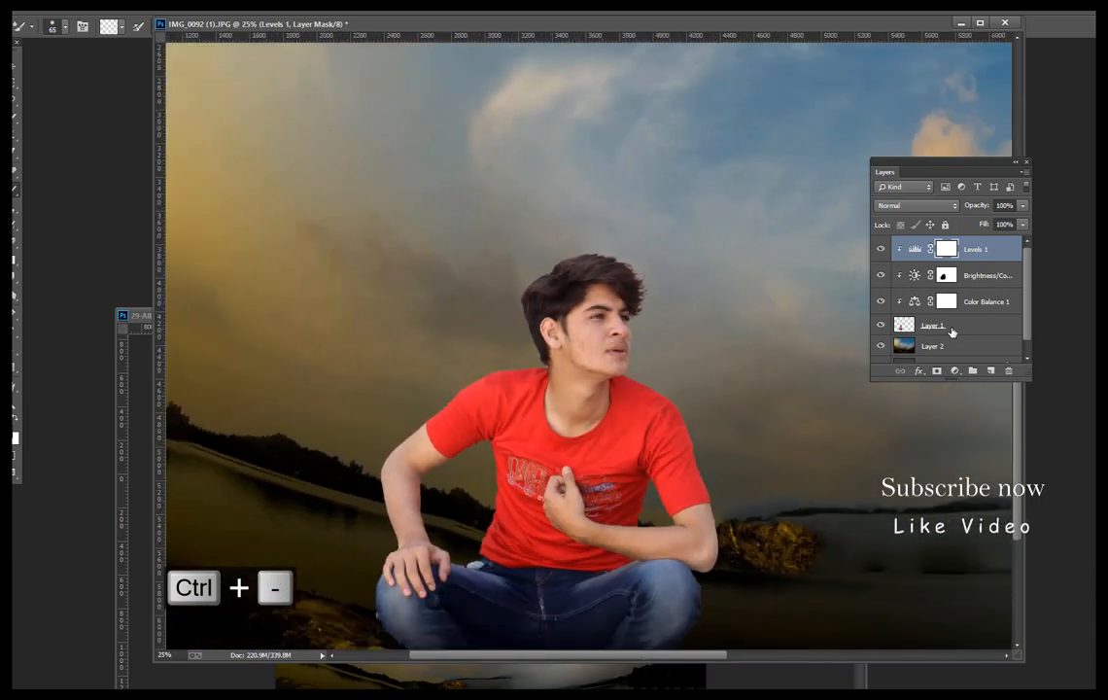
{"action": "left_click", "coordinate": [952, 331]}
{"action": "key", "text": "ctrl+minus"}
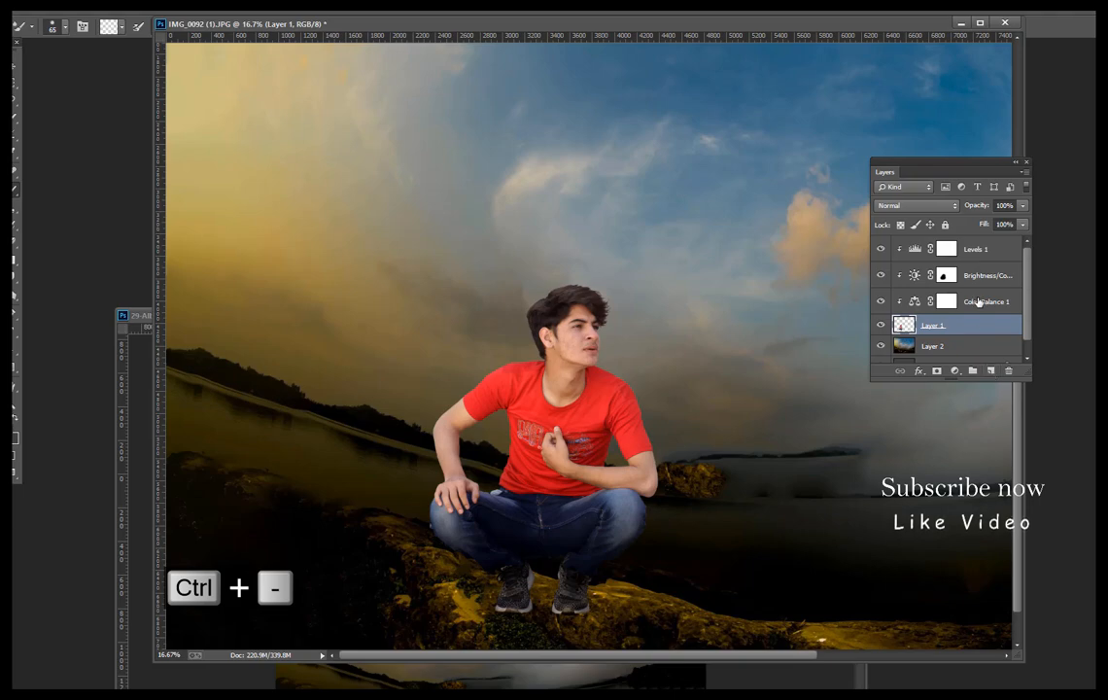
{"action": "right_click", "coordinate": [978, 302]}
{"action": "left_click", "coordinate": [1020, 483]}
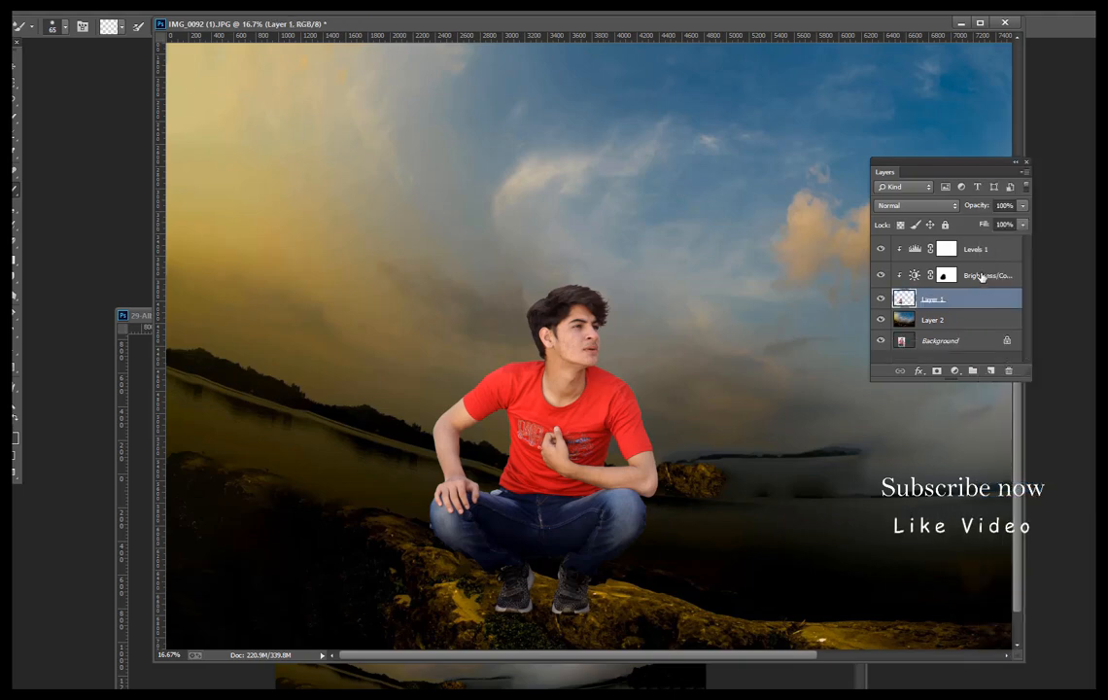
{"action": "right_click", "coordinate": [982, 277]}
{"action": "left_click", "coordinate": [1021, 483]}
{"action": "right_click", "coordinate": [980, 250]}
{"action": "left_click", "coordinate": [1021, 483]}
Step: Add a new empty layer directly above Layer 2, beneath the subject's layer, and activate the Brush tool
{"action": "left_click", "coordinate": [957, 269]}
{"action": "left_click", "coordinate": [991, 370]}
{"action": "right_click", "coordinate": [14, 191]}
{"action": "left_click", "coordinate": [40, 190]}
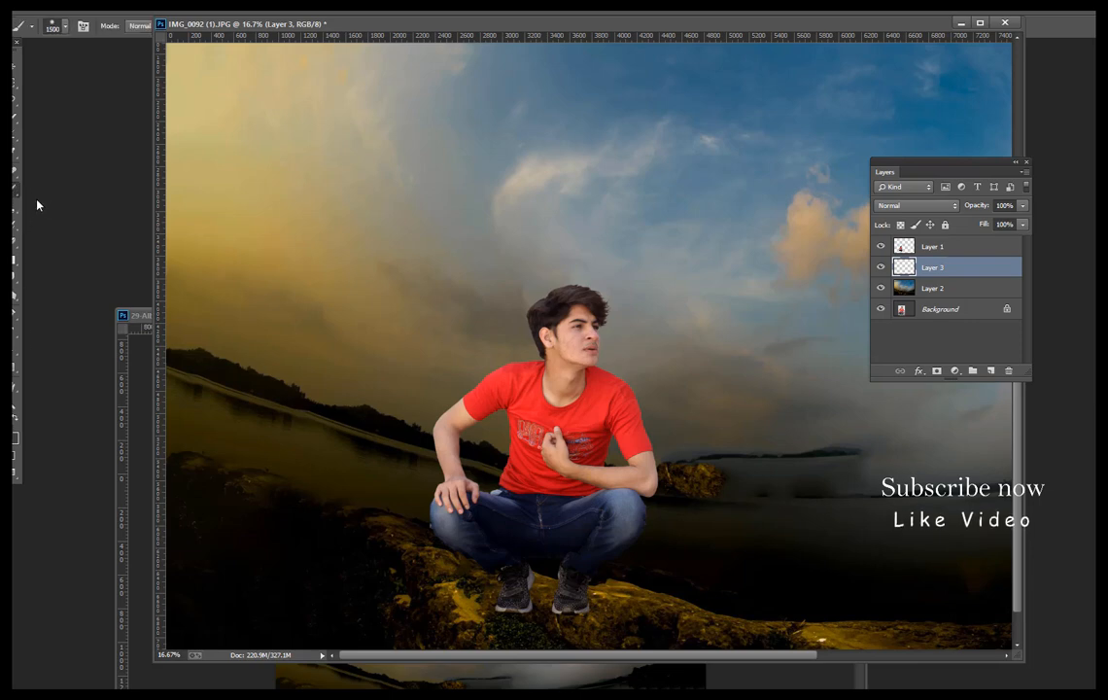
Step: Sample the yellowish sky and brighten it to a golden foreground colour, #e5c162
{"action": "left_click", "coordinate": [15, 147]}
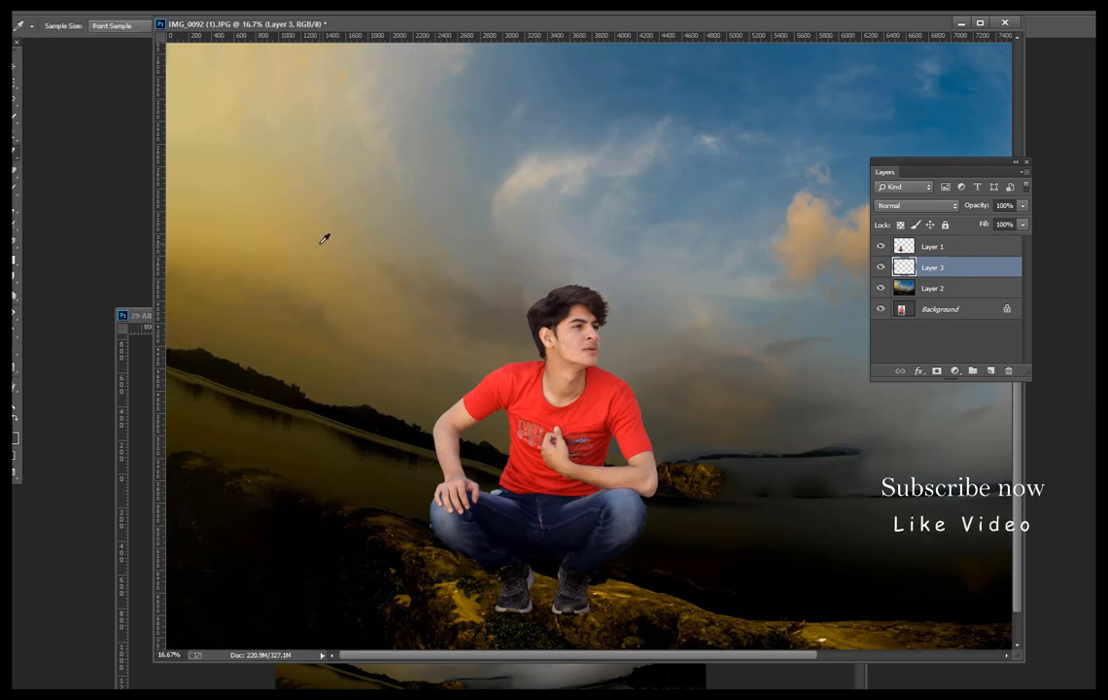
{"action": "left_click", "coordinate": [15, 438]}
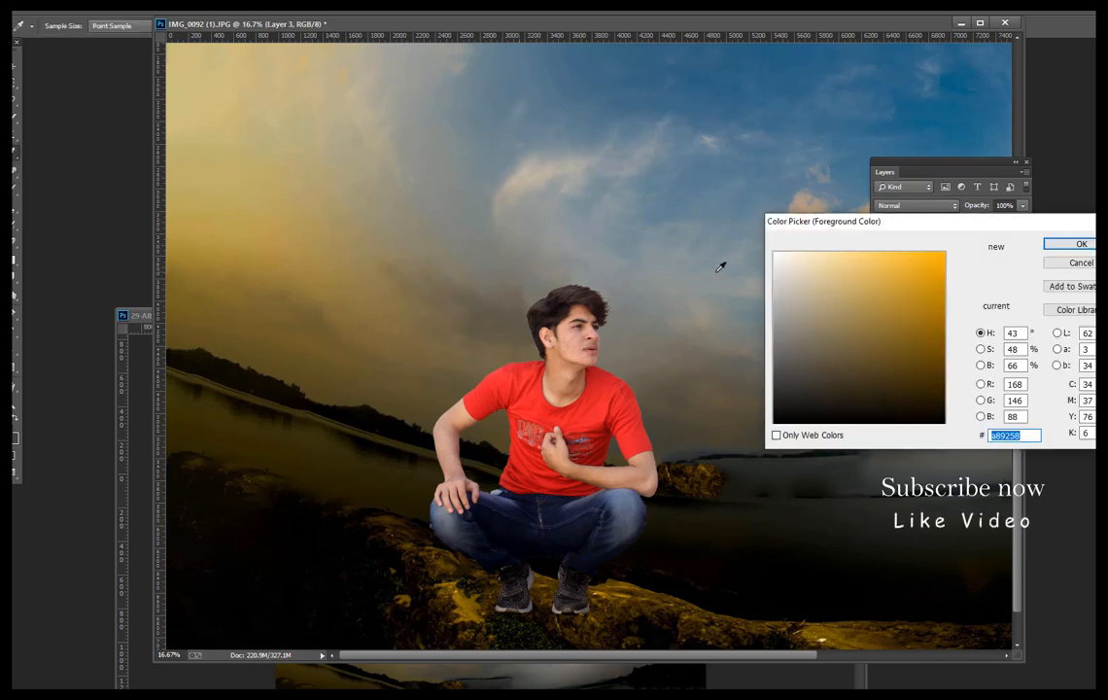
{"action": "left_click", "coordinate": [871, 270]}
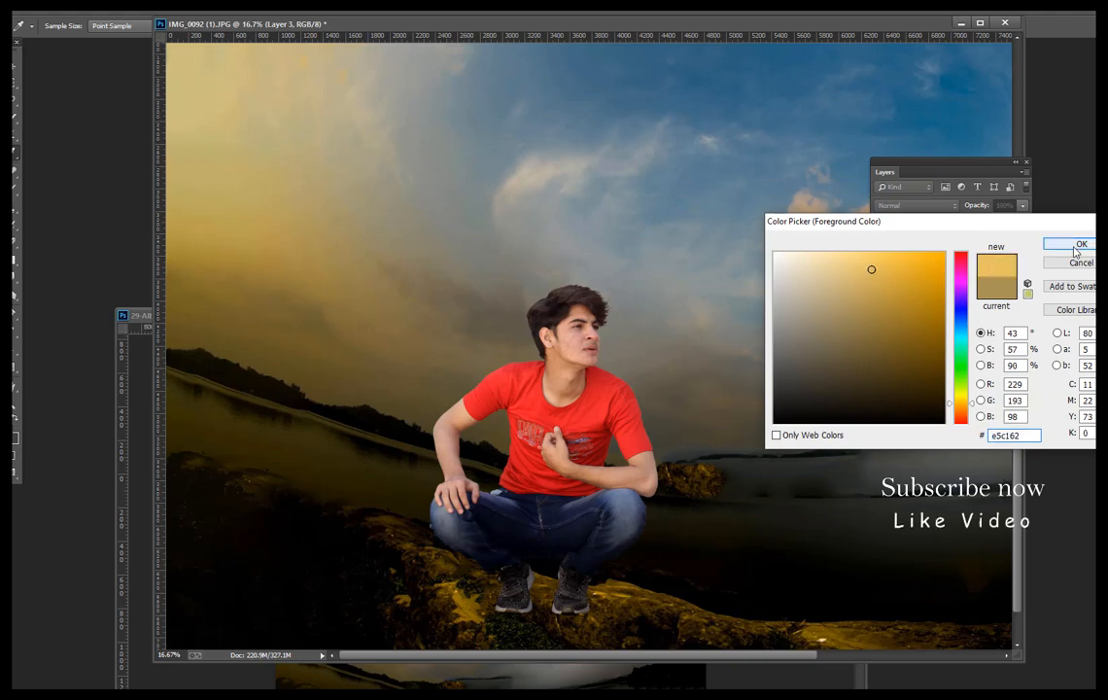
{"action": "key", "text": "Return"}
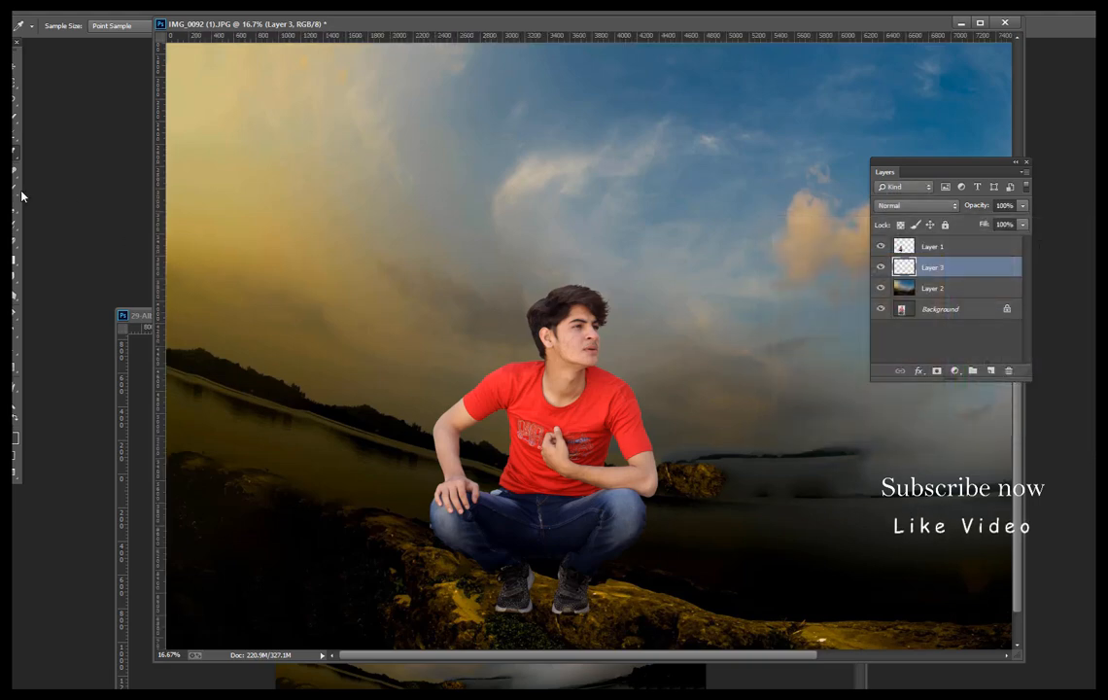
Step: Paint soft golden glows on Layer 3 beside and behind the subject and above the far-right horizon with a 3000 px brush
{"action": "left_click", "coordinate": [17, 191]}
{"action": "key", "text": "bracketright"}
{"action": "key", "text": "bracketright"}
{"action": "key", "text": "bracketright"}
{"action": "key", "text": "bracketright"}
{"action": "key", "text": "bracketright"}
{"action": "key", "text": "bracketright"}
{"action": "key", "text": "bracketright"}
{"action": "key", "text": "bracketright"}
{"action": "key", "text": "bracketright"}
{"action": "key", "text": "bracketright"}
{"action": "key", "text": "bracketright"}
{"action": "key", "text": "bracketright"}
{"action": "key", "text": "bracketright"}
{"action": "key", "text": "bracketright"}
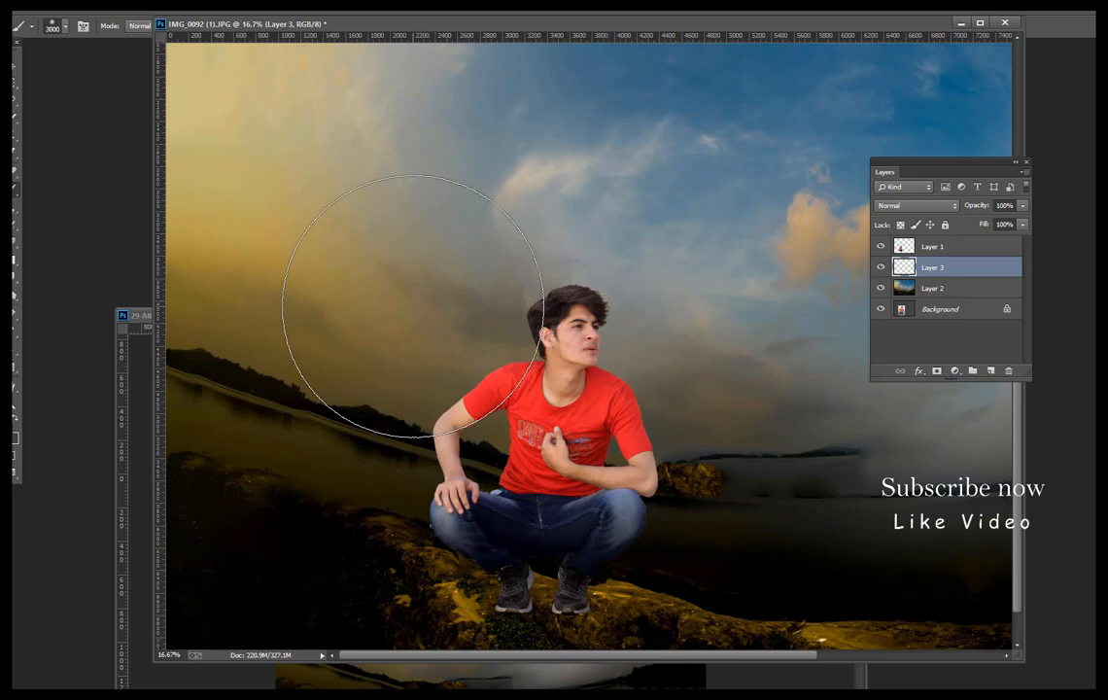
{"action": "left_click", "coordinate": [384, 296]}
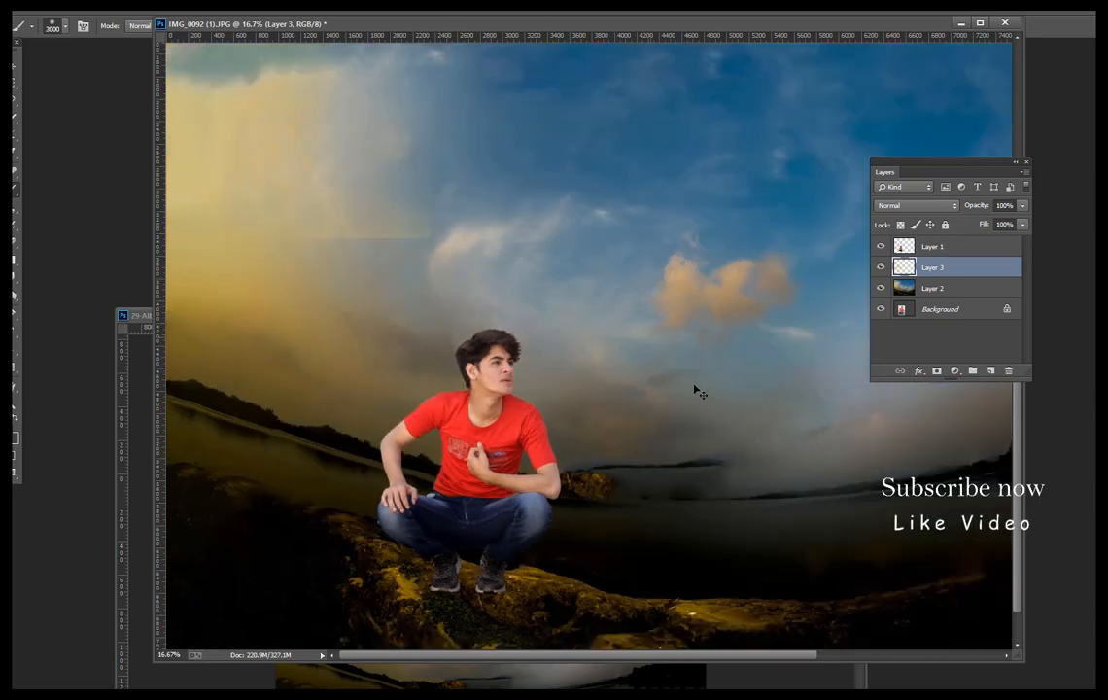
{"action": "key", "text": "ctrl+minus"}
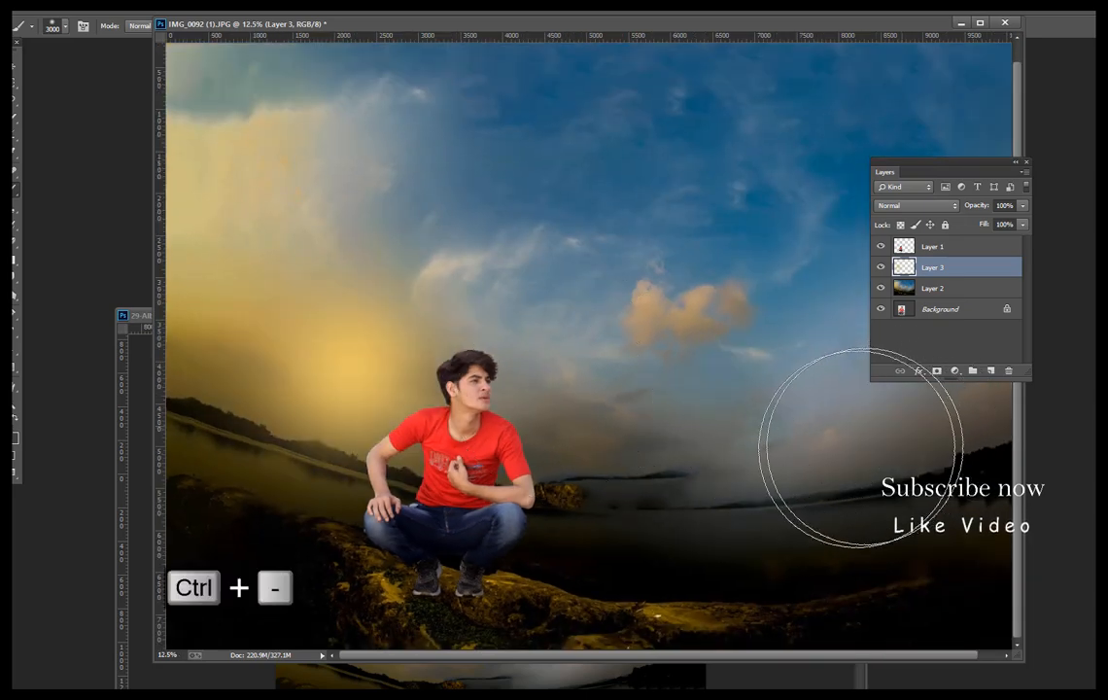
{"action": "left_click", "coordinate": [860, 447]}
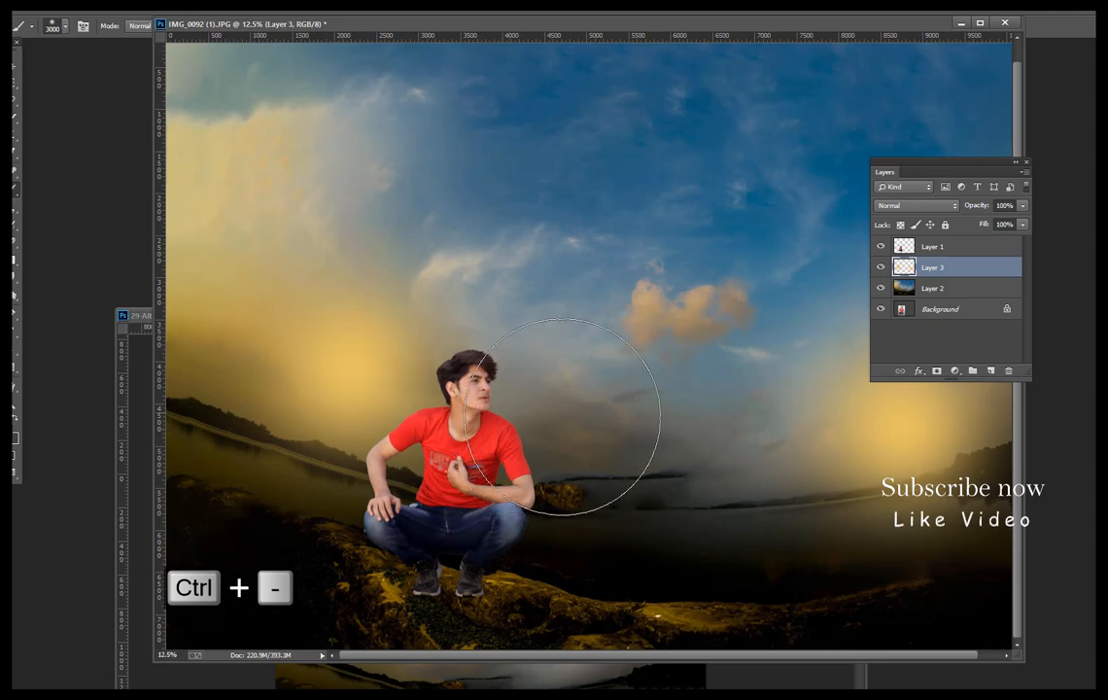
Step: Set the blend mode of the glow layer, Layer 3, to Overlay and activate the Move tool
{"action": "left_click", "coordinate": [916, 205]}
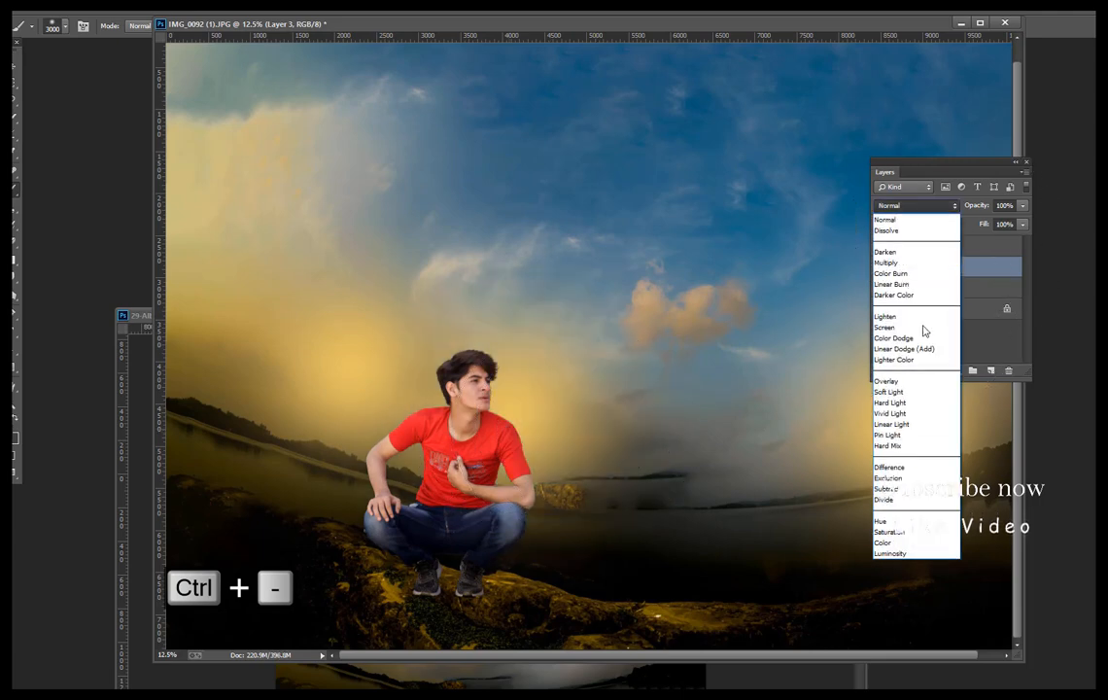
{"action": "left_click", "coordinate": [896, 385]}
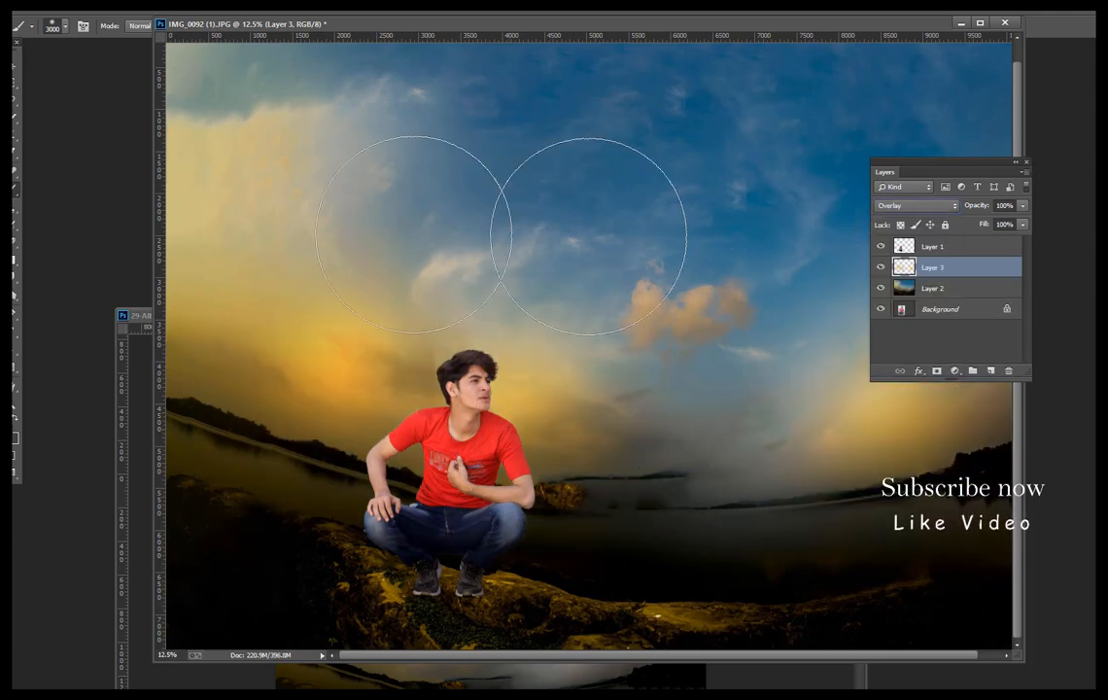
{"action": "left_click", "coordinate": [14, 72]}
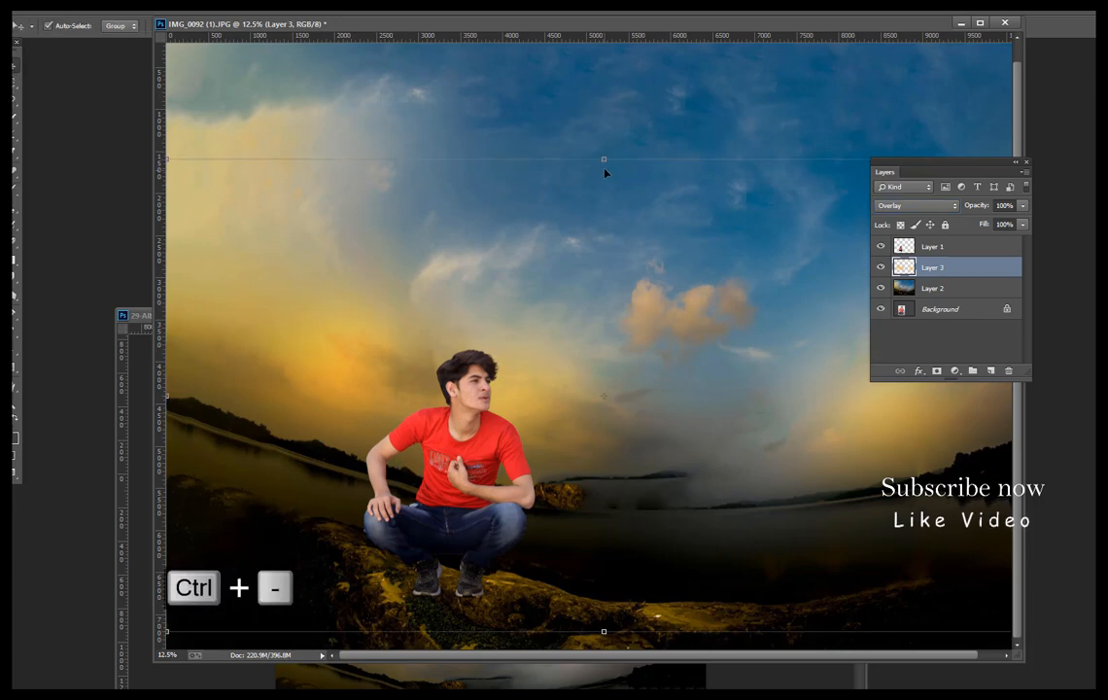
Step: Stretch the glow layer, Layer 3, upward over the sky and shift it slightly to the left
{"action": "left_click_drag", "start_coordinate": [604, 159], "coordinate": [609, 6]}
{"action": "left_click_drag", "start_coordinate": [469, 393], "coordinate": [429, 397]}
{"action": "key", "text": "Return"}
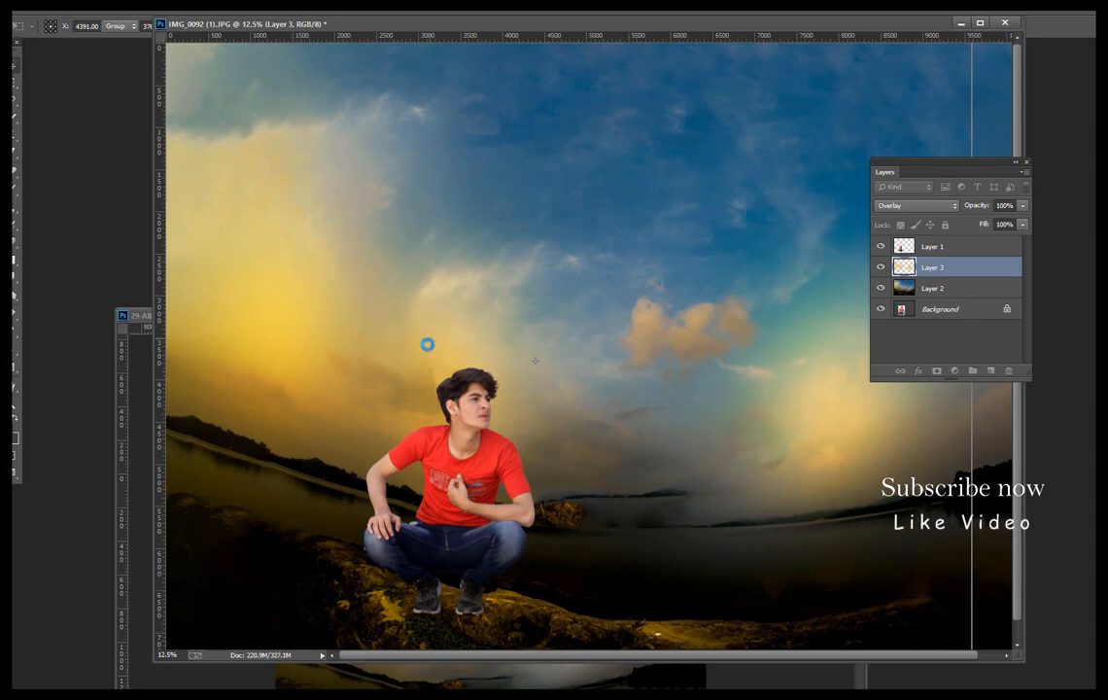
Step: Paint a soft golden glow at 43% flow above the horizon beside the man, and set Layer 3's opacity to 63%
{"action": "left_click", "coordinate": [14, 171]}
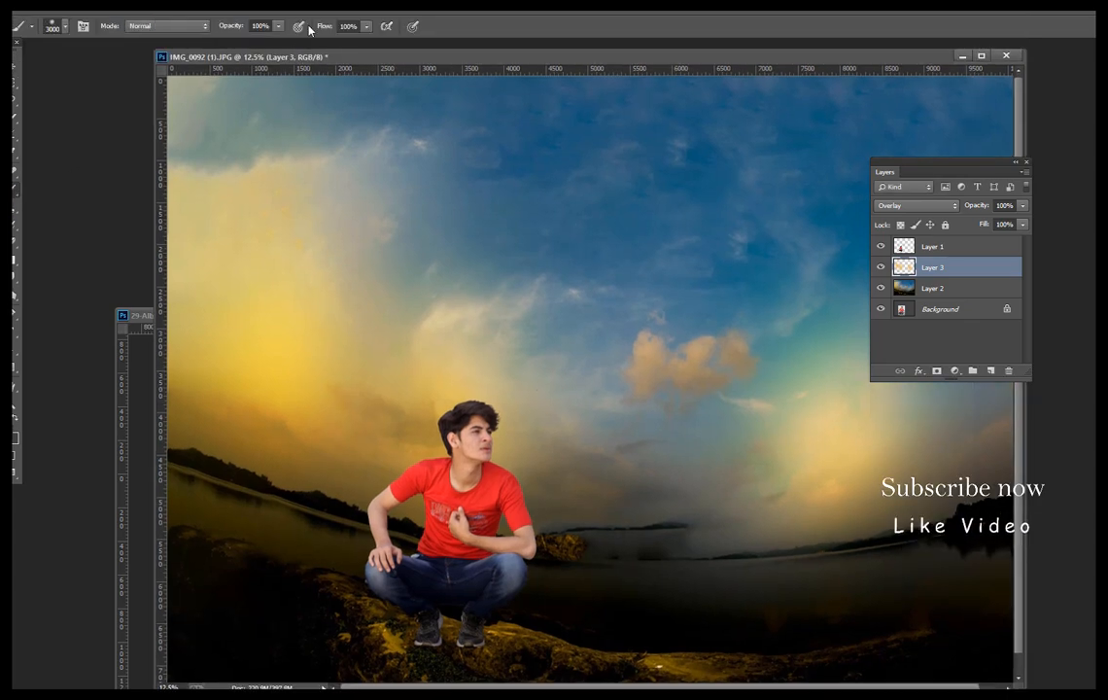
{"action": "left_click", "coordinate": [367, 26]}
{"action": "left_click_drag", "start_coordinate": [331, 47], "coordinate": [325, 47]}
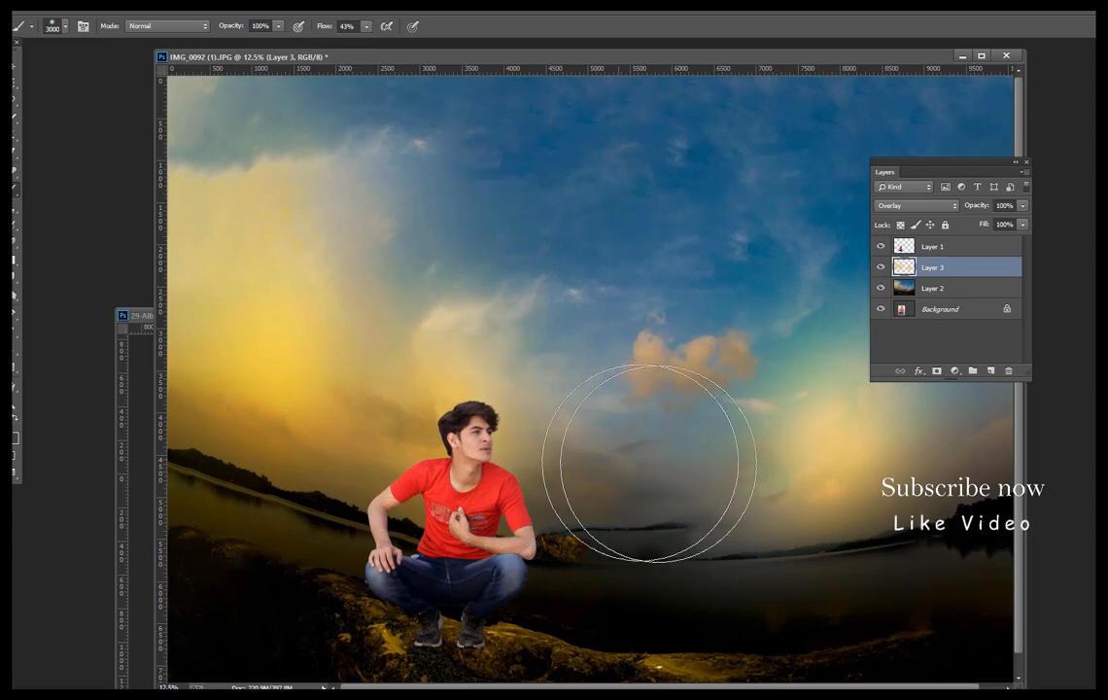
{"action": "left_click", "coordinate": [583, 473]}
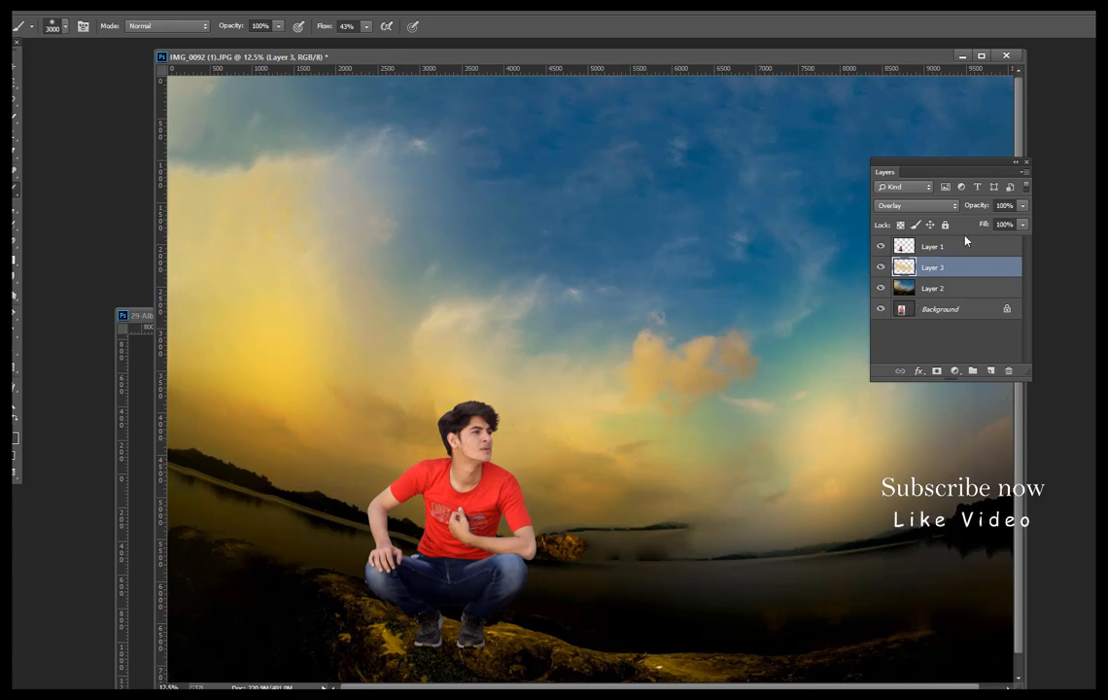
{"action": "left_click_drag", "start_coordinate": [979, 210], "coordinate": [956, 209]}
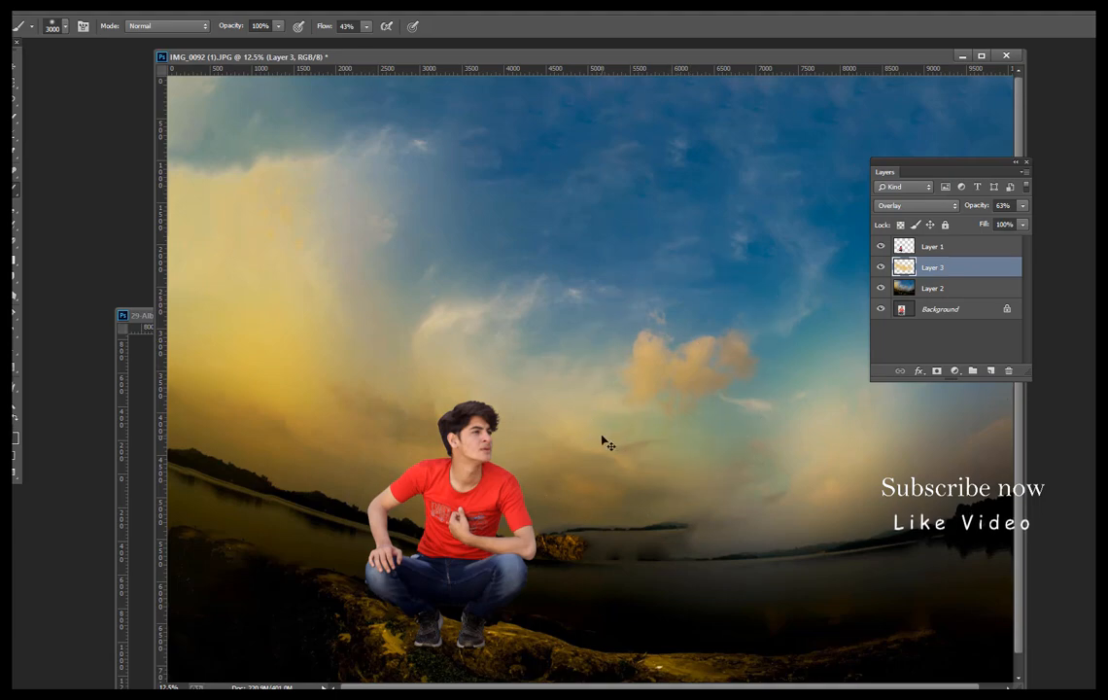
Step: Activate the Mixer Brush tool and make the man's layer, Layer 1, the only selected layer
{"action": "key", "text": "ctrl+plus"}
{"action": "key", "text": "ctrl+equal"}
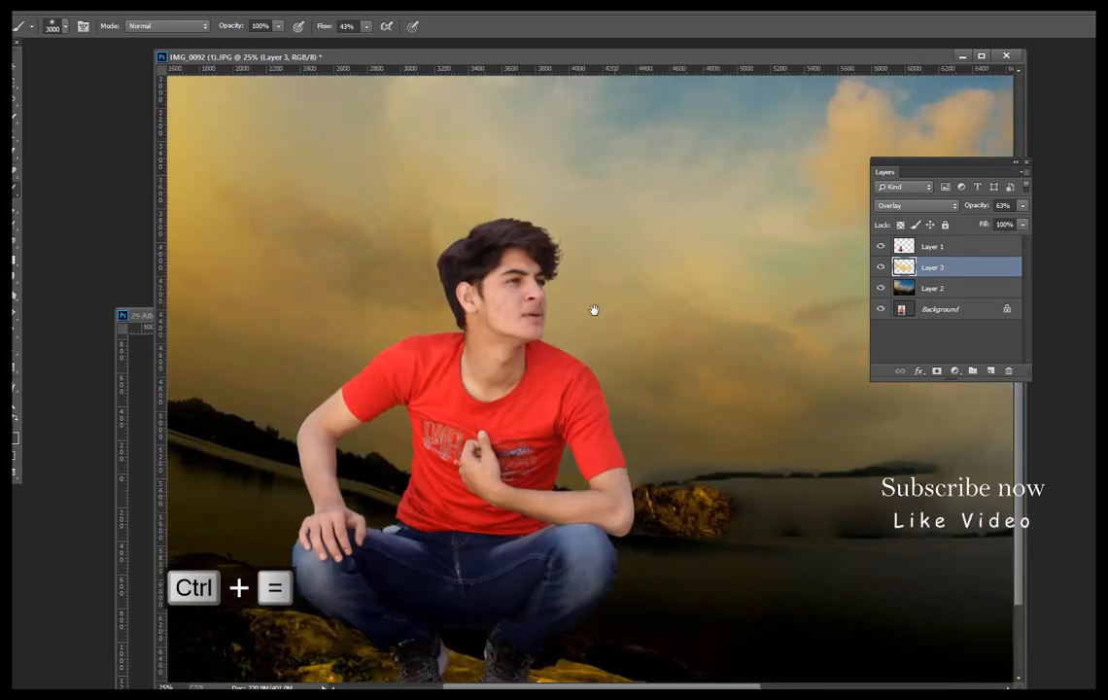
{"action": "left_click", "coordinate": [930, 251], "text": "ctrl"}
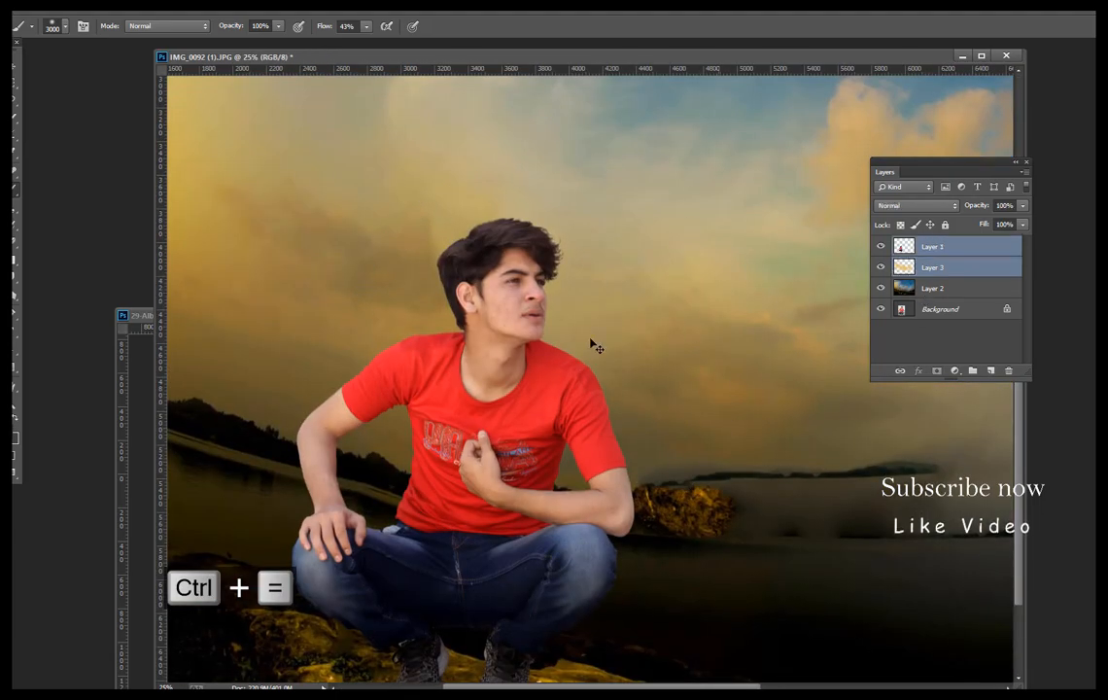
{"action": "key", "text": "ctrl+equal"}
{"action": "left_click_drag", "start_coordinate": [425, 309], "coordinate": [459, 384]}
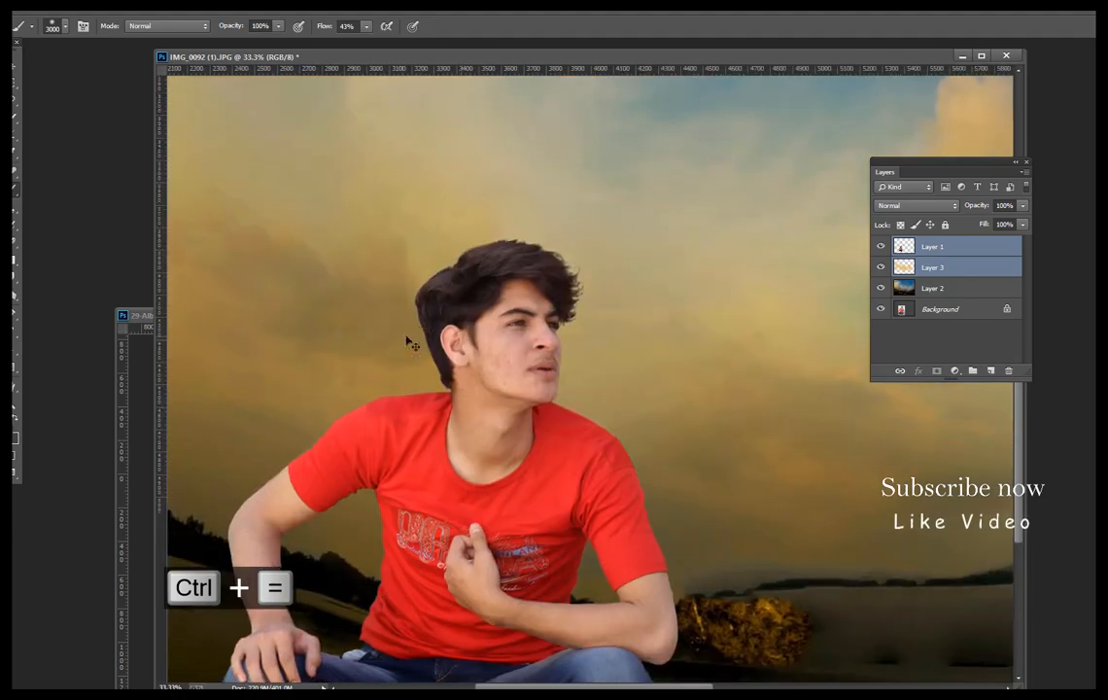
{"action": "key", "text": "ctrl+equal"}
{"action": "right_click", "coordinate": [15, 187]}
{"action": "left_click", "coordinate": [46, 226]}
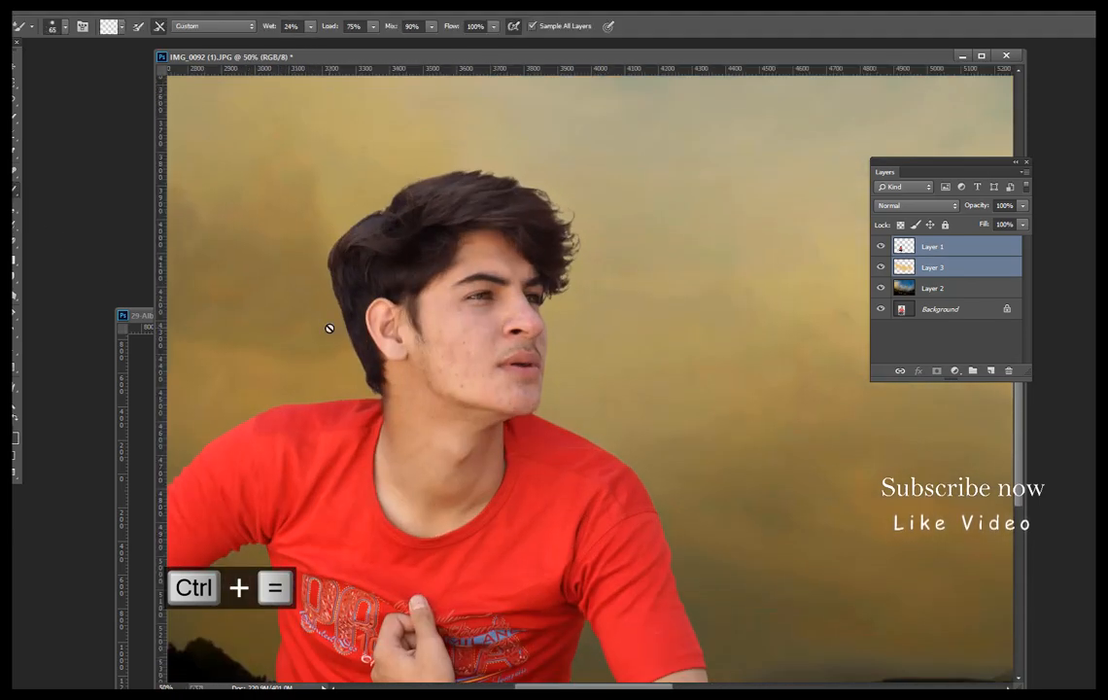
{"action": "left_click", "coordinate": [931, 250]}
Step: Smooth the skin on the man's cheek with a 100 px Mixer Brush and Wet set to 16%
{"action": "key", "text": "bracketright"}
{"action": "key", "text": "bracketright"}
{"action": "key", "text": "bracketright"}
{"action": "key", "text": "bracketright"}
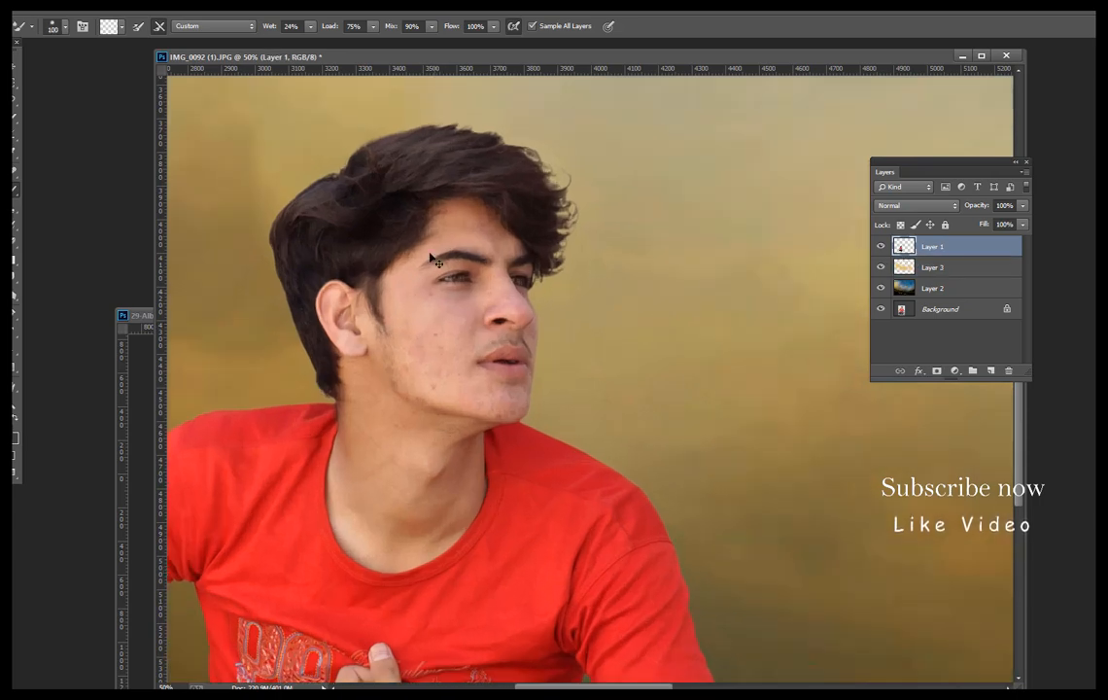
{"action": "left_click", "coordinate": [310, 28]}
{"action": "left_click_drag", "start_coordinate": [319, 36], "coordinate": [312, 36]}
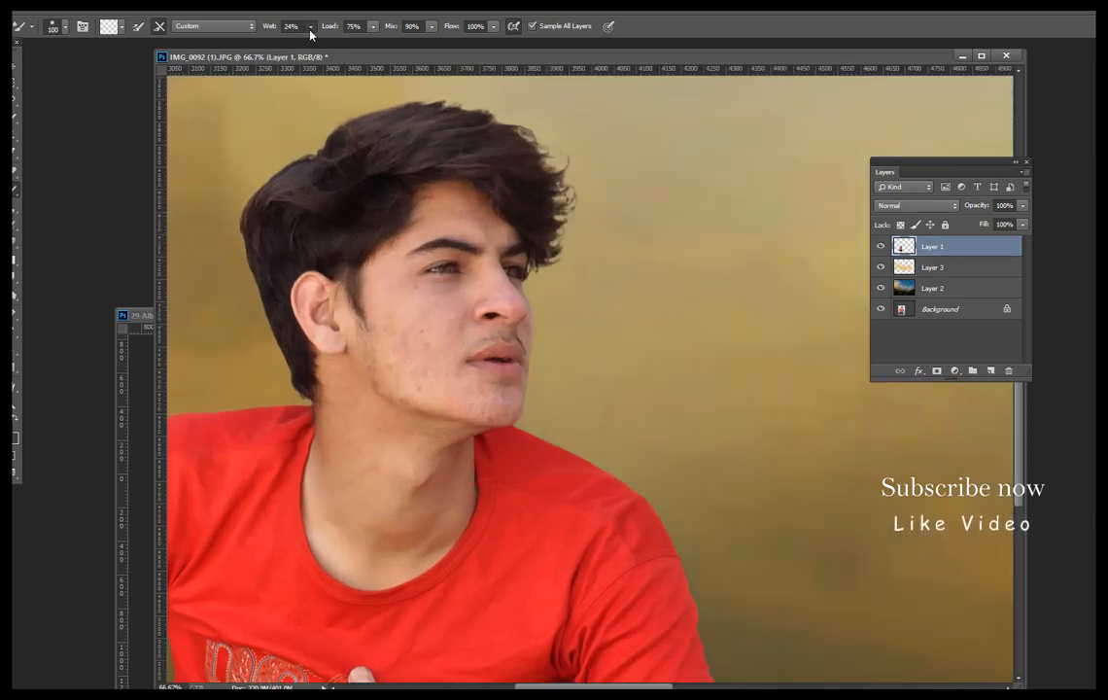
{"action": "key", "text": "ctrl+equal"}
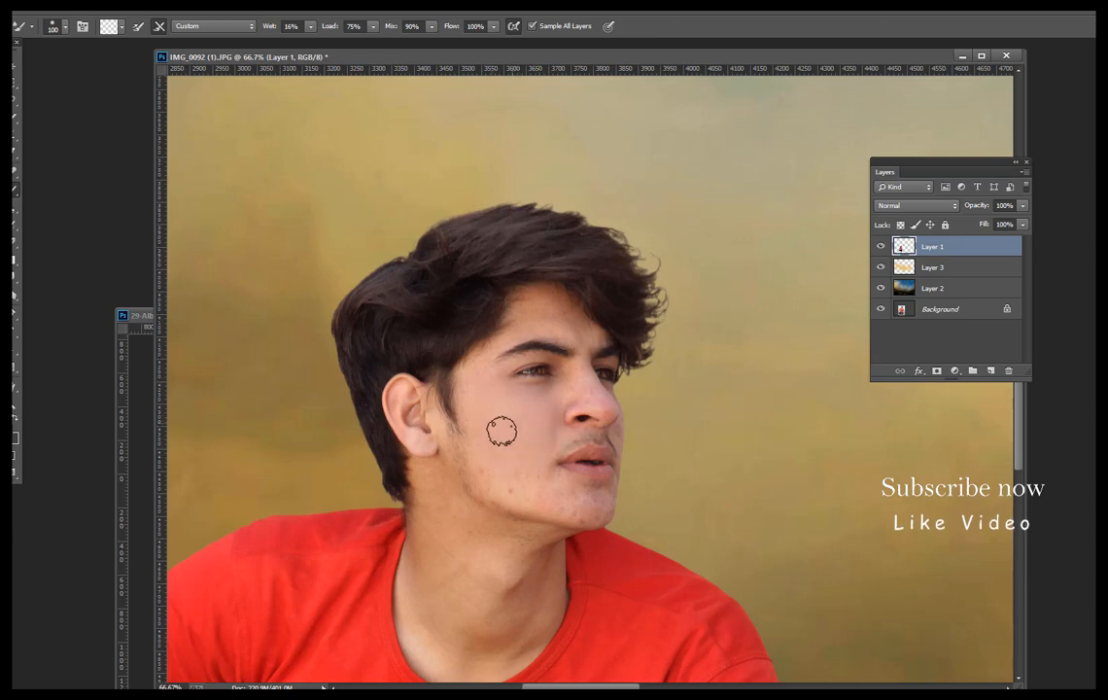
Step: Smooth the fine skin areas around the man's nose with the Mixer Brush reduced to 50 px
{"action": "key", "text": "ctrl+equal"}
{"action": "key", "text": "ctrl+equal"}
{"action": "key", "text": "bracketleft"}
{"action": "key", "text": "bracketleft"}
{"action": "key", "text": "bracketleft"}
{"action": "key", "text": "bracketleft"}
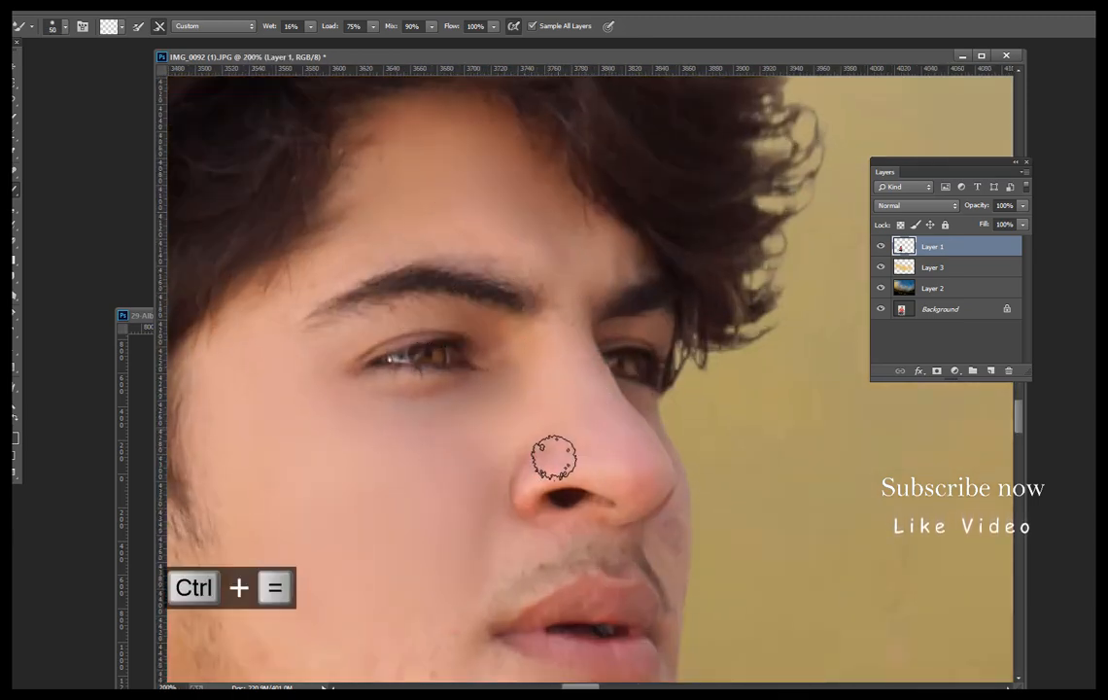
Step: Smooth the skin of the man's neck with the Mixer Brush enlarged to 150 px
{"action": "key", "text": "ctrl+minus"}
{"action": "key", "text": "bracketright"}
{"action": "key", "text": "bracketright"}
{"action": "key", "text": "bracketright"}
{"action": "key", "text": "bracketright"}
{"action": "key", "text": "bracketright"}
{"action": "key", "text": "bracketright"}
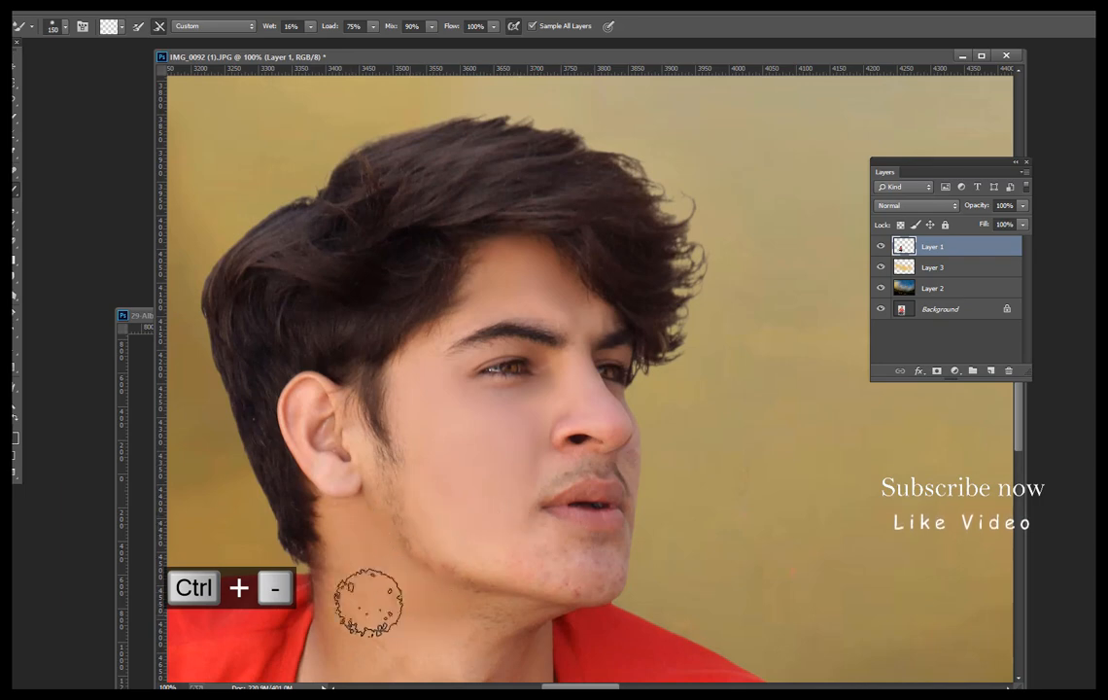
{"action": "mouse_move", "coordinate": [358, 605]}
{"action": "left_mouse_down"}
{"action": "mouse_move", "coordinate": [354, 272]}
{"action": "mouse_move", "coordinate": [355, 290]}
{"action": "left_mouse_up"}
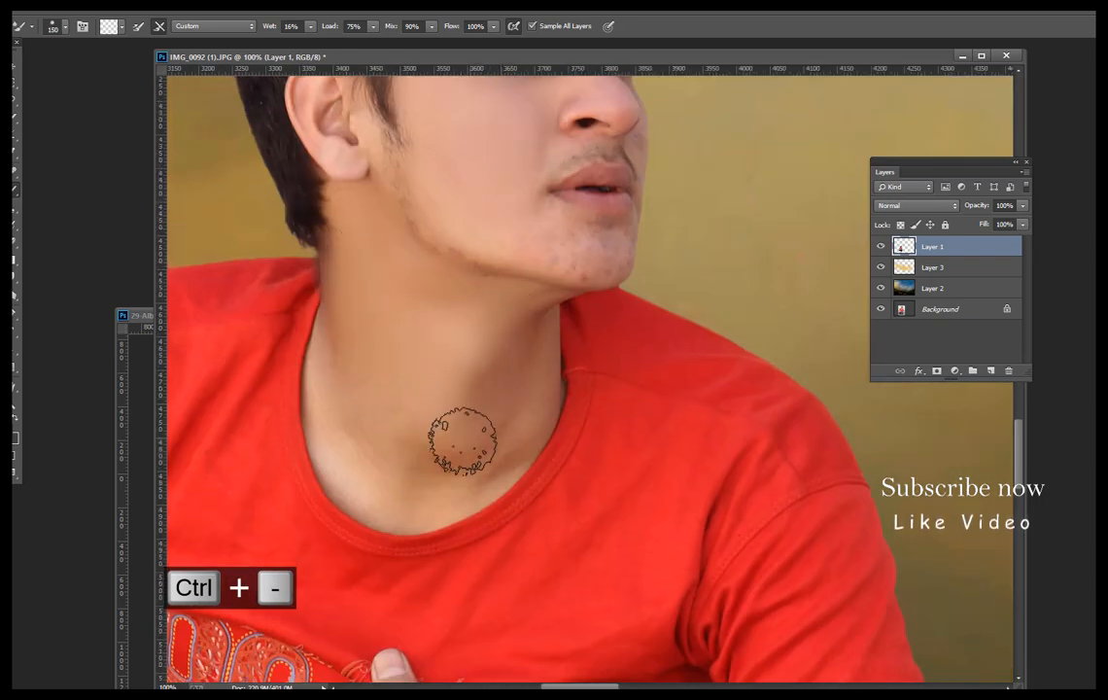
Step: Blend the jaw and chin skin with a round 90 px Mixer Brush tip, and set Wet to 43%
{"action": "right_click", "coordinate": [385, 257]}
{"action": "double_click", "coordinate": [506, 352]}
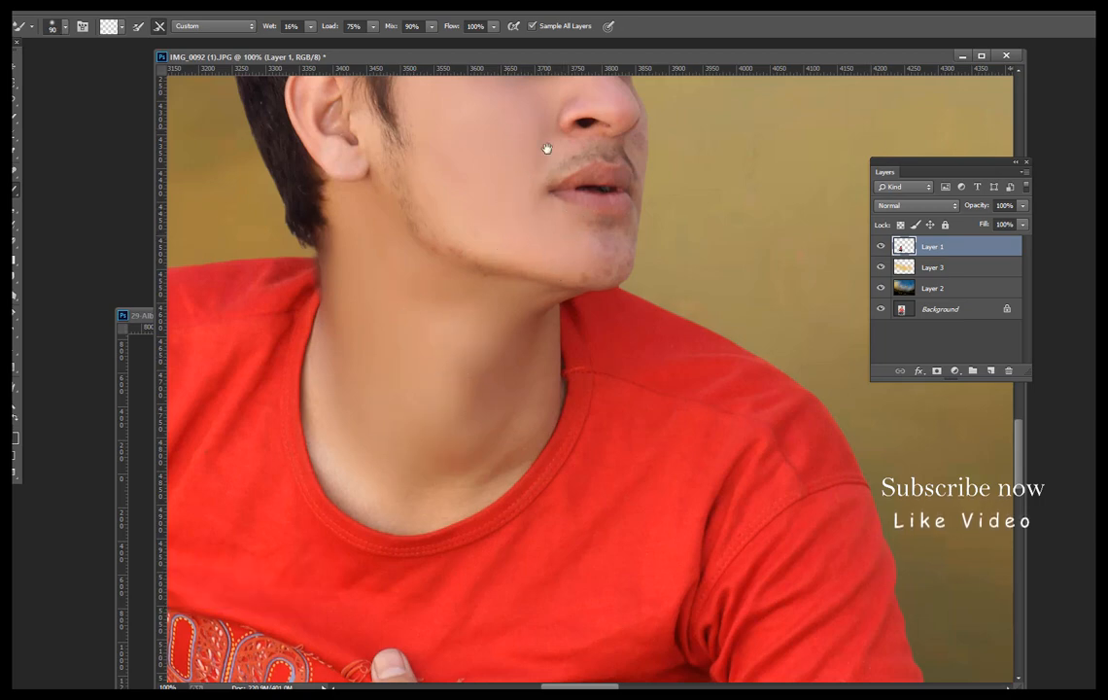
{"action": "left_click_drag", "start_coordinate": [546, 149], "coordinate": [504, 374]}
{"action": "left_click", "coordinate": [310, 26]}
{"action": "left_click_drag", "start_coordinate": [311, 42], "coordinate": [329, 42]}
{"action": "left_click", "coordinate": [546, 321]}
{"action": "key", "text": "bracketleft"}
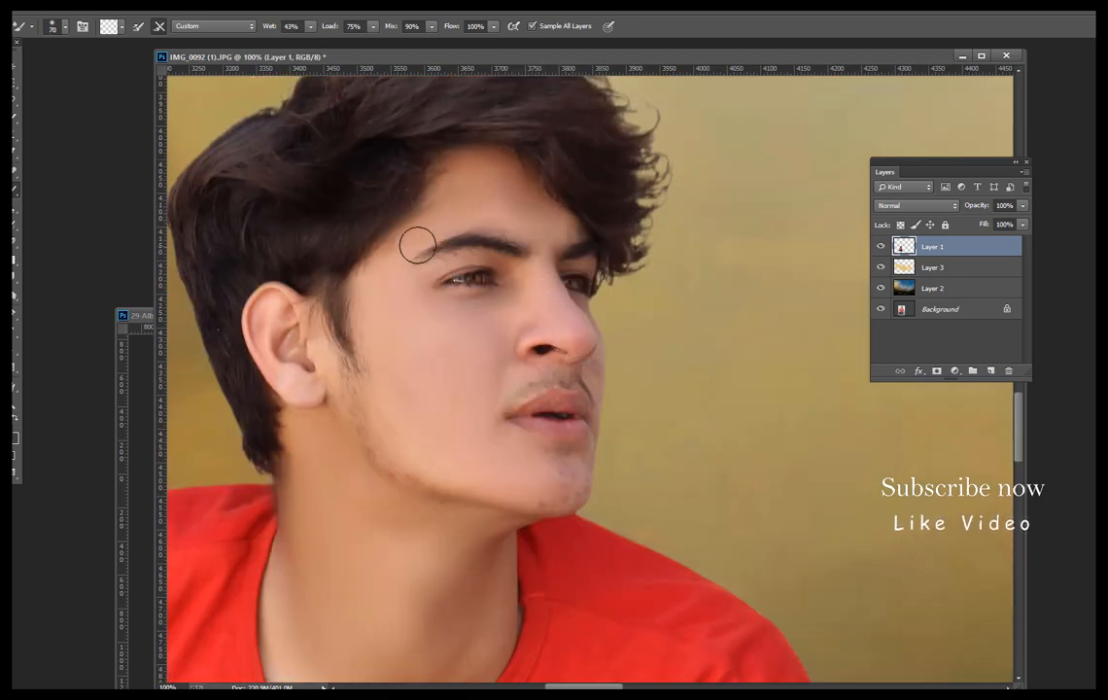
Step: Refine the skin around the eye, chin and ear with a round Mixer Brush of 30 to 60 px, undoing a stray stroke
{"action": "key", "text": "bracketleft"}
{"action": "key", "text": "bracketleft"}
{"action": "key", "text": "bracketleft"}
{"action": "key", "text": "bracketleft"}
{"action": "key", "text": "ctrl+z"}
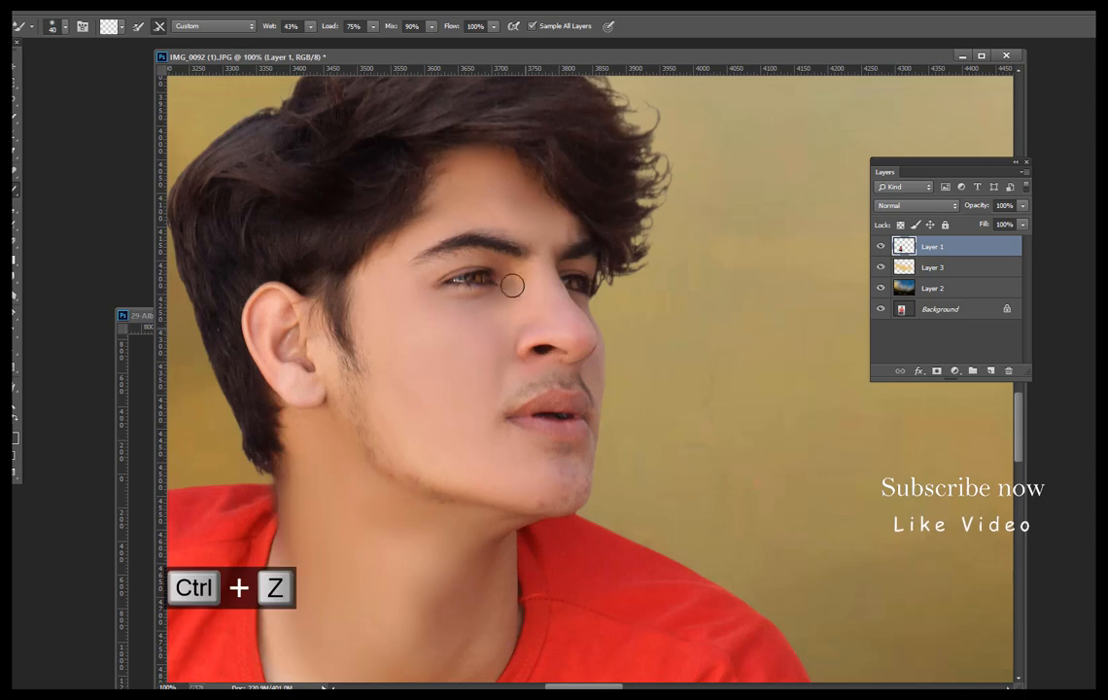
{"action": "key", "text": "bracketright"}
{"action": "key", "text": "bracketright"}
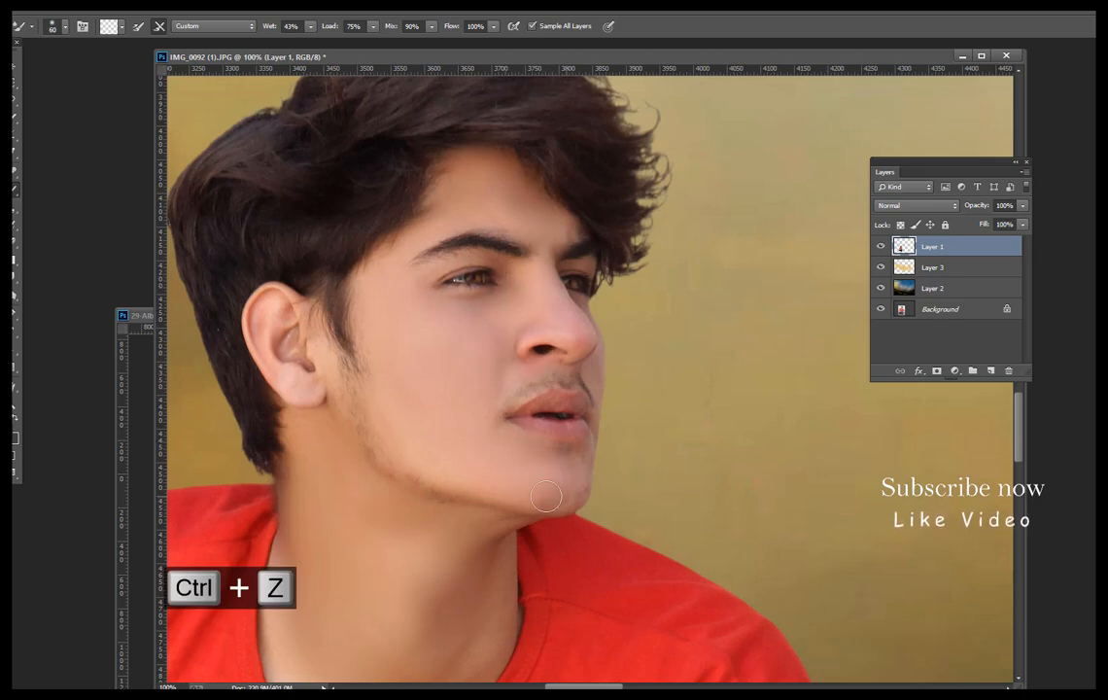
{"action": "key", "text": "bracketright"}
{"action": "key", "text": "bracketright"}
{"action": "key", "text": "bracketright"}
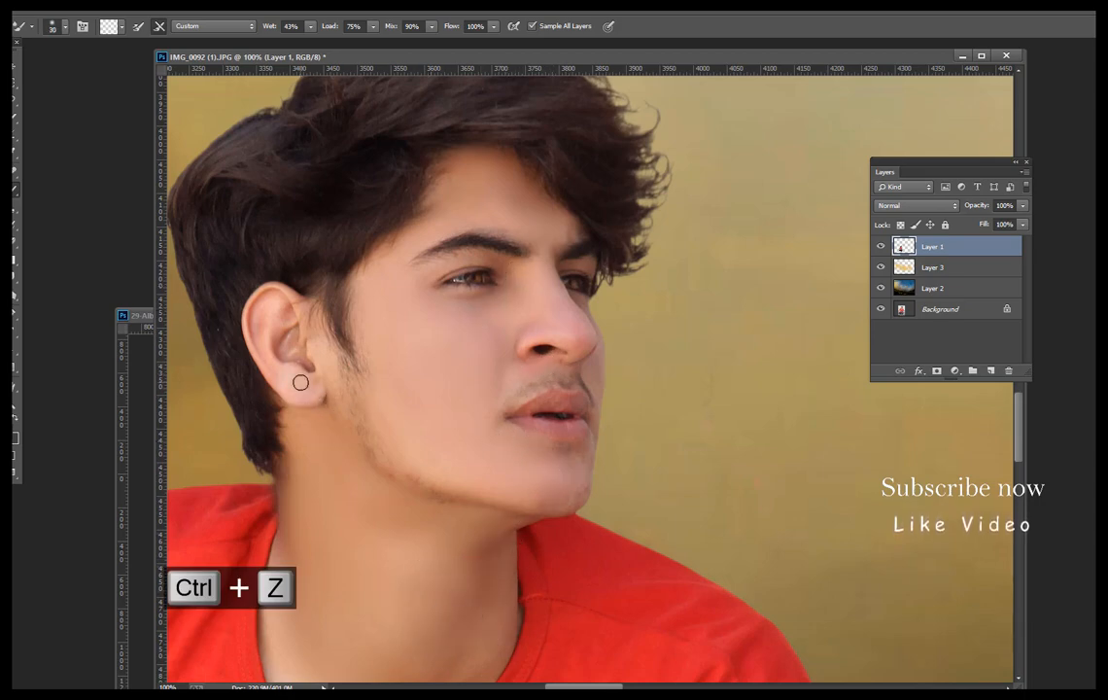
Step: Add a new empty layer above the man's layer, Layer 1, and activate the regular Brush tool
{"action": "key", "text": "ctrl+minus"}
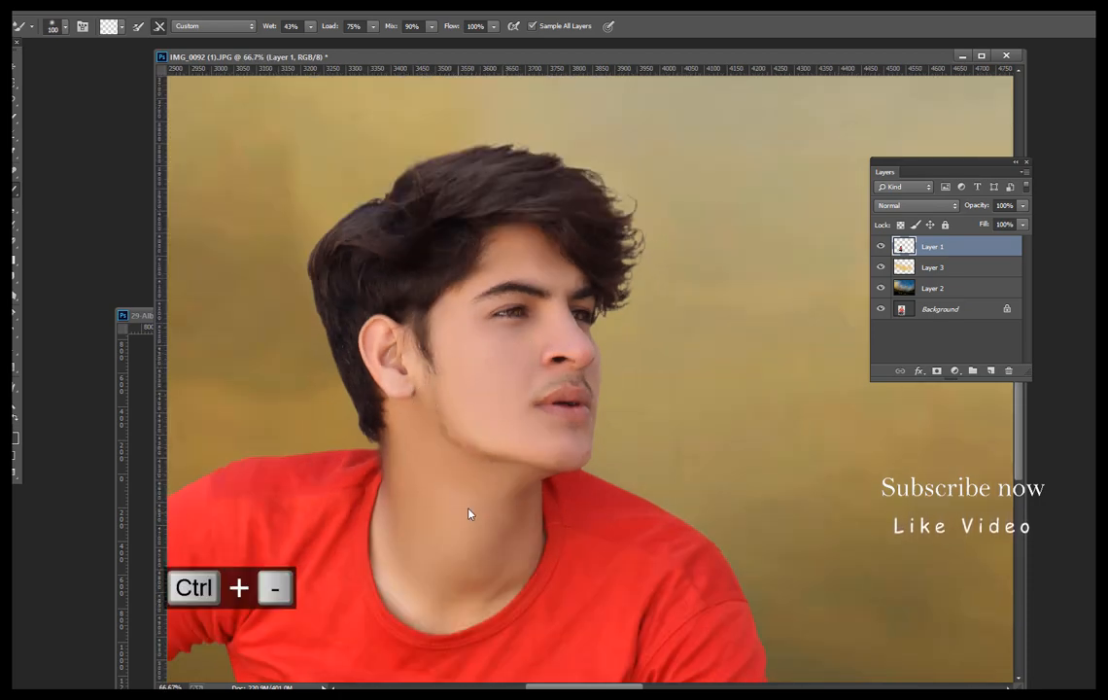
{"action": "key", "text": "ctrl+minus"}
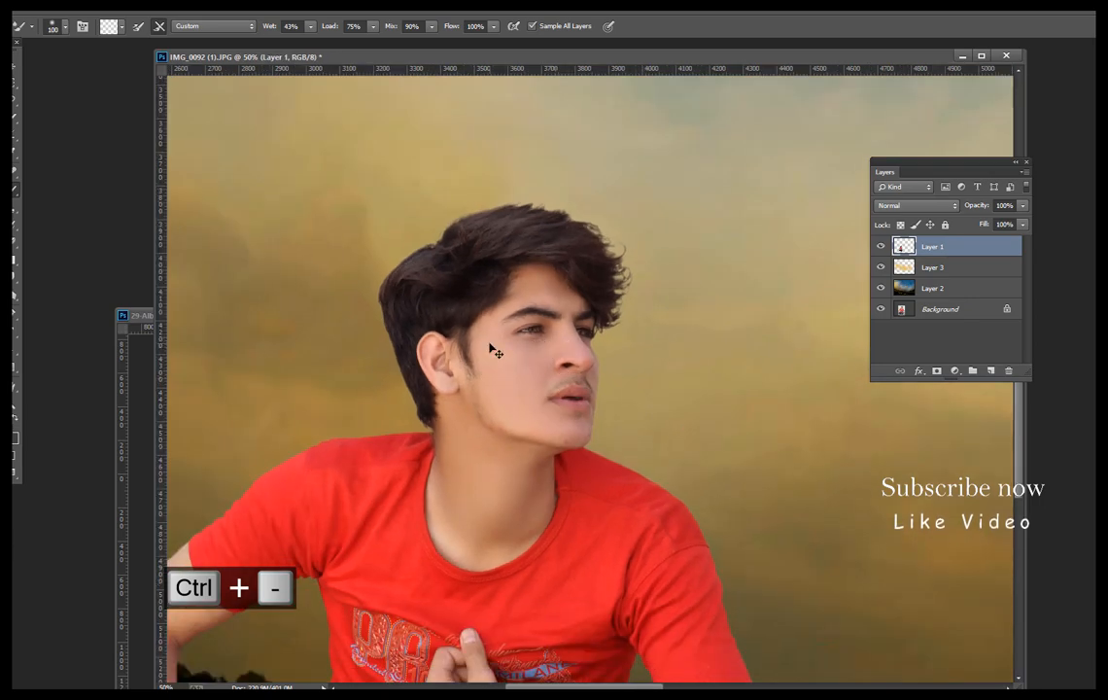
{"action": "key", "text": "ctrl+minus"}
{"action": "key", "text": "ctrl+minus"}
{"action": "key", "text": "ctrl+minus"}
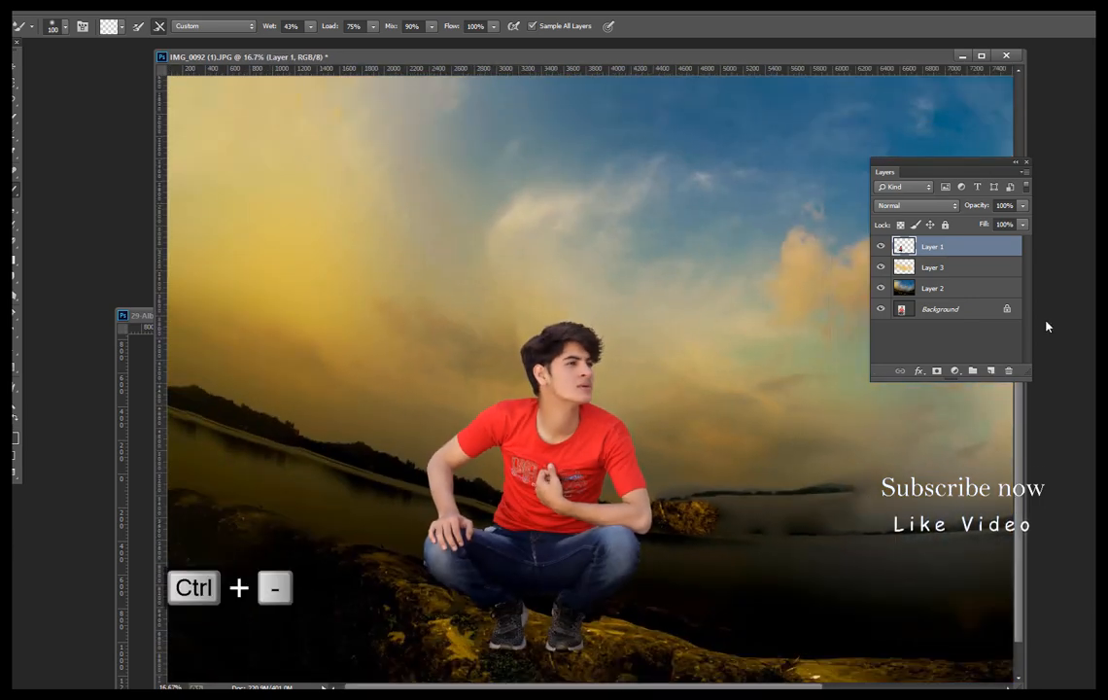
{"action": "left_click", "coordinate": [923, 266]}
{"action": "left_click", "coordinate": [942, 248]}
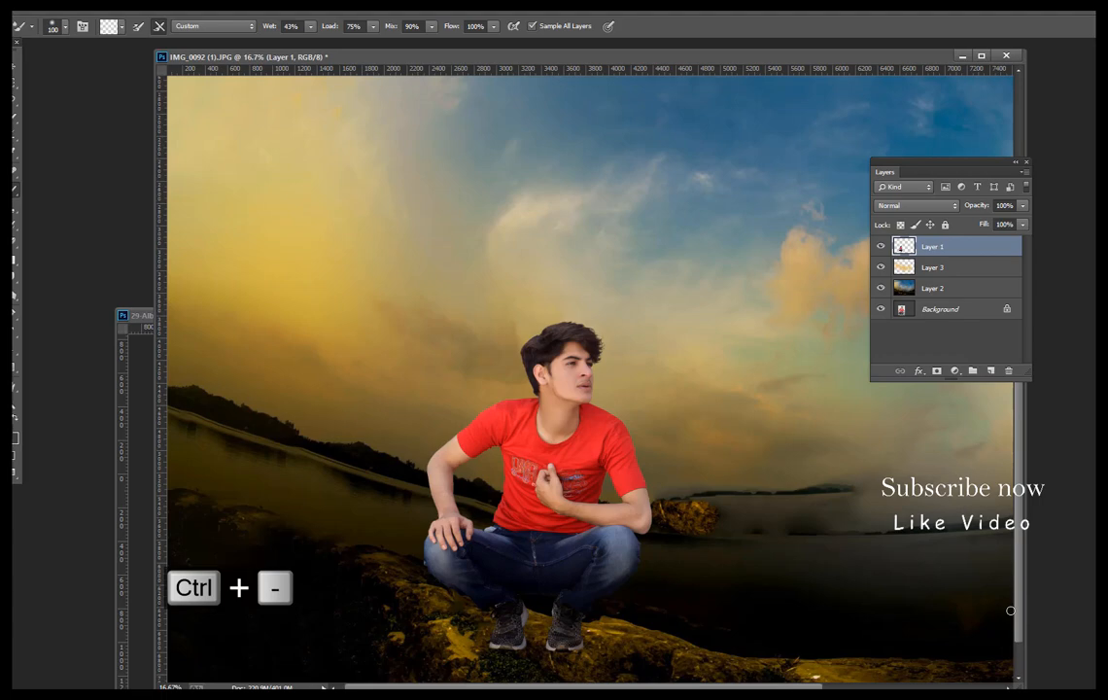
{"action": "left_click", "coordinate": [990, 371]}
{"action": "right_click", "coordinate": [13, 191]}
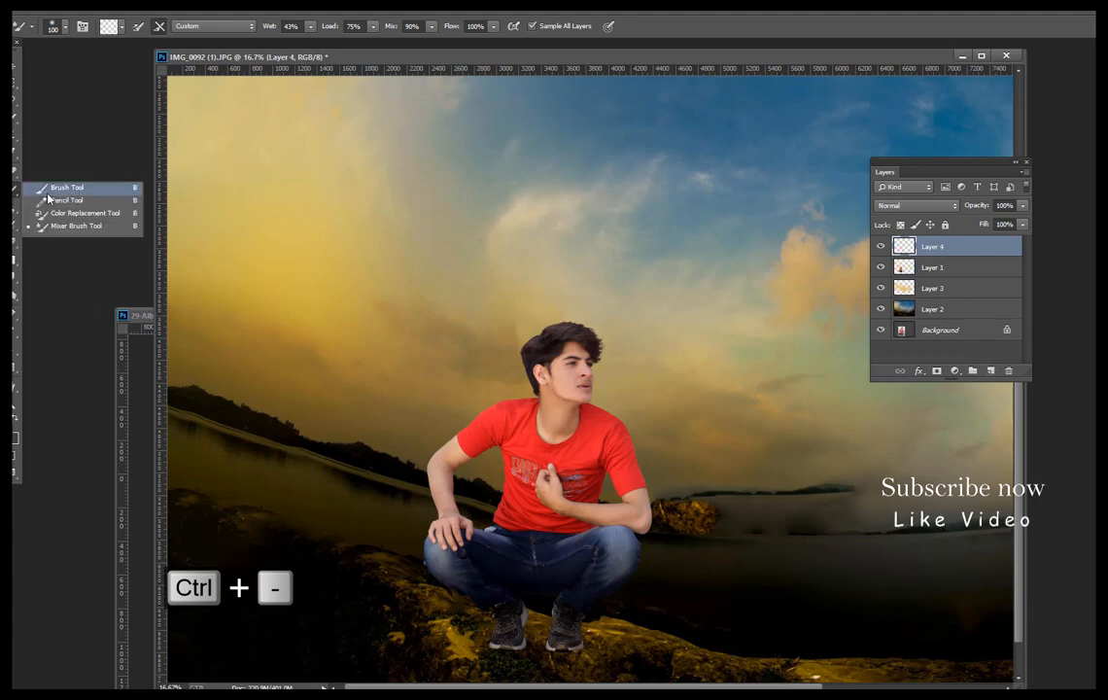
{"action": "left_click", "coordinate": [58, 188]}
Step: Paint a soft golden glow on Layer 4 over the man's head and the sky beside it with a 2100 px brush
{"action": "key", "text": "bracketleft"}
{"action": "key", "text": "bracketleft"}
{"action": "key", "text": "bracketleft"}
{"action": "key", "text": "bracketleft"}
{"action": "key", "text": "bracketleft"}
{"action": "key", "text": "bracketleft"}
{"action": "key", "text": "bracketleft"}
{"action": "key", "text": "bracketleft"}
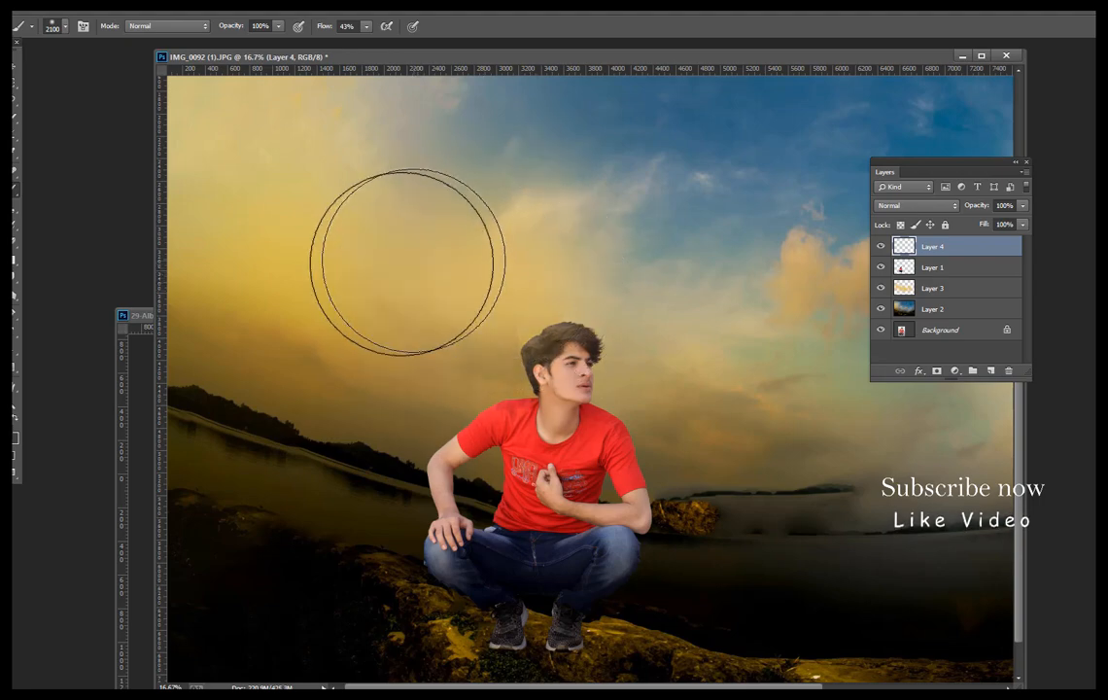
{"action": "key", "text": "ctrl+minus"}
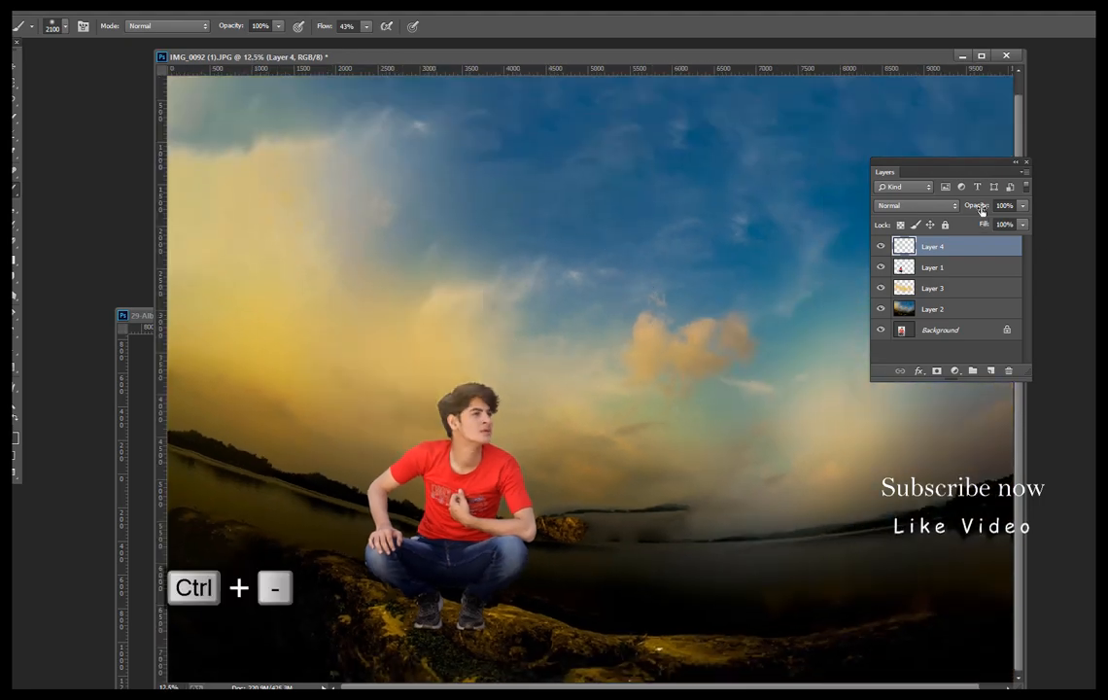
Step: Set Layer 4's blend mode to Overlay and its opacity to 97%
{"action": "left_click_drag", "start_coordinate": [980, 206], "coordinate": [954, 207]}
{"action": "left_click", "coordinate": [914, 205]}
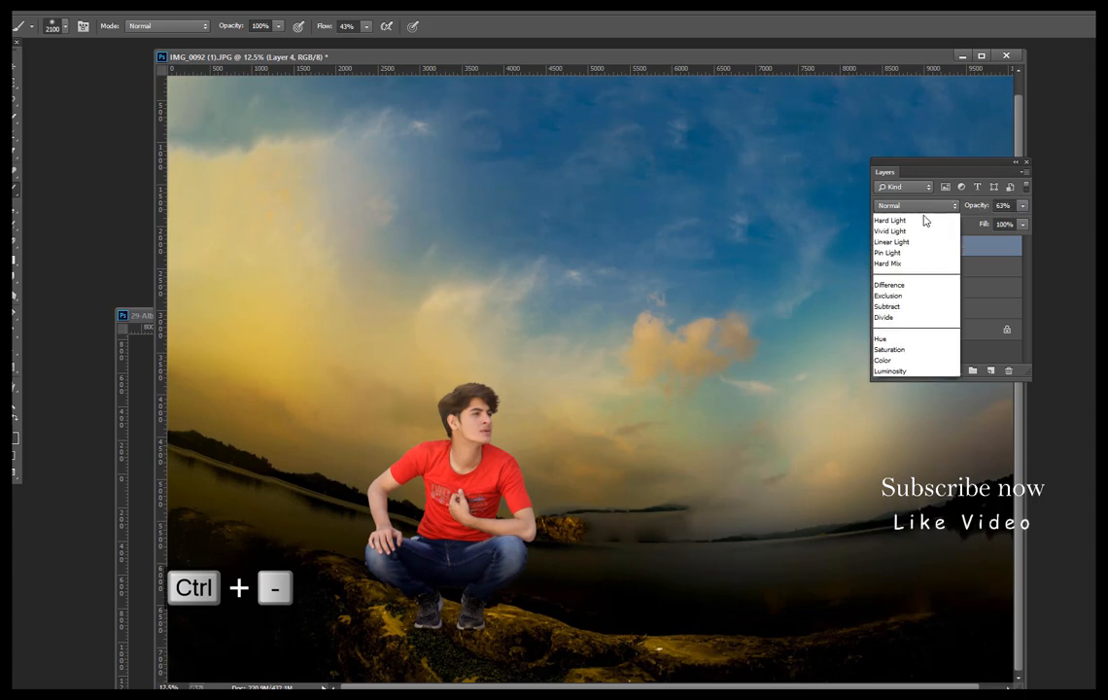
{"action": "left_click", "coordinate": [903, 378]}
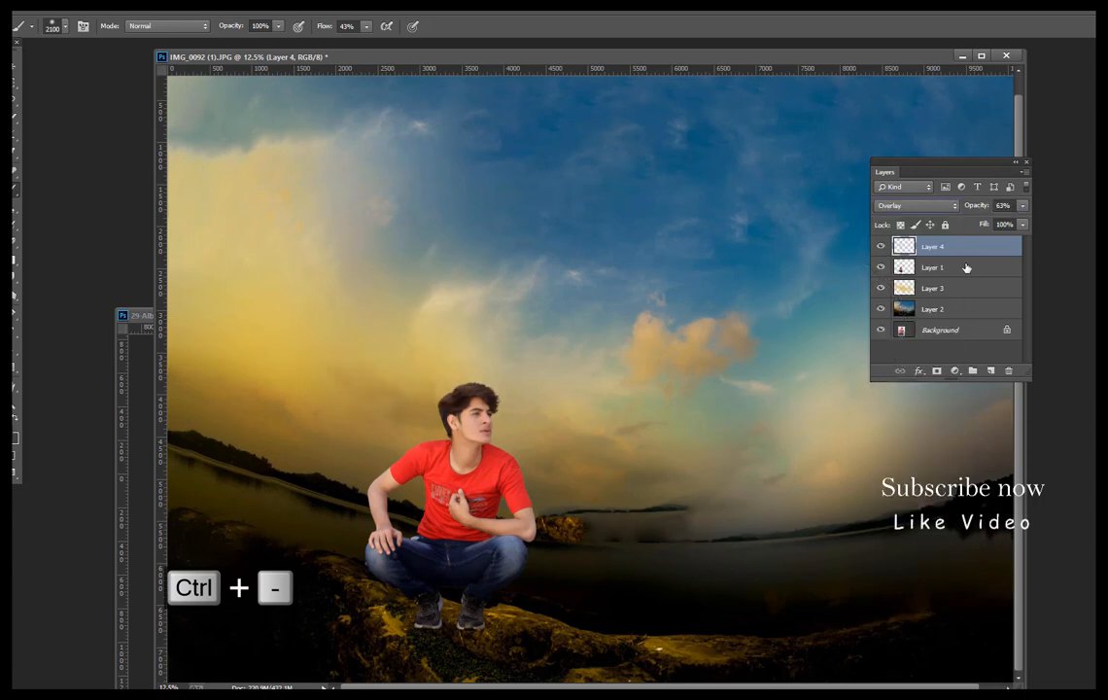
{"action": "left_click_drag", "start_coordinate": [980, 209], "coordinate": [1003, 206]}
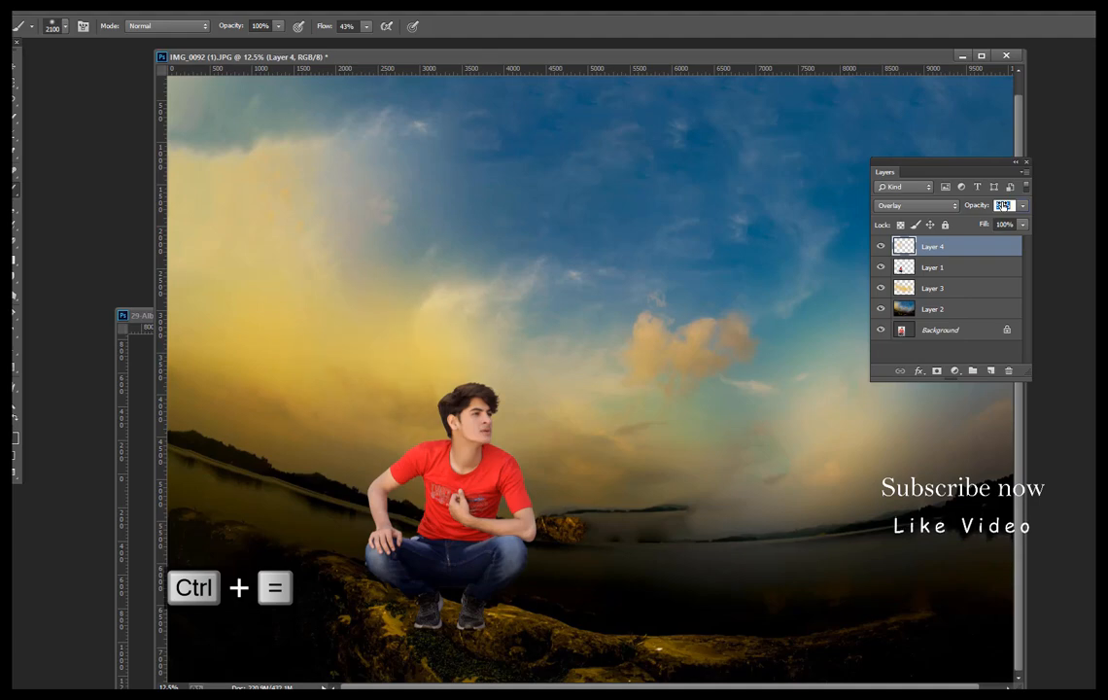
{"action": "type", "text": "97"}
{"action": "key", "text": "Return"}
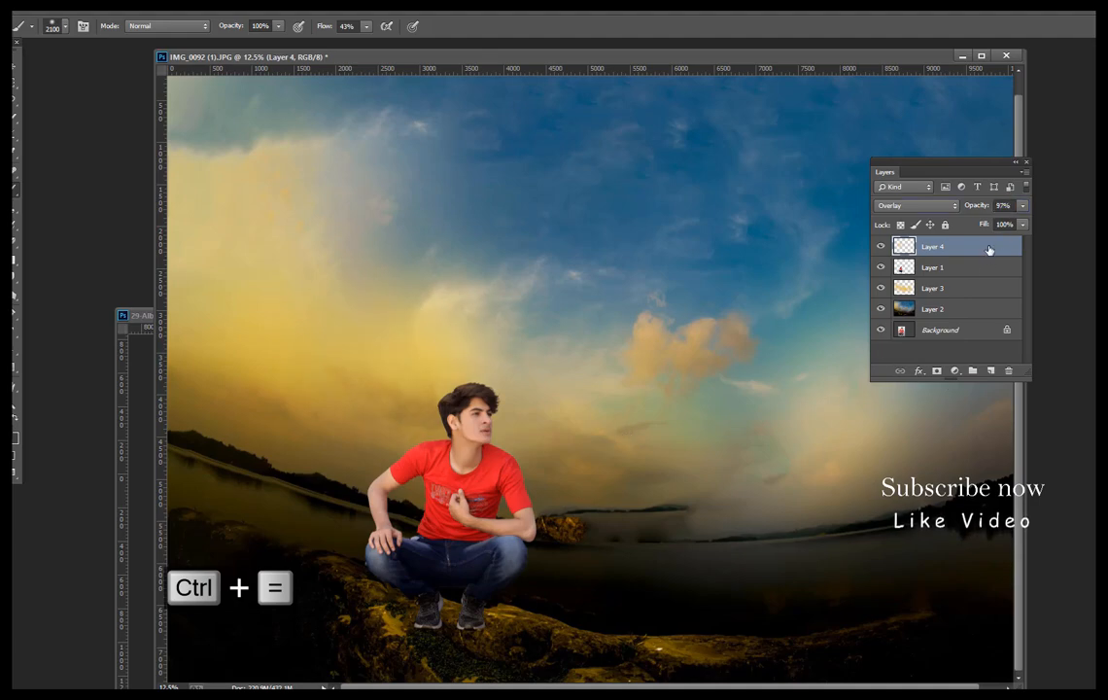
Step: Flatten the image into a single background layer and add a Levels adjustment layer above it
{"action": "right_click", "coordinate": [989, 249]}
{"action": "left_click", "coordinate": [1036, 499]}
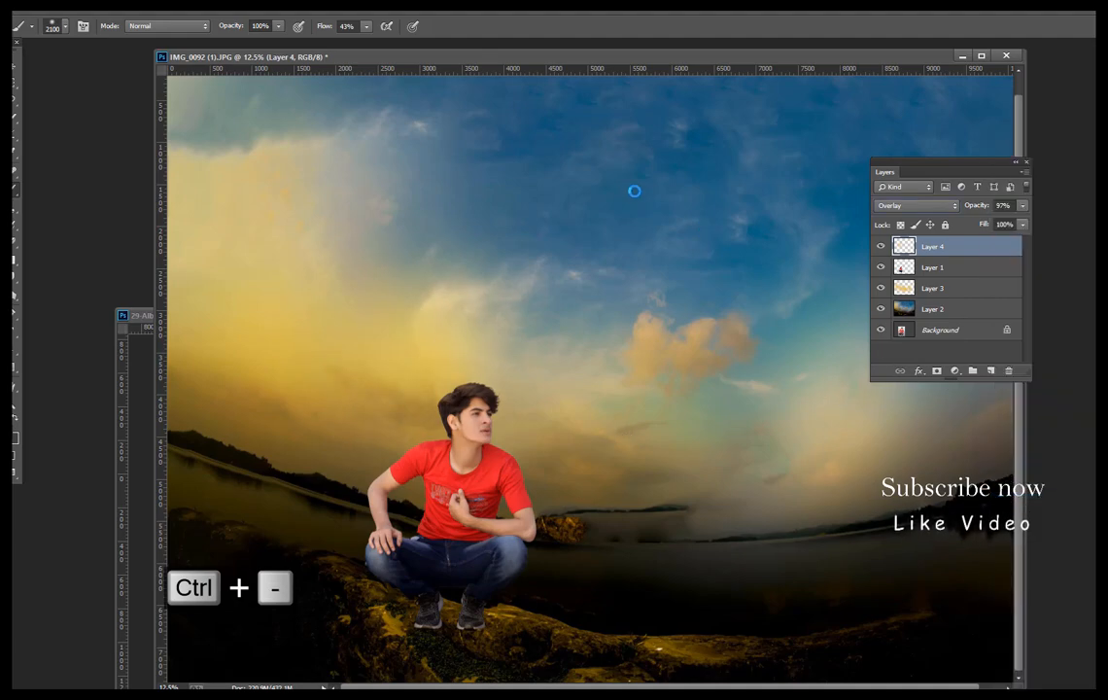
{"action": "key", "text": "ctrl+minus"}
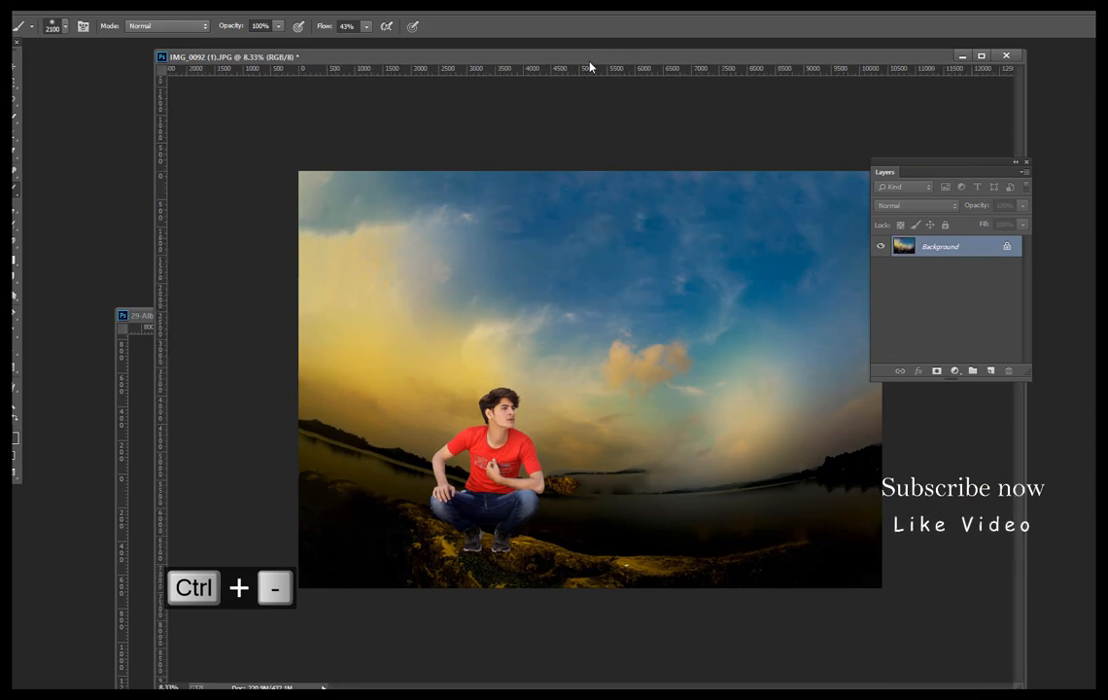
{"action": "left_click_drag", "start_coordinate": [589, 60], "coordinate": [533, 61]}
{"action": "left_click", "coordinate": [954, 370]}
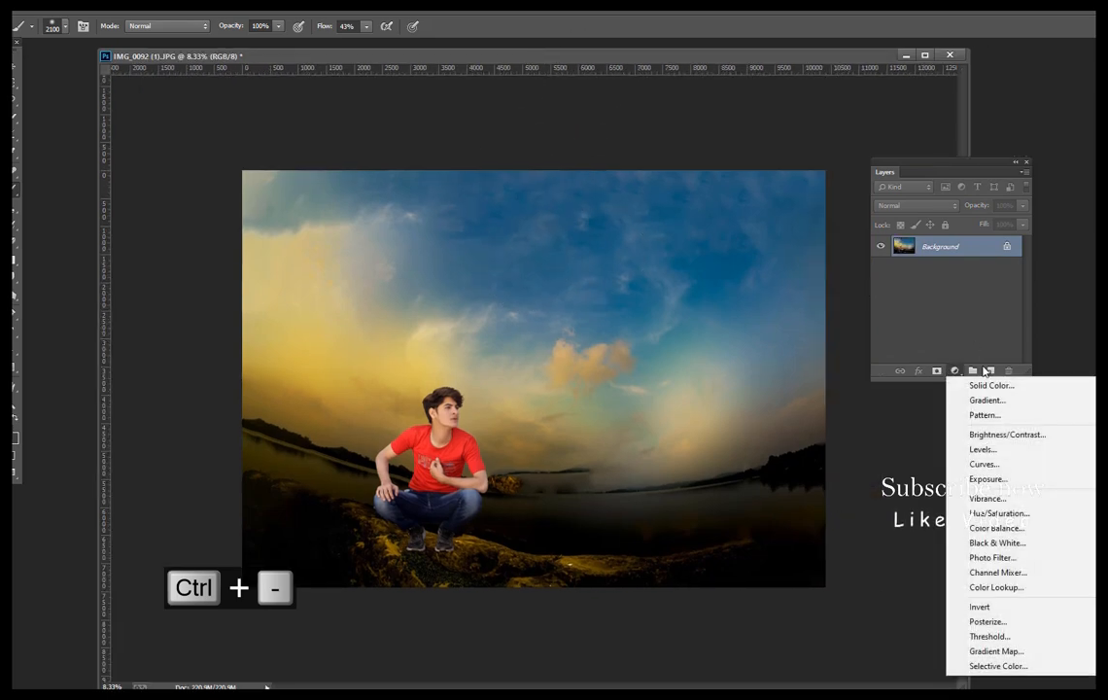
{"action": "left_click", "coordinate": [972, 448]}
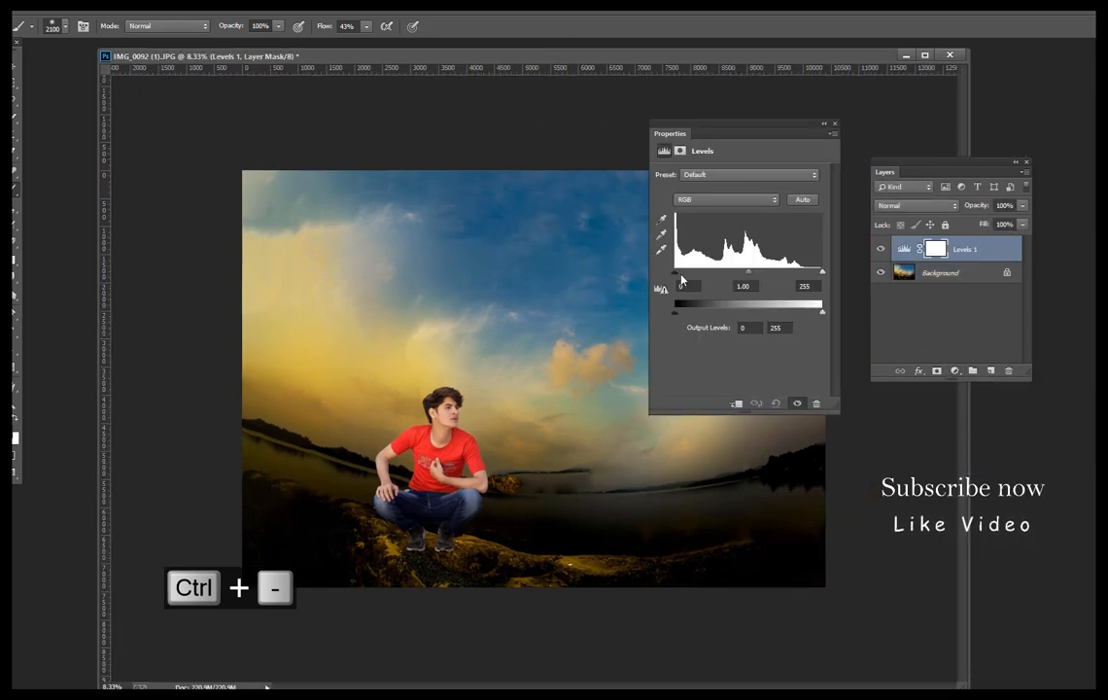
Step: Deepen the shadows slightly by raising the black input point of the Levels 1 adjustment layer
{"action": "left_click_drag", "start_coordinate": [676, 272], "coordinate": [686, 275]}
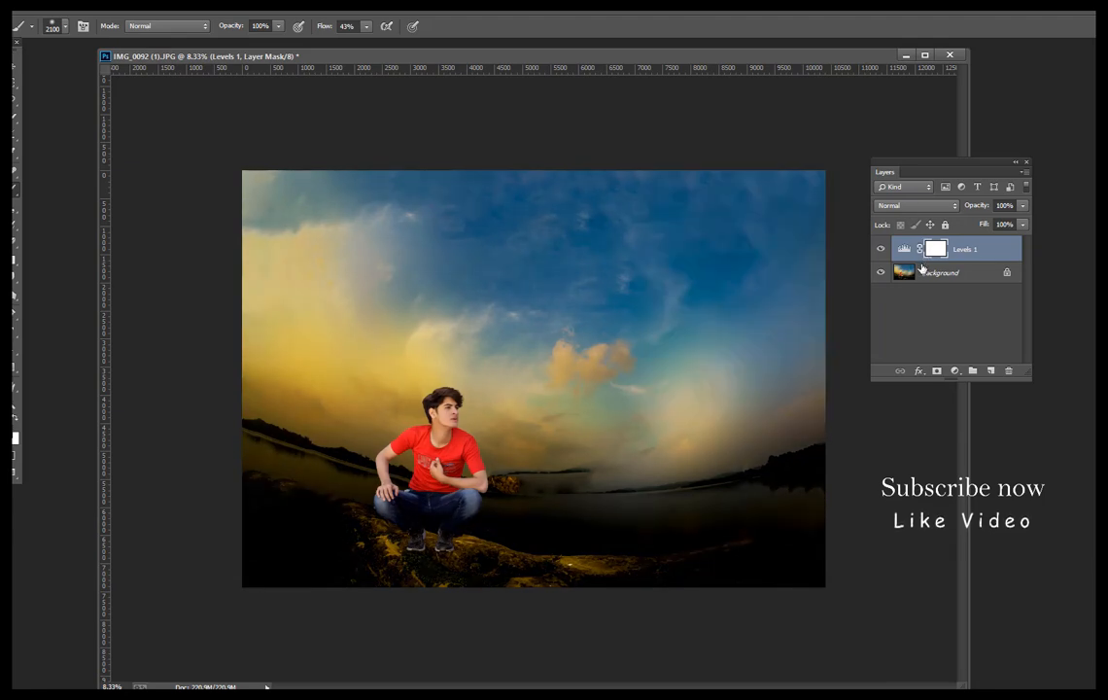
{"action": "key", "text": "ctrl+shift+a"}
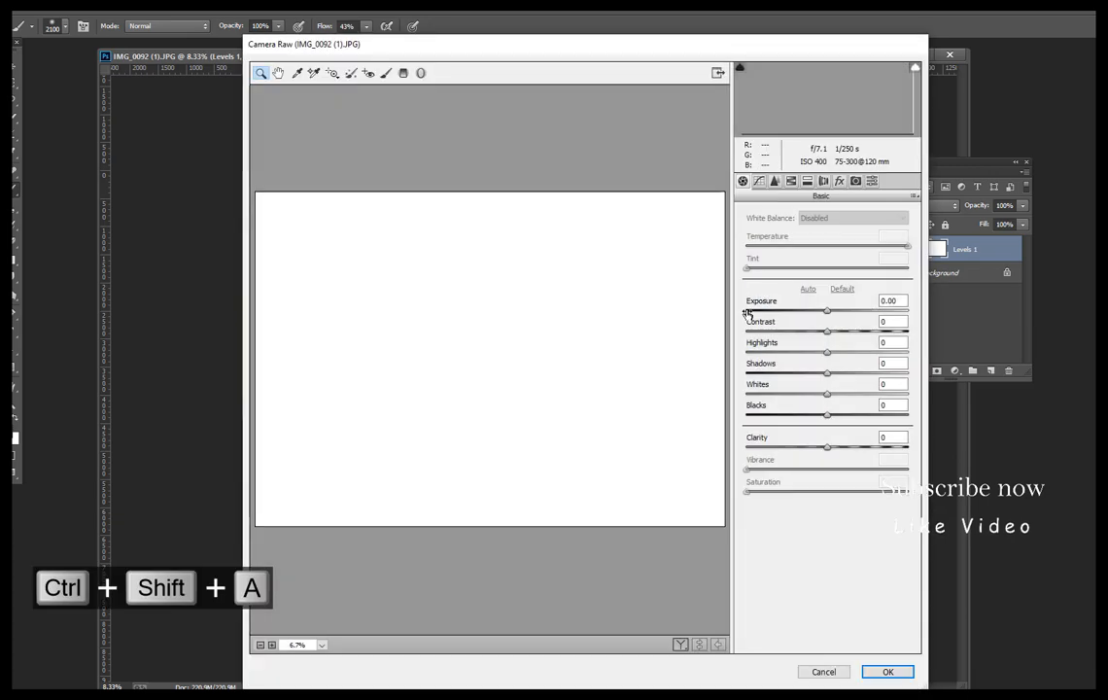
{"action": "left_click", "coordinate": [822, 671]}
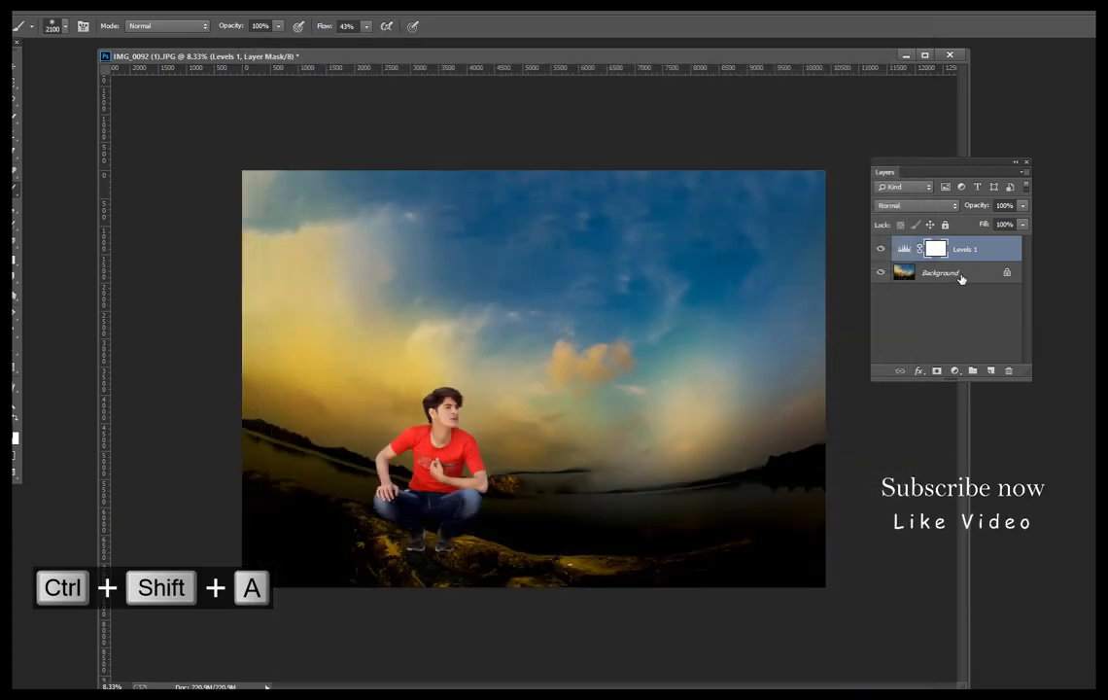
Step: Open the Background layer in the Camera Raw filter and set the parametric tone curve to Highlights +22, Lights +18, Darks +28, adjusting Shadows too
{"action": "left_click", "coordinate": [958, 277]}
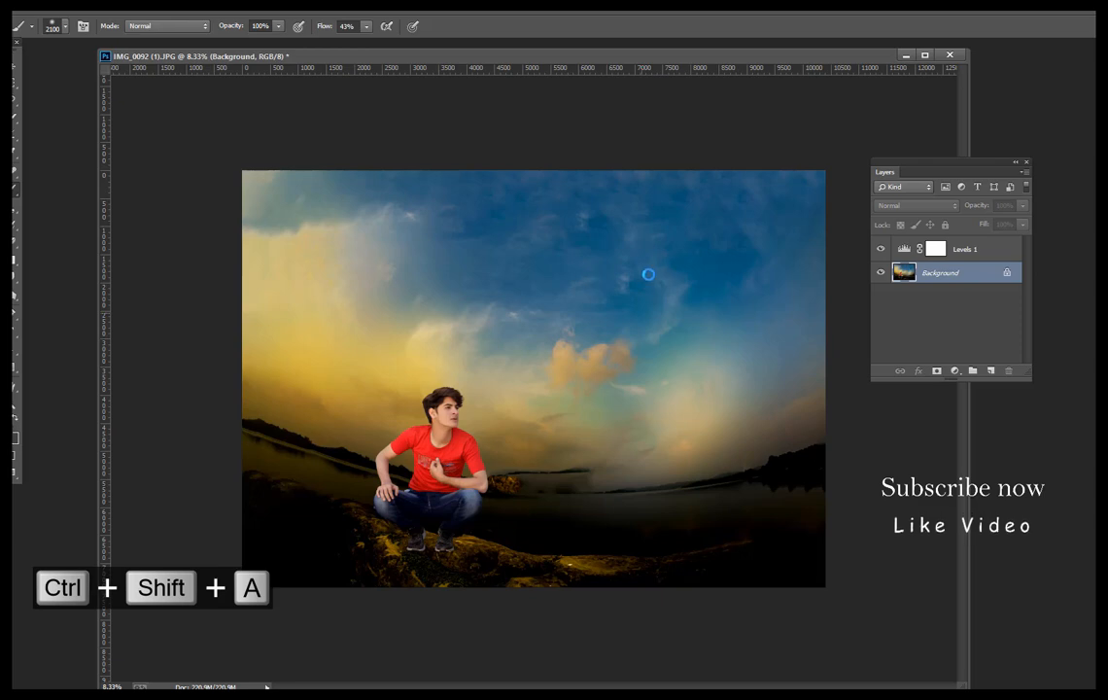
{"action": "key", "text": "ctrl+shift+a"}
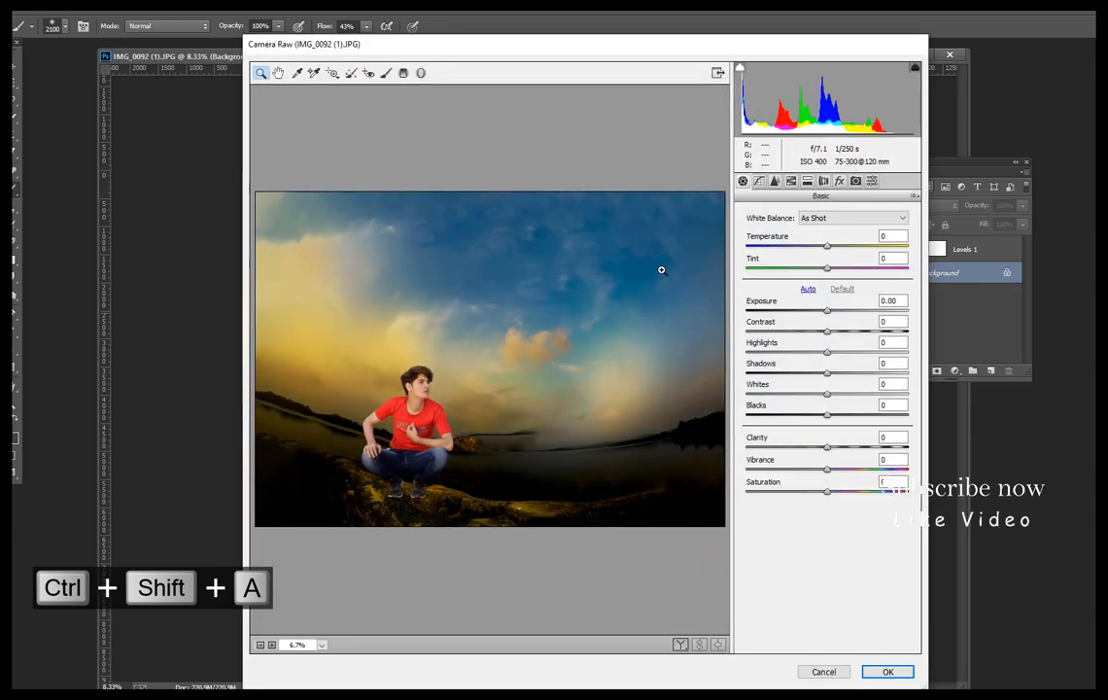
{"action": "left_click", "coordinate": [759, 182]}
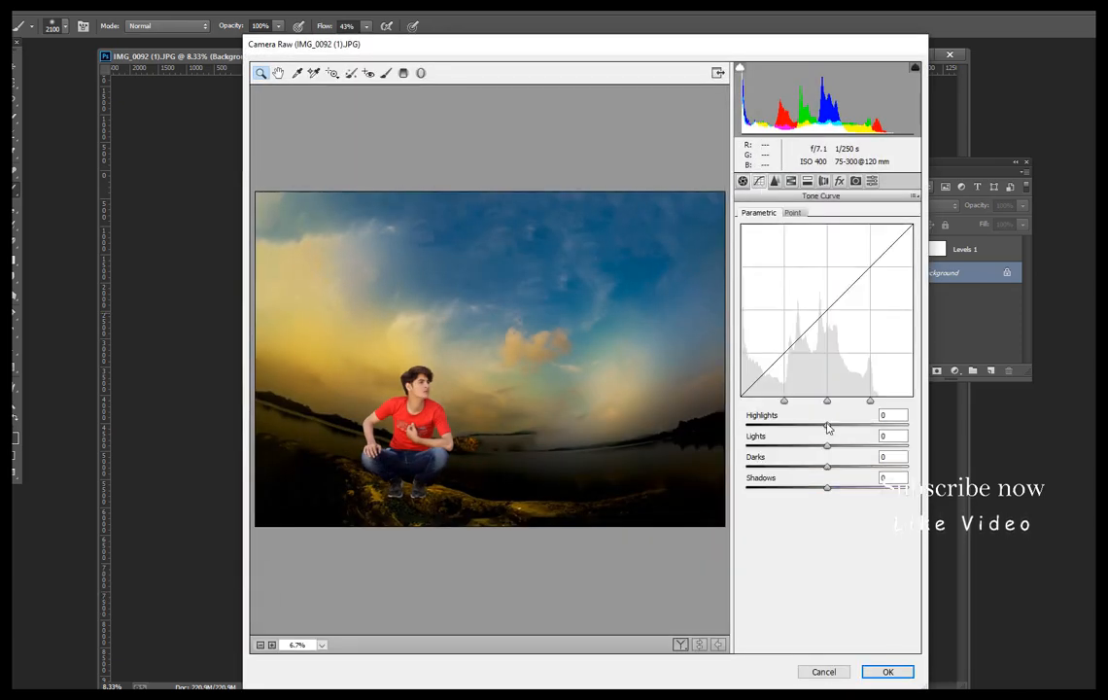
{"action": "left_click_drag", "start_coordinate": [827, 425], "coordinate": [832, 425]}
{"action": "left_click_drag", "start_coordinate": [297, 314], "coordinate": [559, 481]}
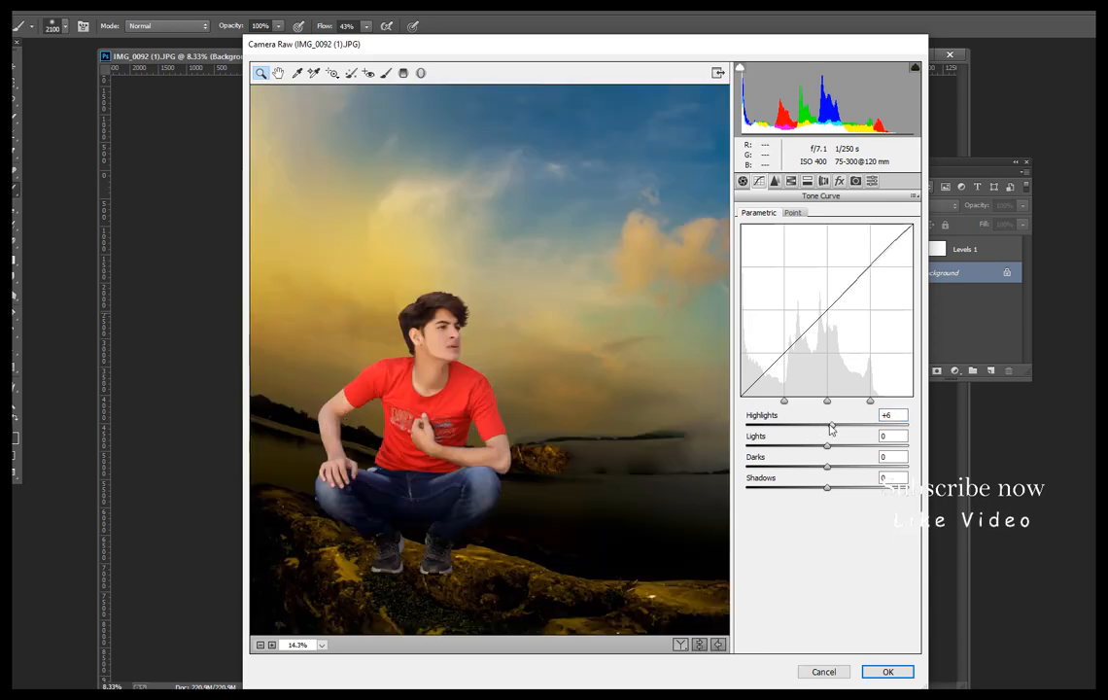
{"action": "left_click_drag", "start_coordinate": [831, 425], "coordinate": [845, 466]}
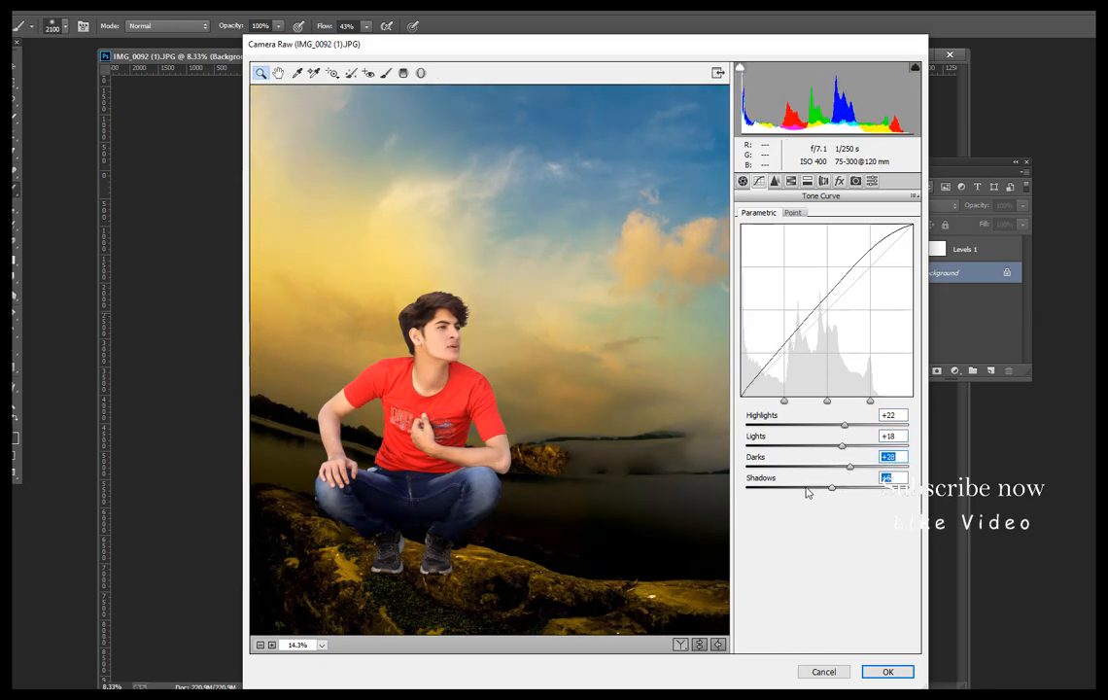
{"action": "left_click", "coordinate": [806, 491]}
Step: Set HSL saturation to +20 for Reds and +38 for Yellows, set Oranges luminance to +11, and apply the Camera Raw filter
{"action": "left_click", "coordinate": [821, 182]}
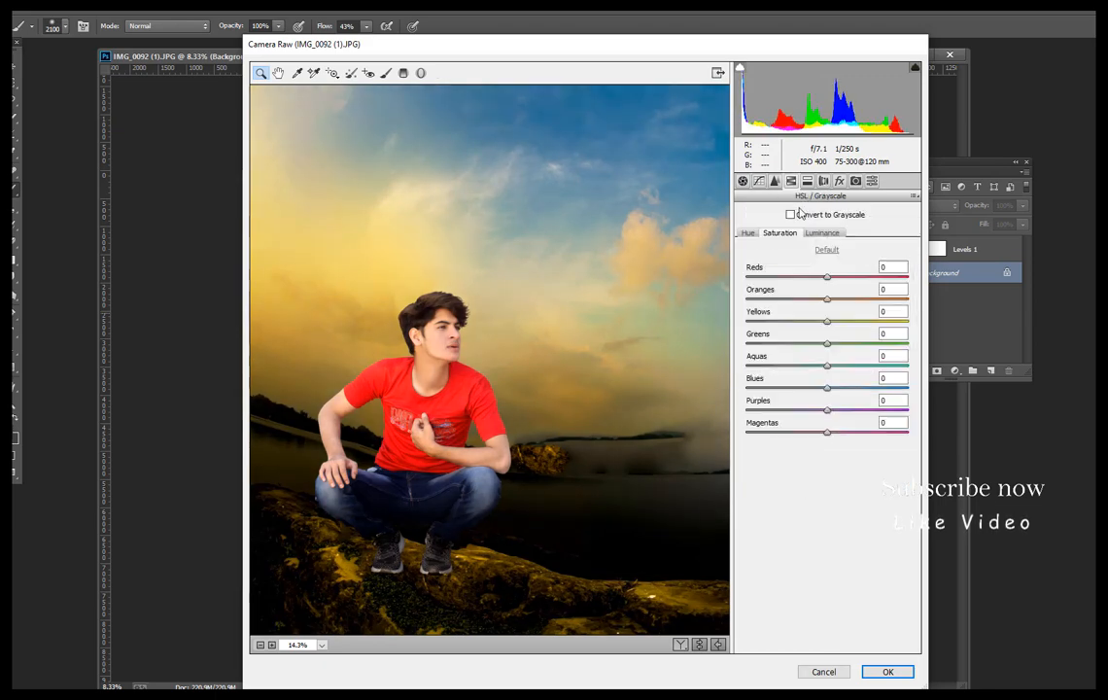
{"action": "mouse_move", "coordinate": [826, 279]}
{"action": "left_mouse_down"}
{"action": "mouse_move", "coordinate": [844, 278]}
{"action": "mouse_move", "coordinate": [838, 296]}
{"action": "left_mouse_up"}
{"action": "left_click", "coordinate": [820, 233]}
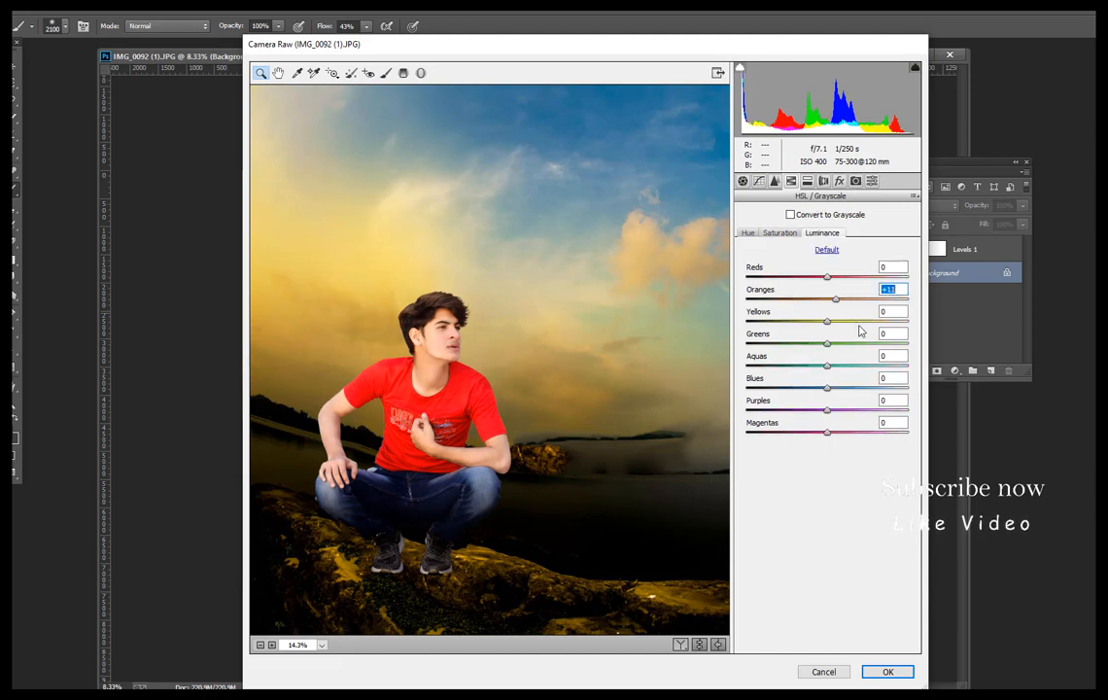
{"action": "key", "text": "ctrl+minus"}
{"action": "left_click", "coordinate": [781, 234]}
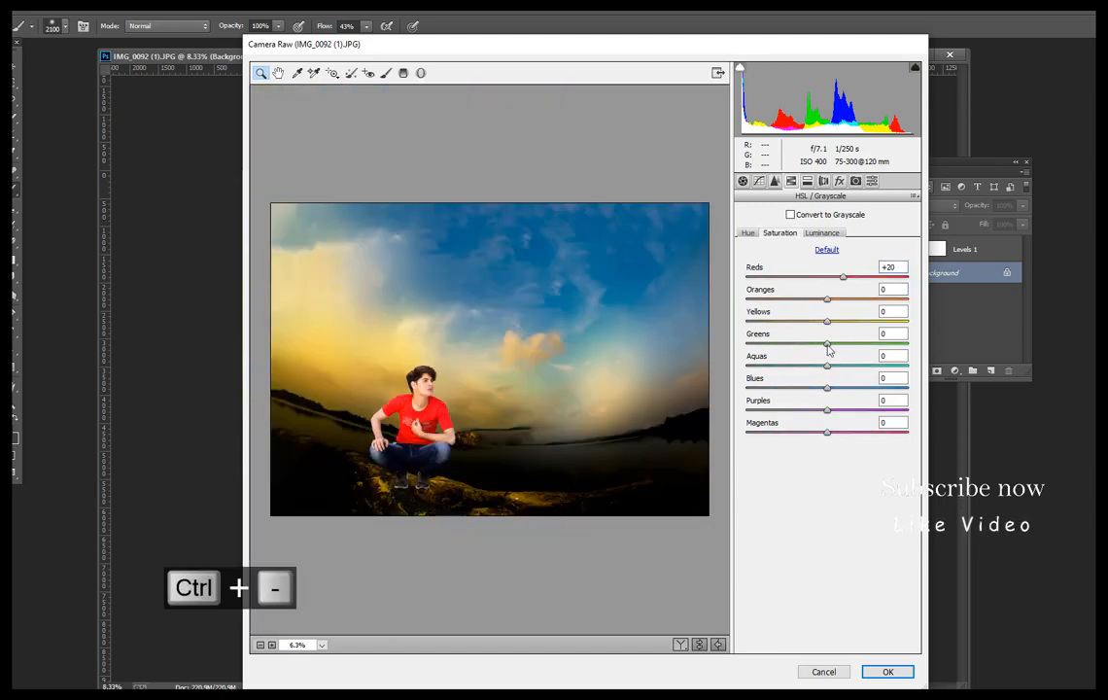
{"action": "left_click_drag", "start_coordinate": [828, 321], "coordinate": [866, 323]}
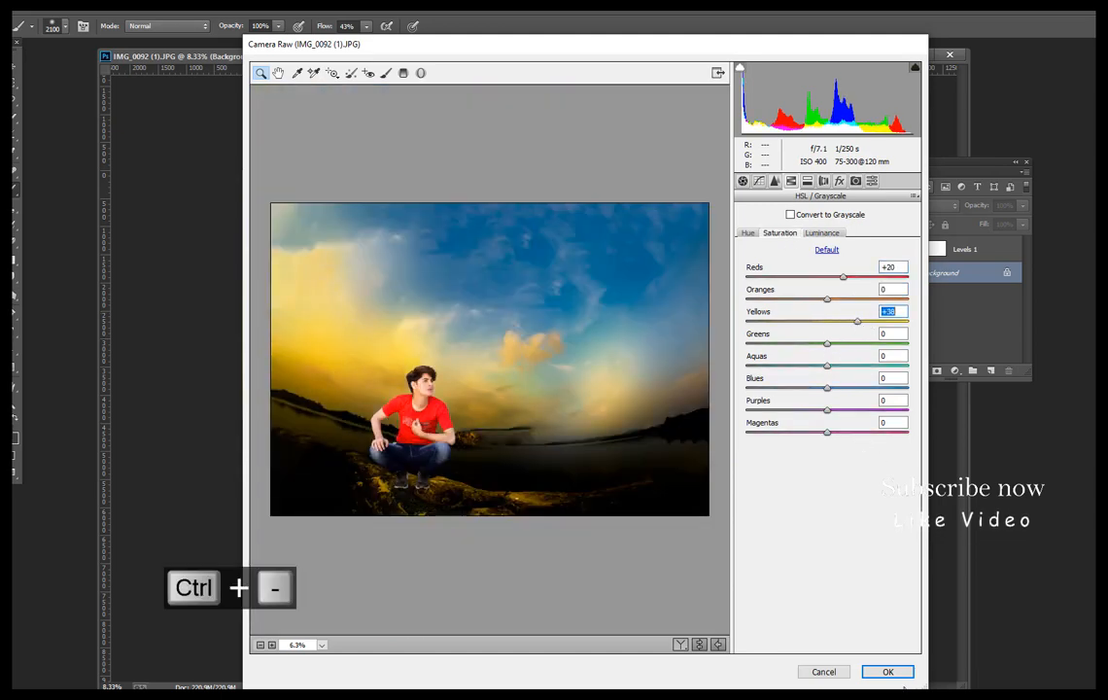
{"action": "key", "text": "Return"}
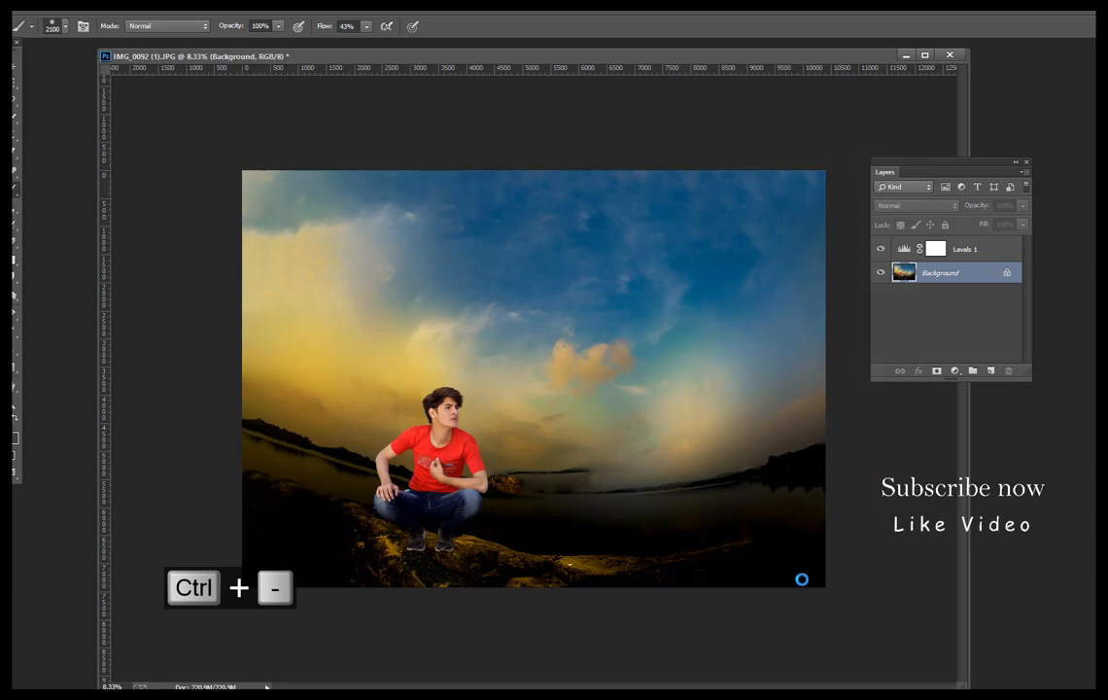